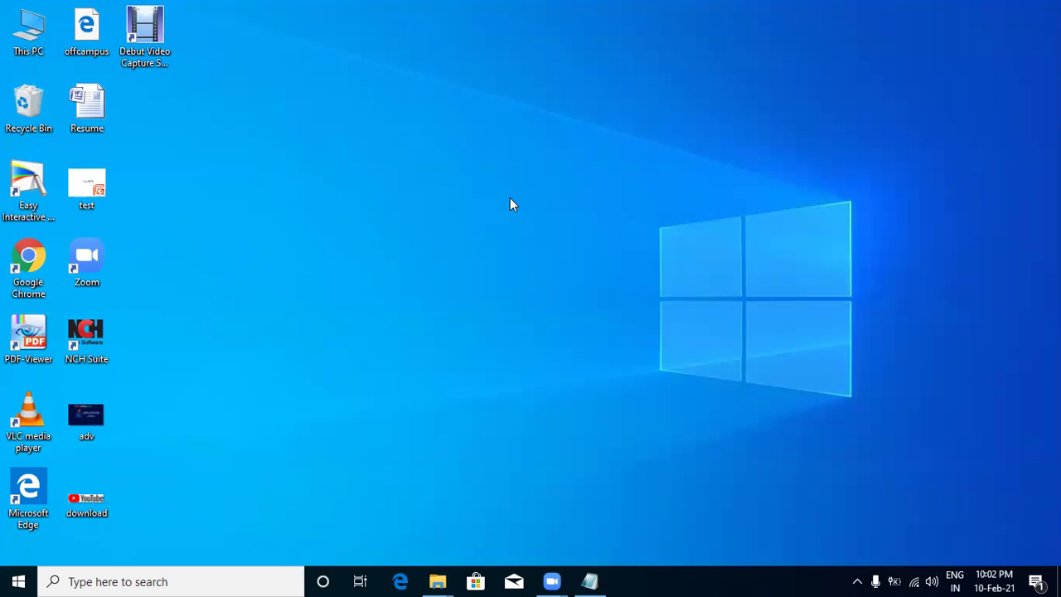
Launch Google Chrome from its desktop shortcut.
double_click(25, 270)
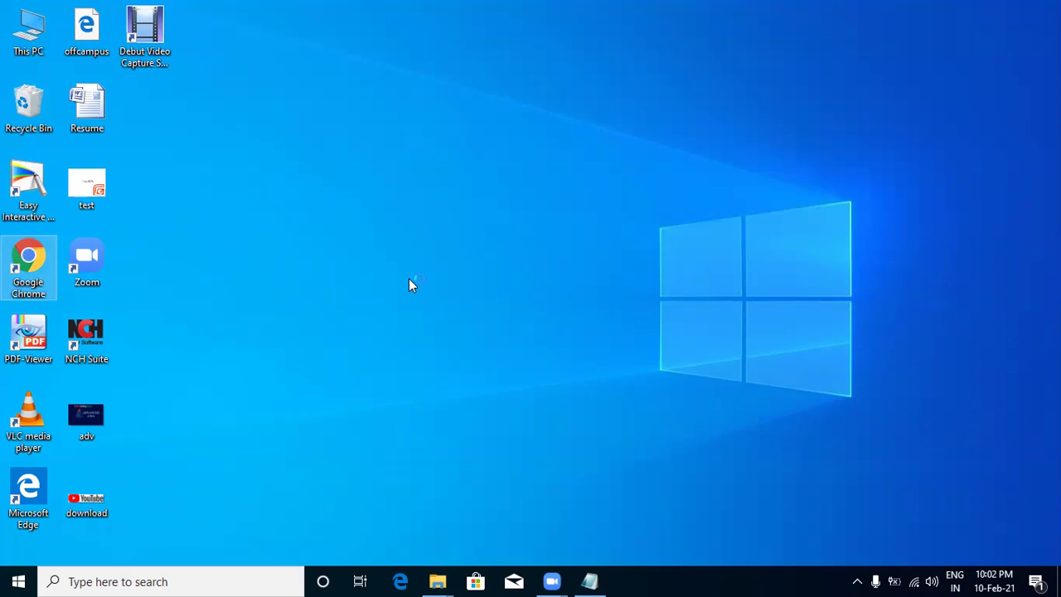
In the class4 notes, add the heading 'how to download oracle db software' underlined with dashes.
left_click(580, 581)
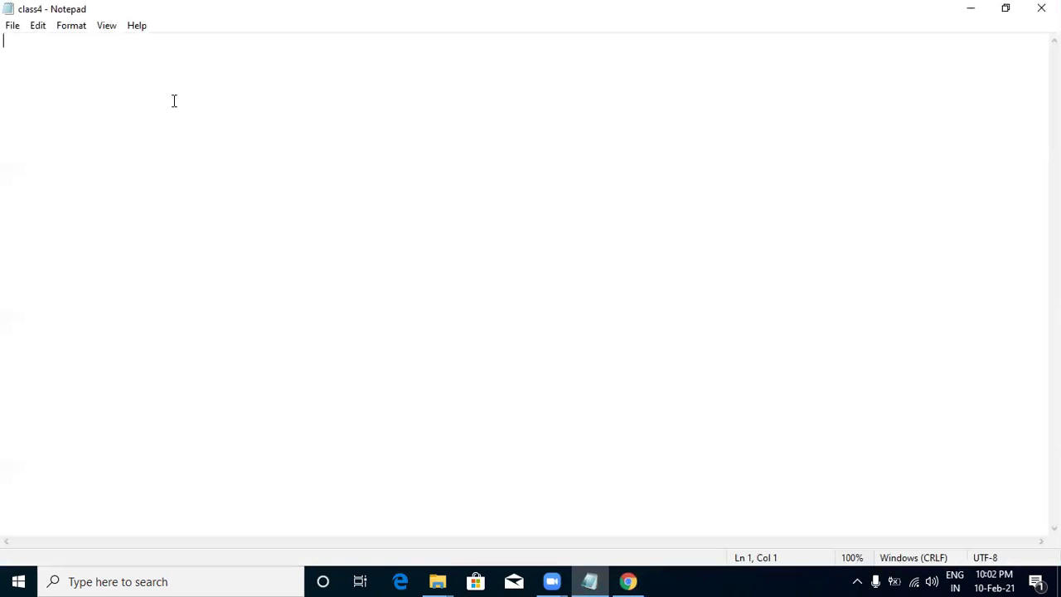
type("how to ")
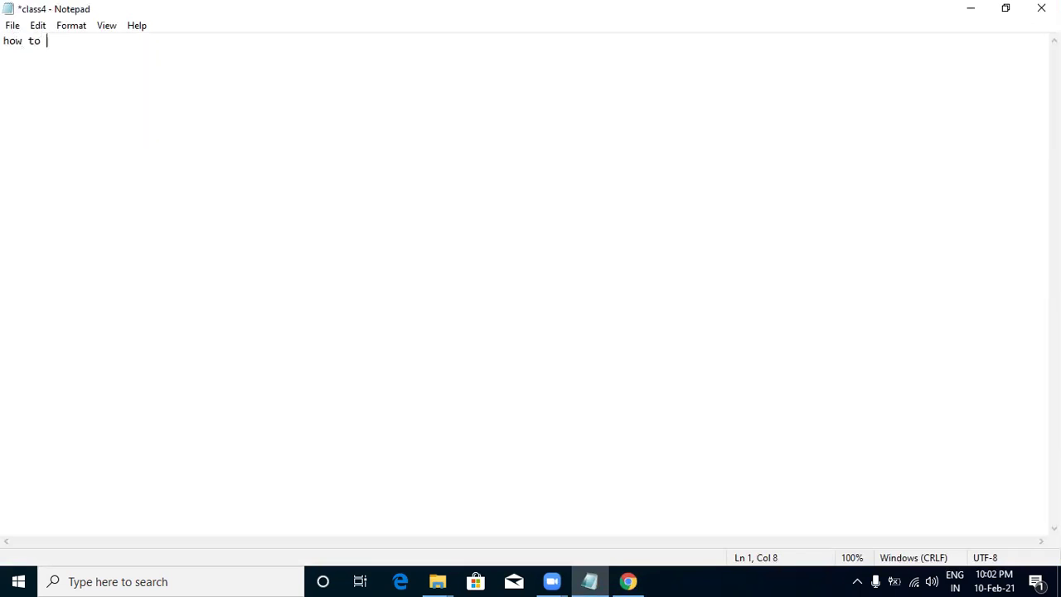
type("download oracle db")
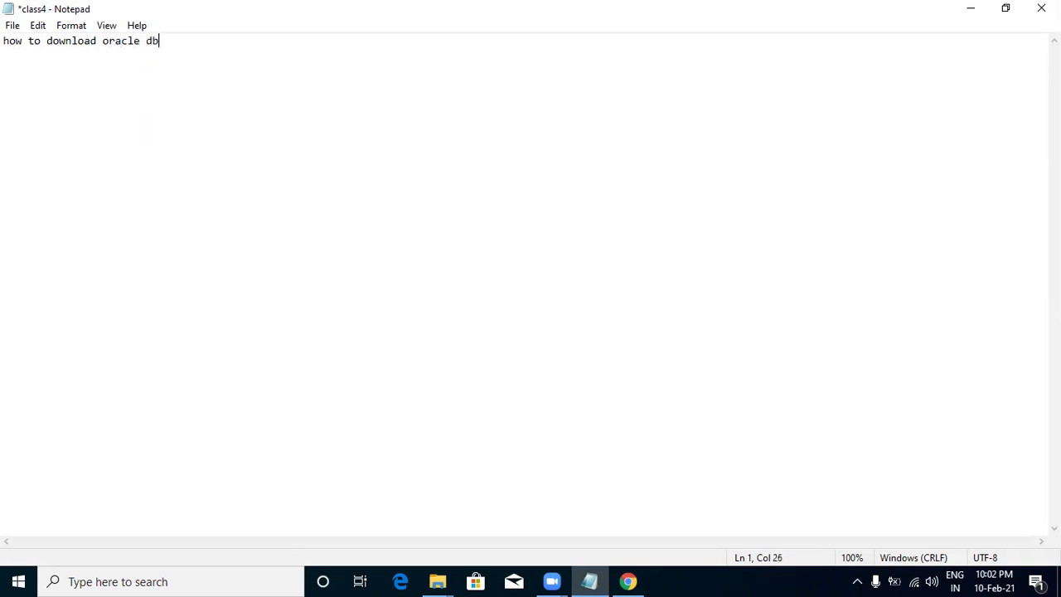
type(" software")
key("Return")
type("--------------------------------------")
key("Return")
Add a 'steps' line with step '1 ->download oracle database', then return to Chrome.
type("o")
key("BackSpace")
type("step -")
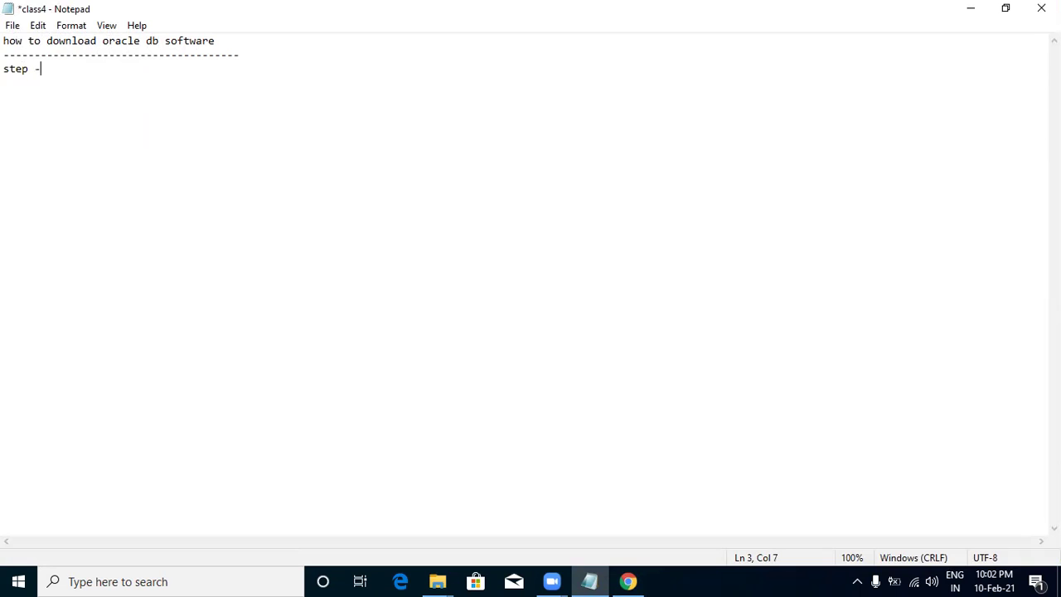
key("BackSpace")
key("BackSpace")
type("s")
key("Return")
type("1 -.")
key("BackSpace")
type(">download oracle database 1")
key("BackSpace")
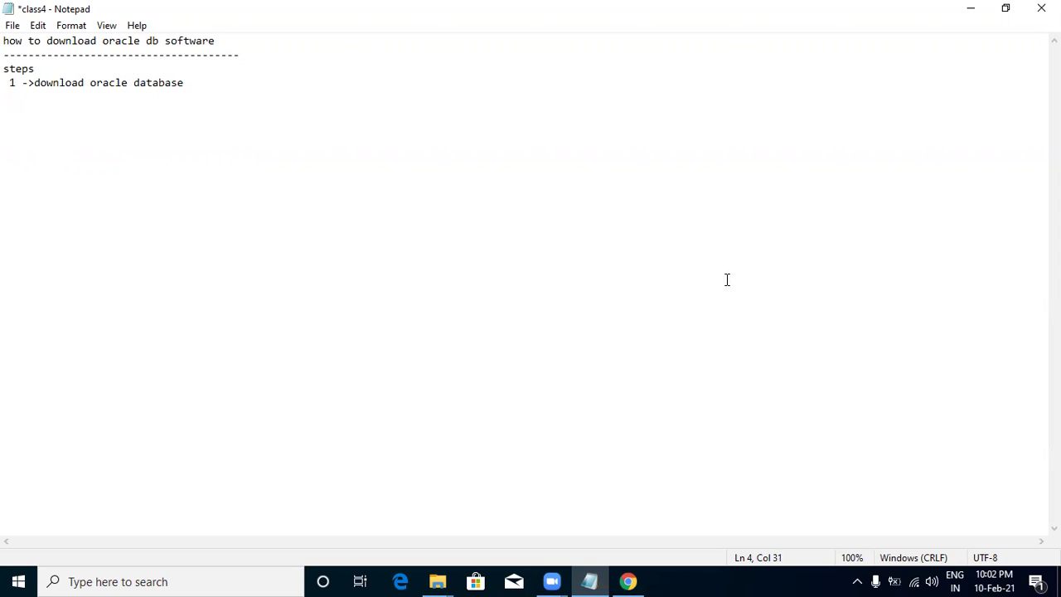
left_click(640, 579)
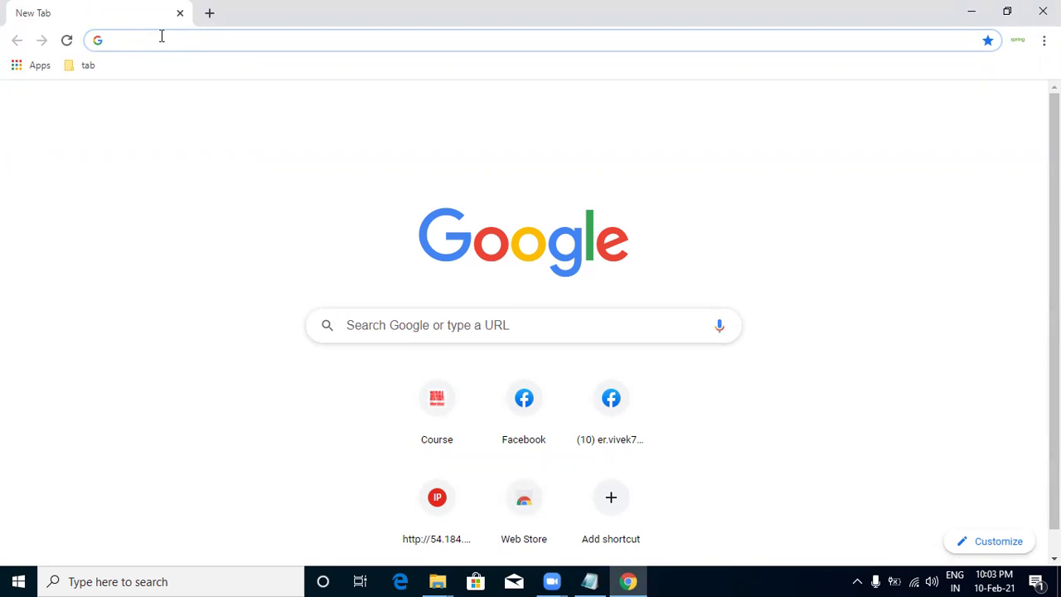
Search Google for 'download oracle 11g for windows' using the address-bar suggestion.
type("doe")
key("BackSpace")
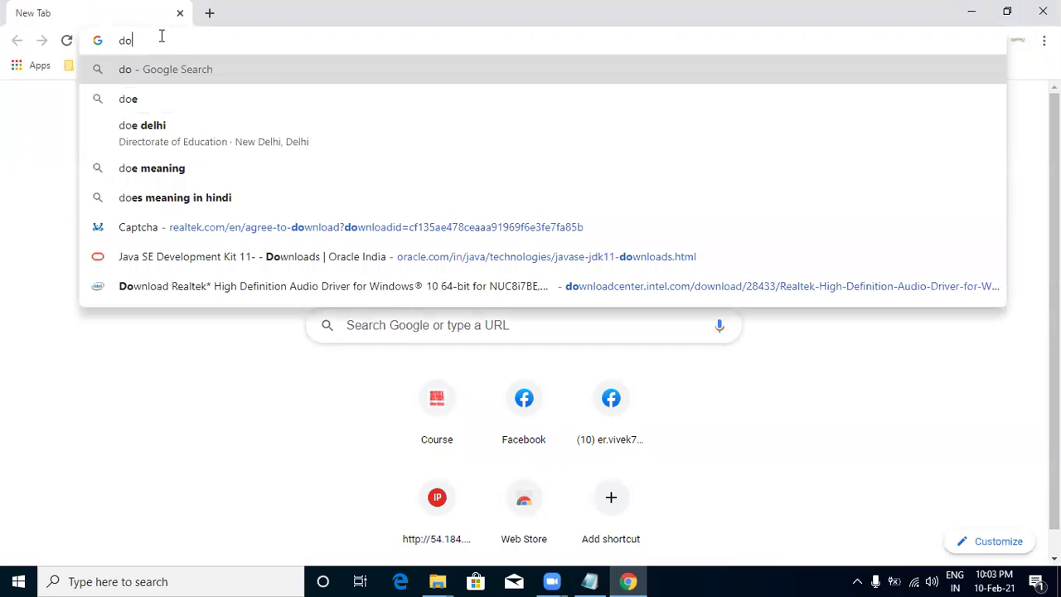
type("wnload or")
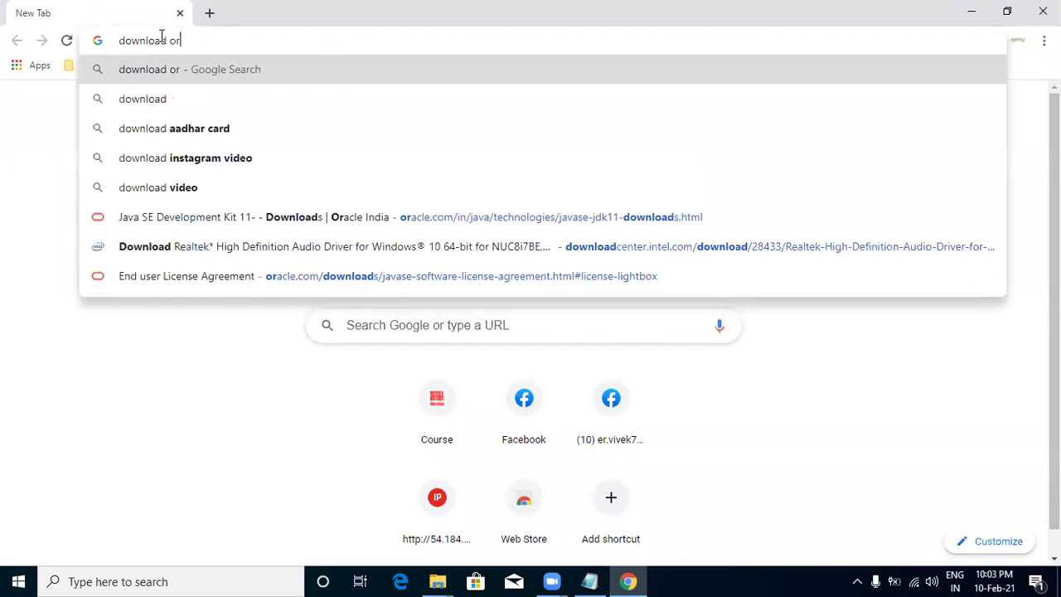
type("acle 11g")
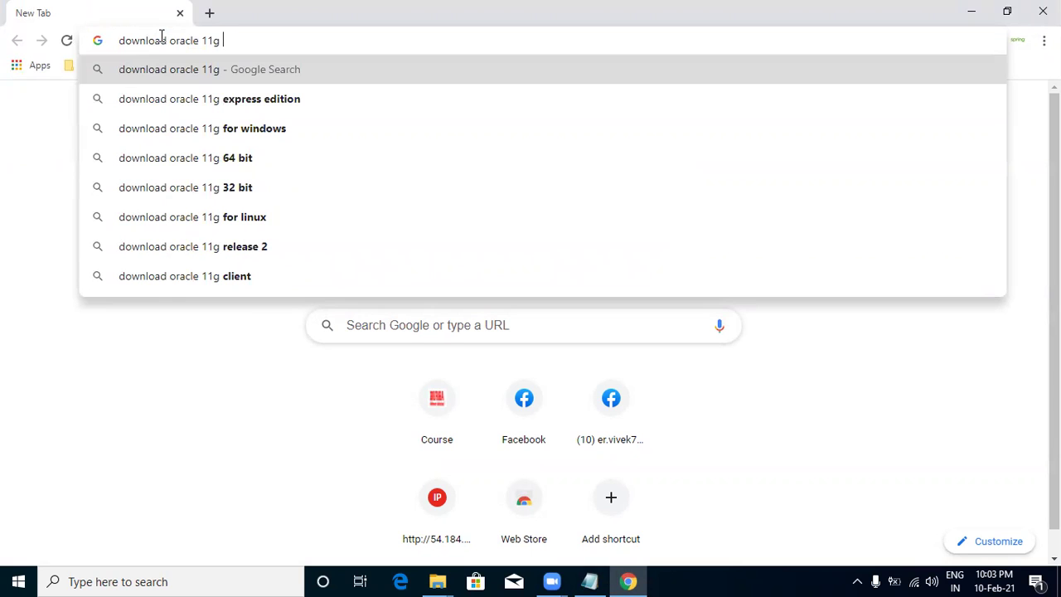
key("Down")
key("Down")
key("Return")
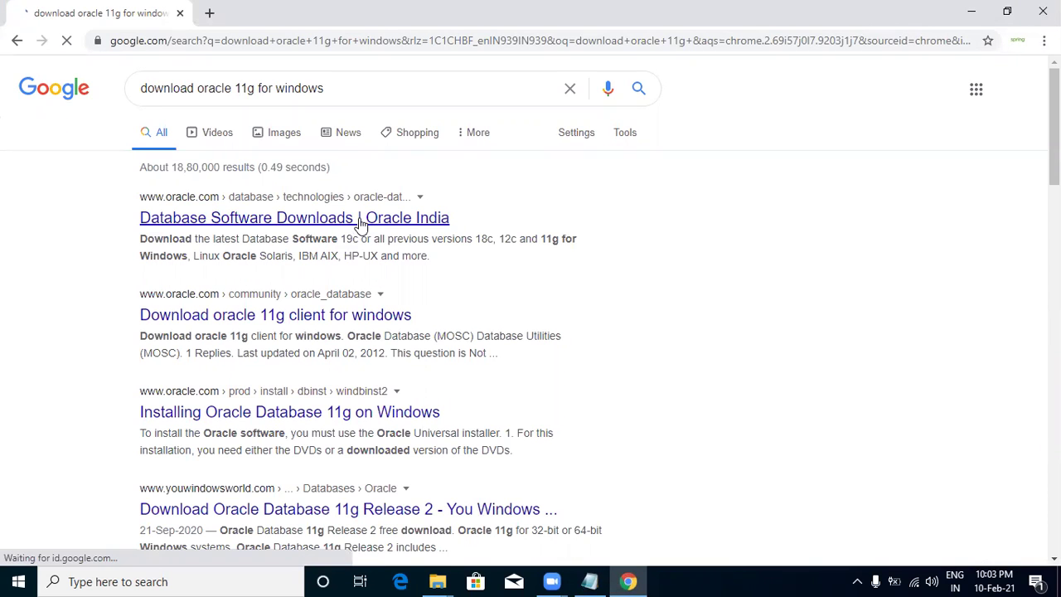
Insert 'orcl' into the query and rerun the search.
left_click(376, 89)
key("Left")
key("Left")
key("Left")
key("Left")
key("Left")
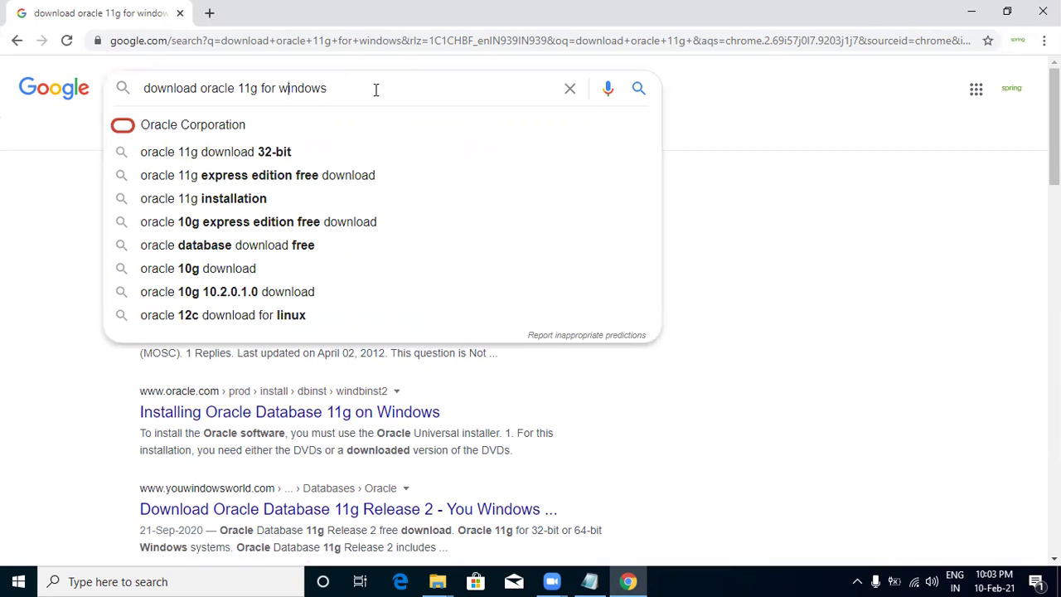
type("o")
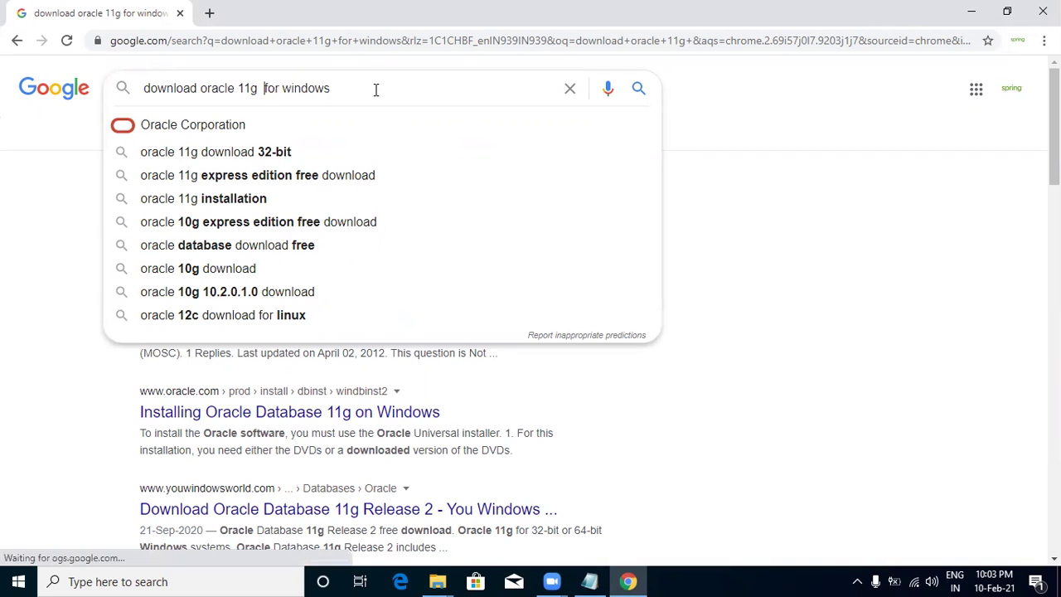
type("rcl n")
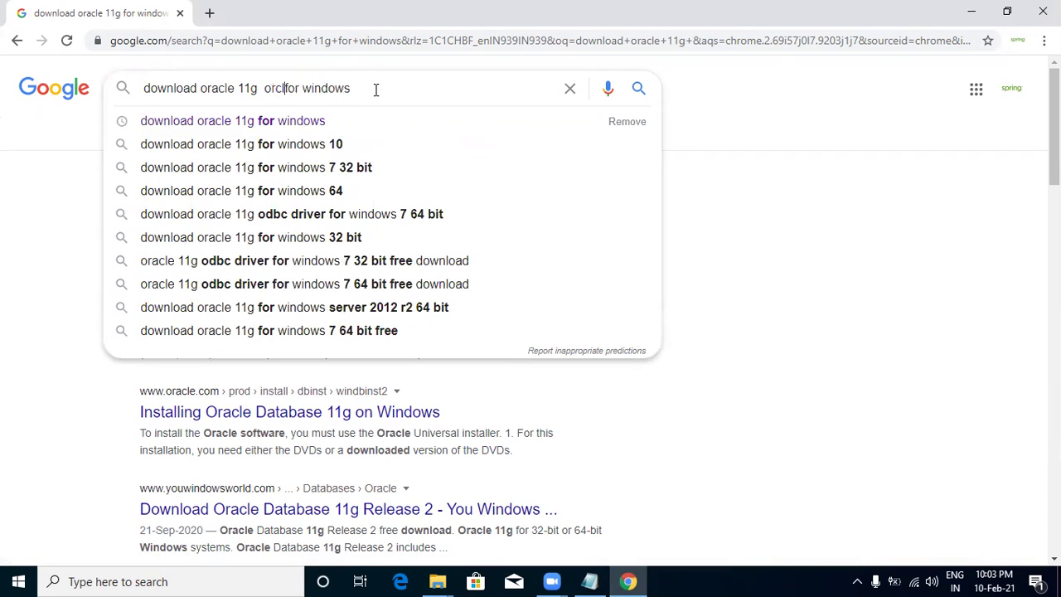
key("BackSpace")
key("BackSpace")
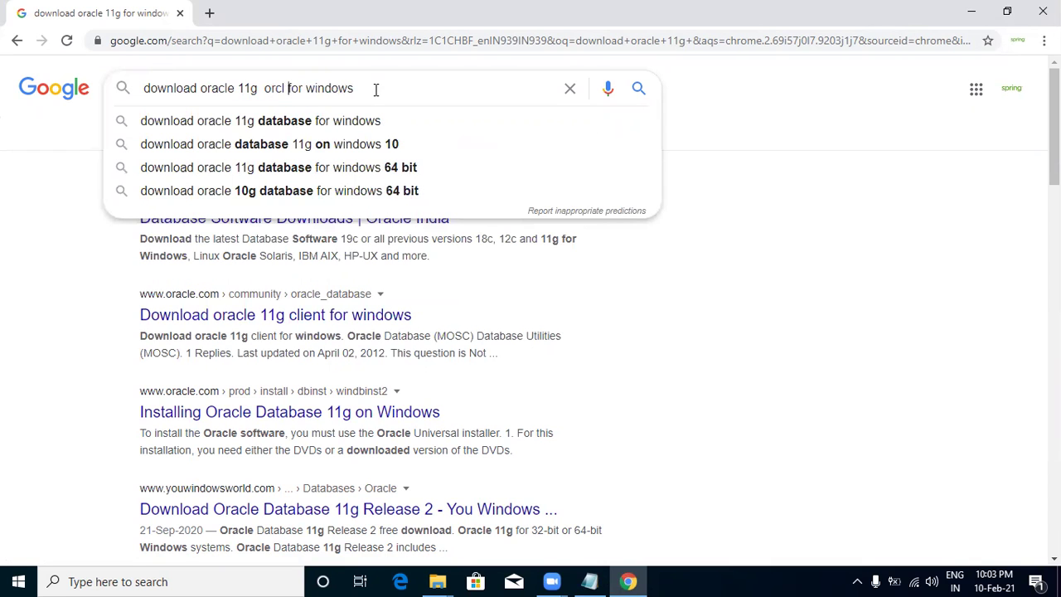
key("Return")
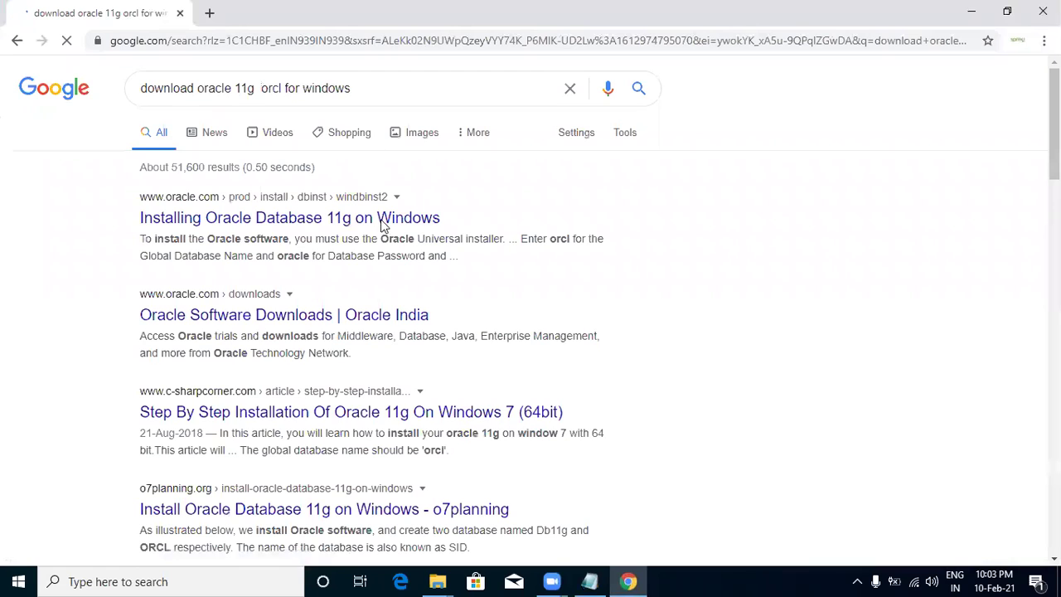
Open the Oracle install tutorial result in a new tab and skim it.
right_click(380, 221)
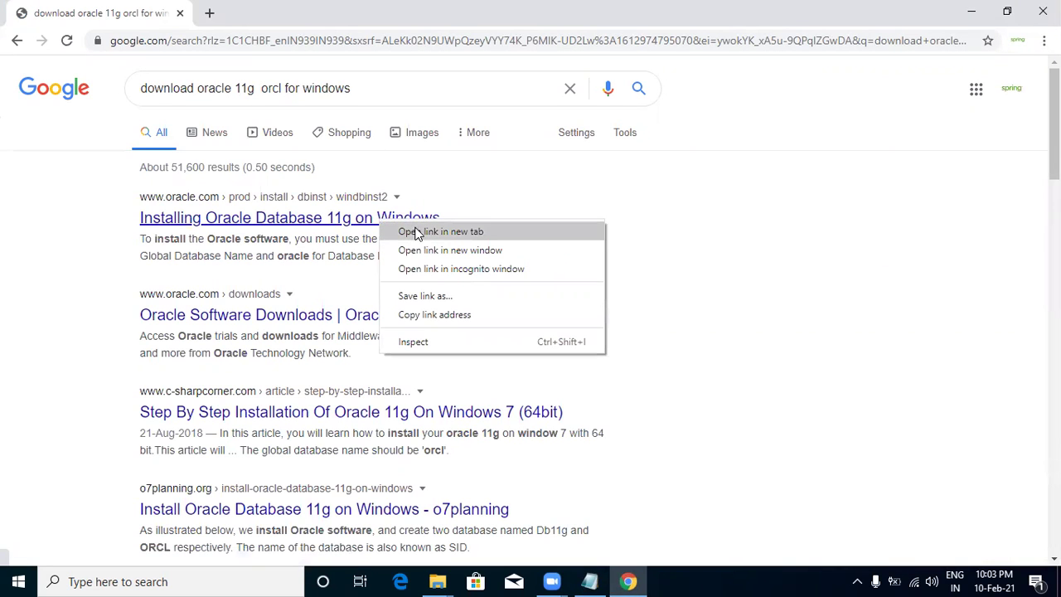
left_click(417, 232)
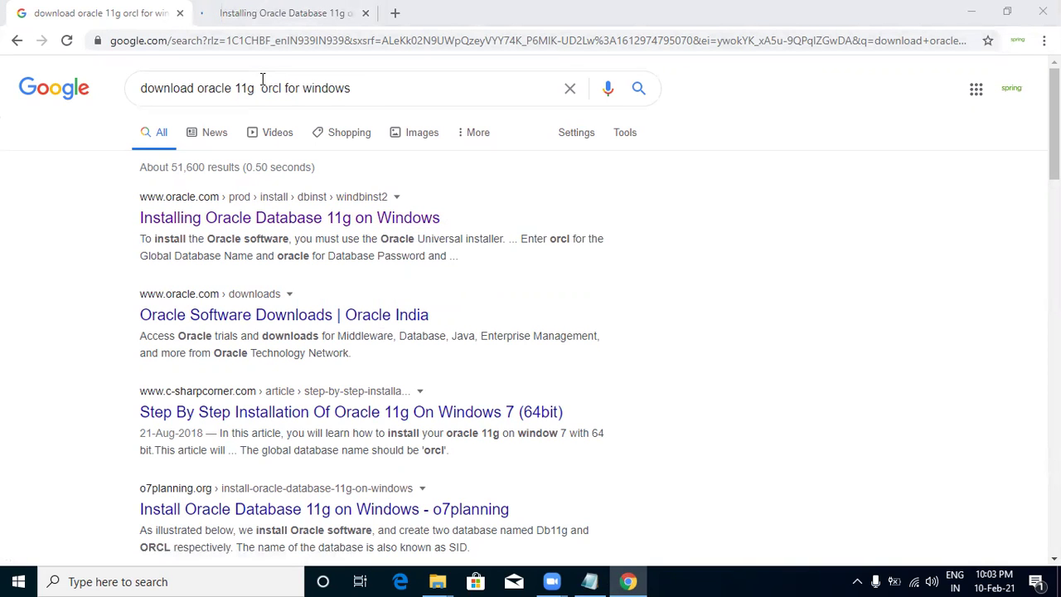
key("ctrl+Tab")
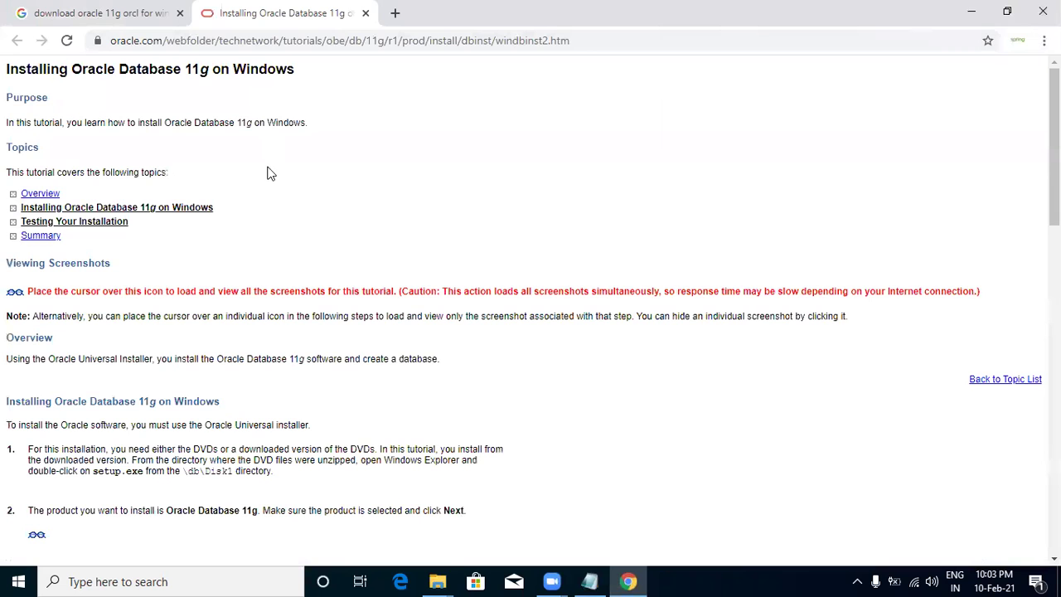
scroll(163, 274, "down", 7)
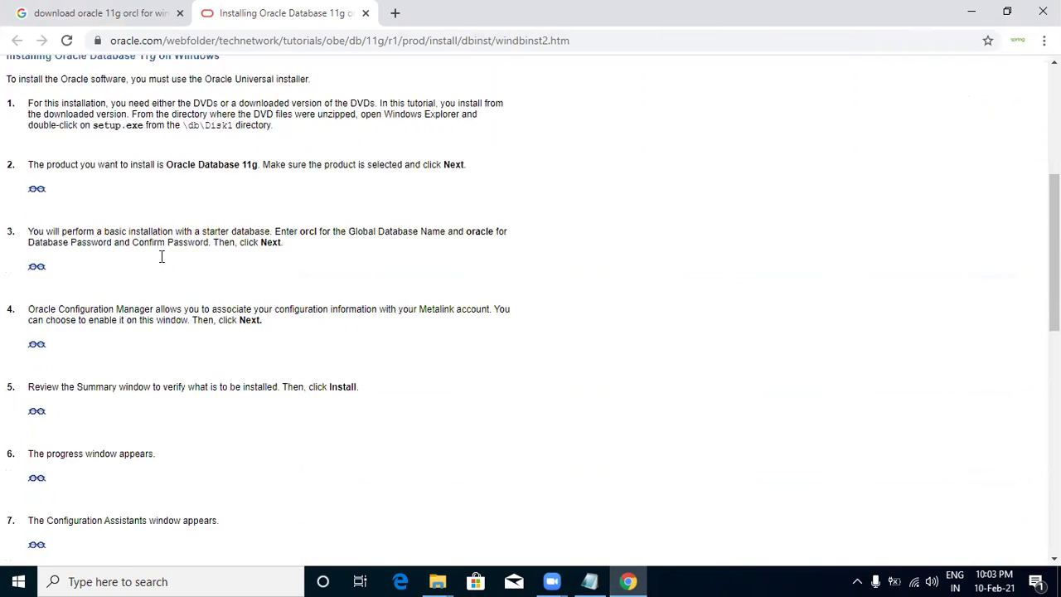
scroll(163, 261, "up", 7)
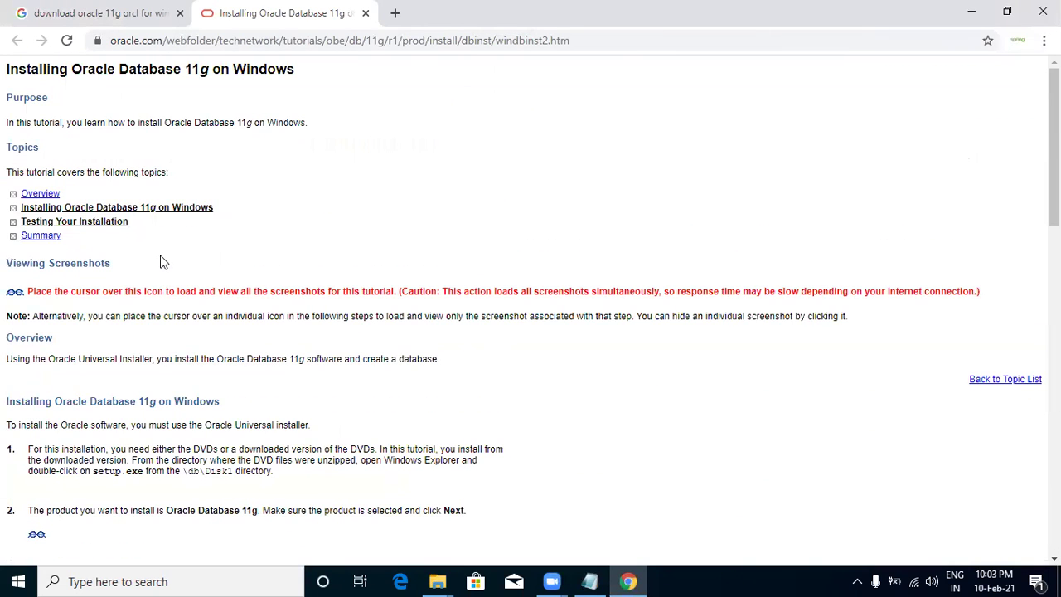
left_click(55, 16)
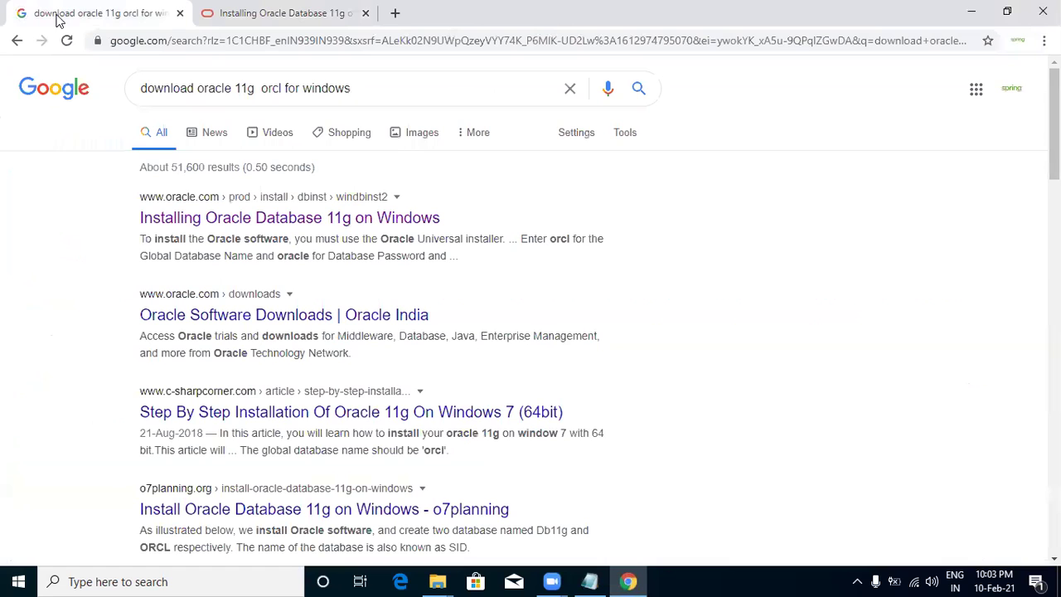
Open Oracle Software Downloads in a new tab and close the tutorial tab.
right_click(304, 323)
left_click(325, 329)
scroll(382, 379, "down", 2)
scroll(379, 378, "up", 2)
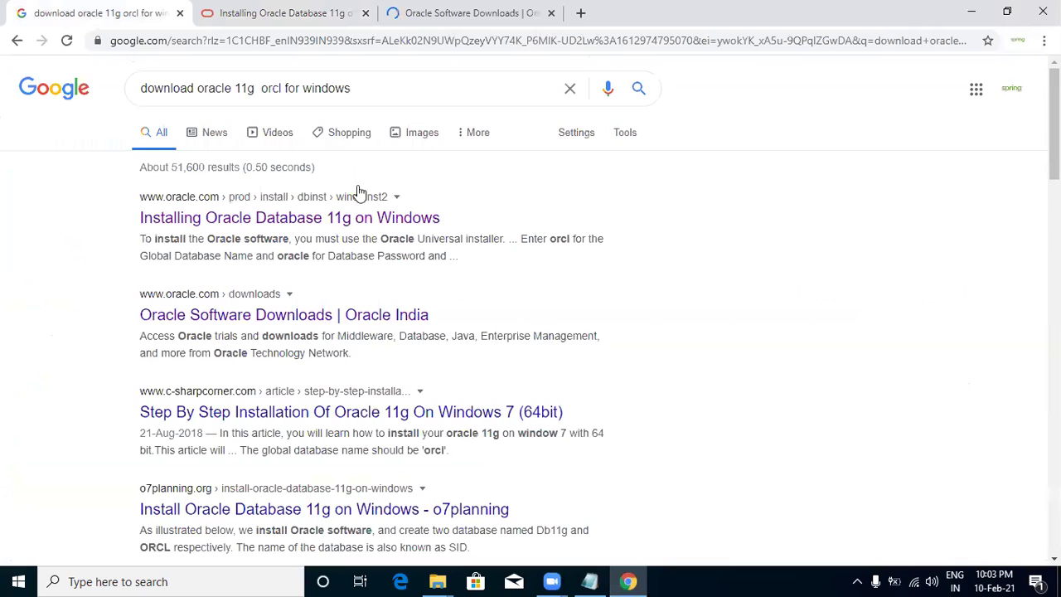
left_click(365, 13)
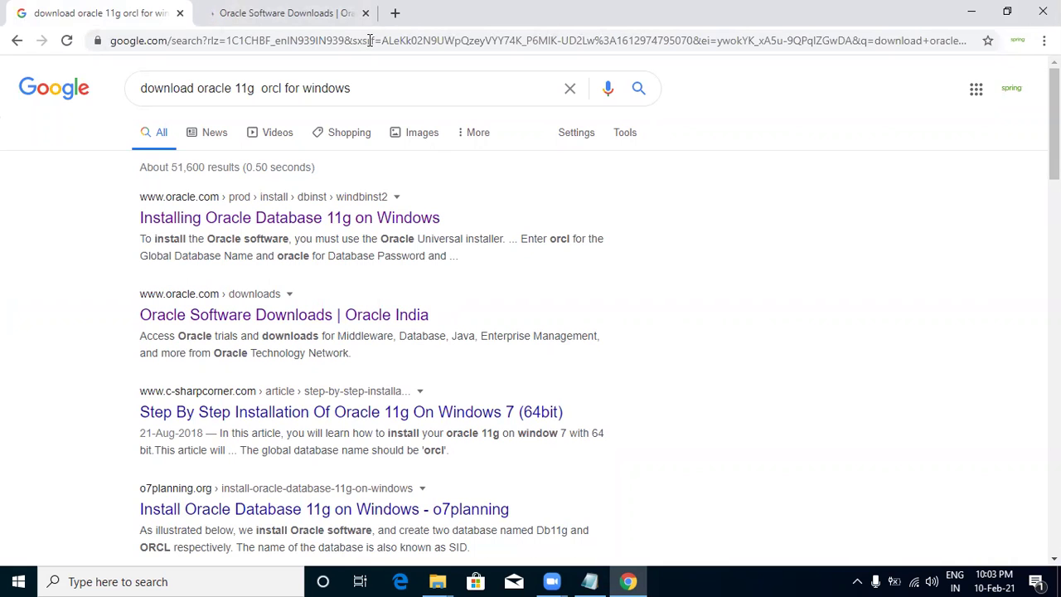
left_click(213, 18)
scroll(307, 412, "down", 3)
scroll(307, 412, "down", 4)
scroll(307, 414, "up", 3)
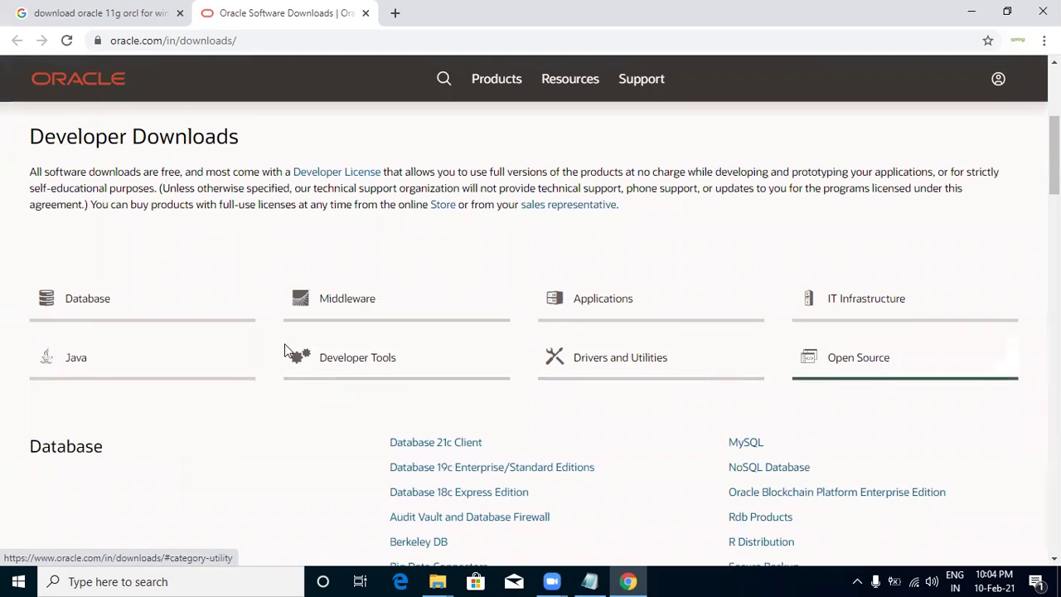
left_click(95, 306)
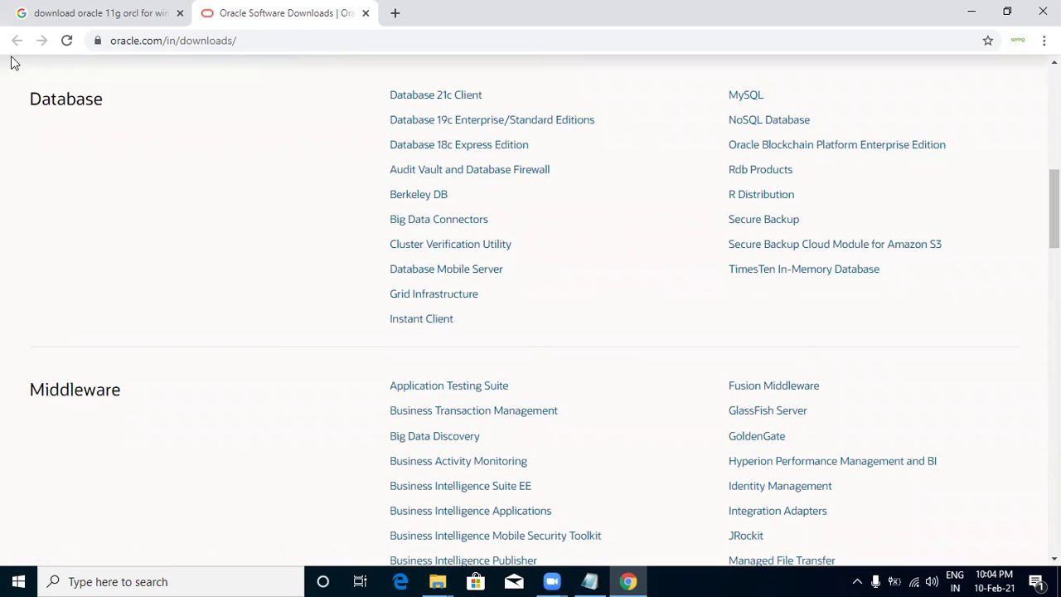
scroll(368, 137, "up", 10)
left_click(116, 17)
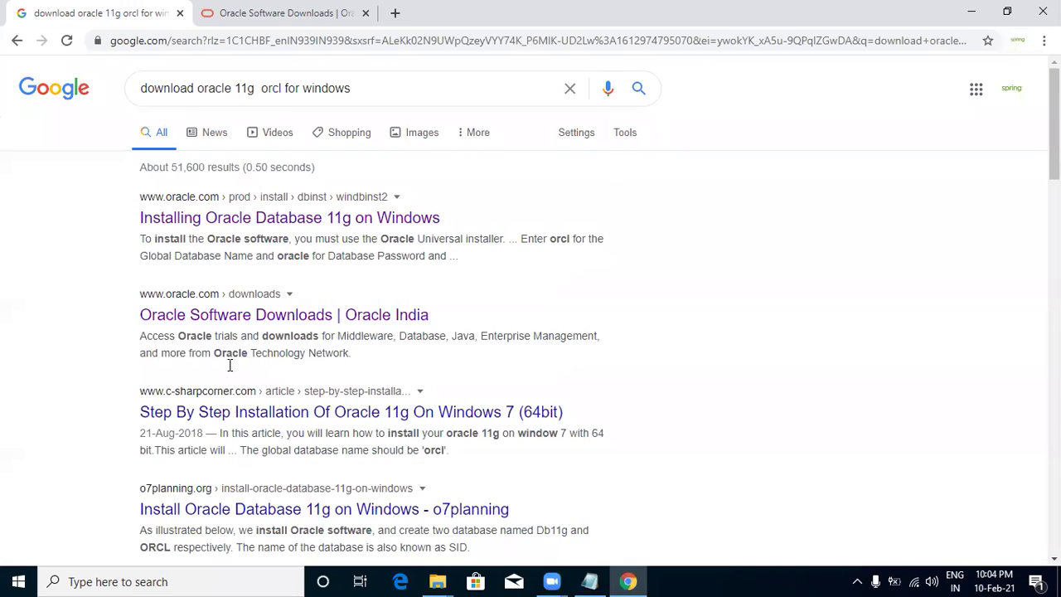
Remove 'orcl' from the search query and rerun the search.
scroll(301, 462, "down", 3)
scroll(301, 452, "up", 3)
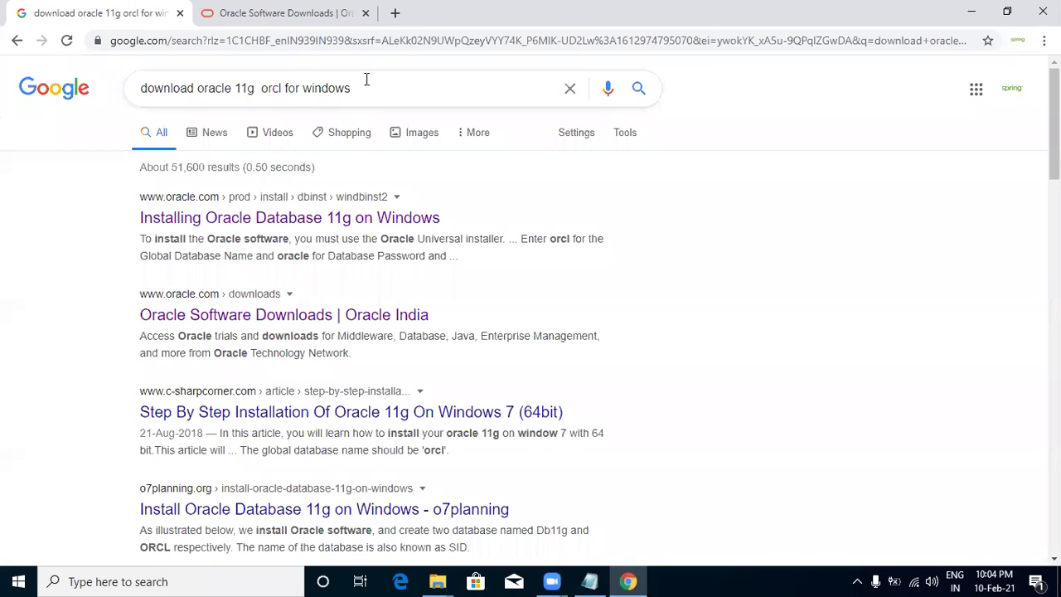
left_click(284, 89)
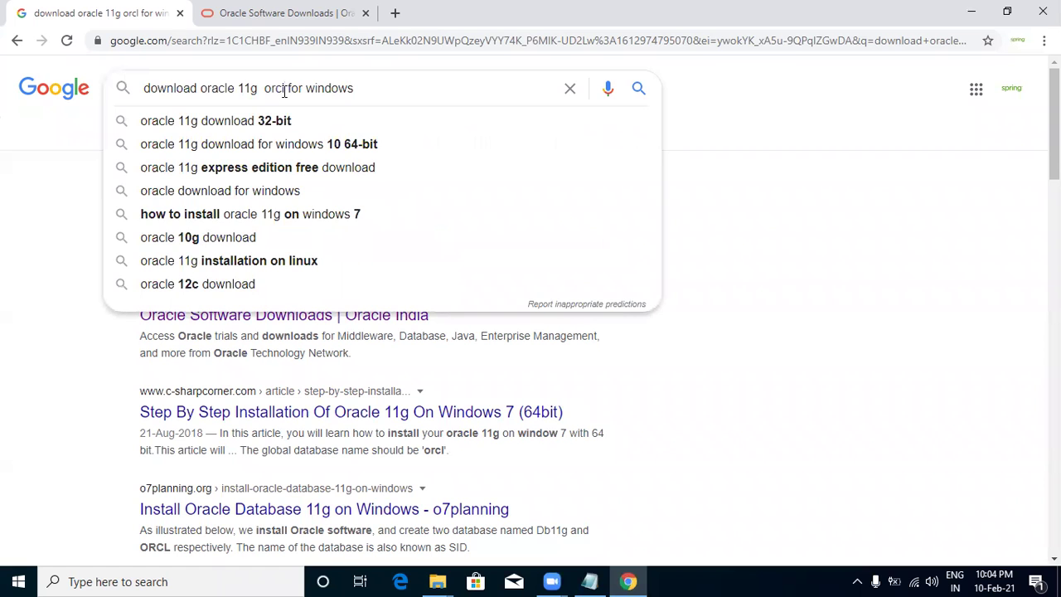
key("BackSpace")
key("BackSpace")
key("BackSpace")
key("BackSpace")
key("Return")
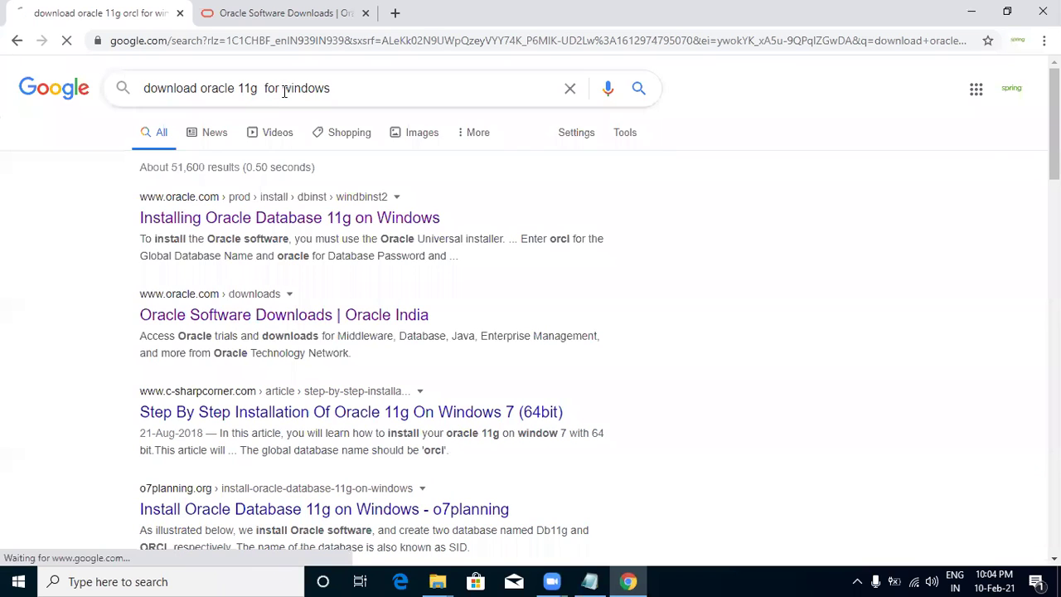
Open Oracle's Database Software Downloads page in place of the old tab and select its URL.
right_click(362, 228)
left_click(399, 234)
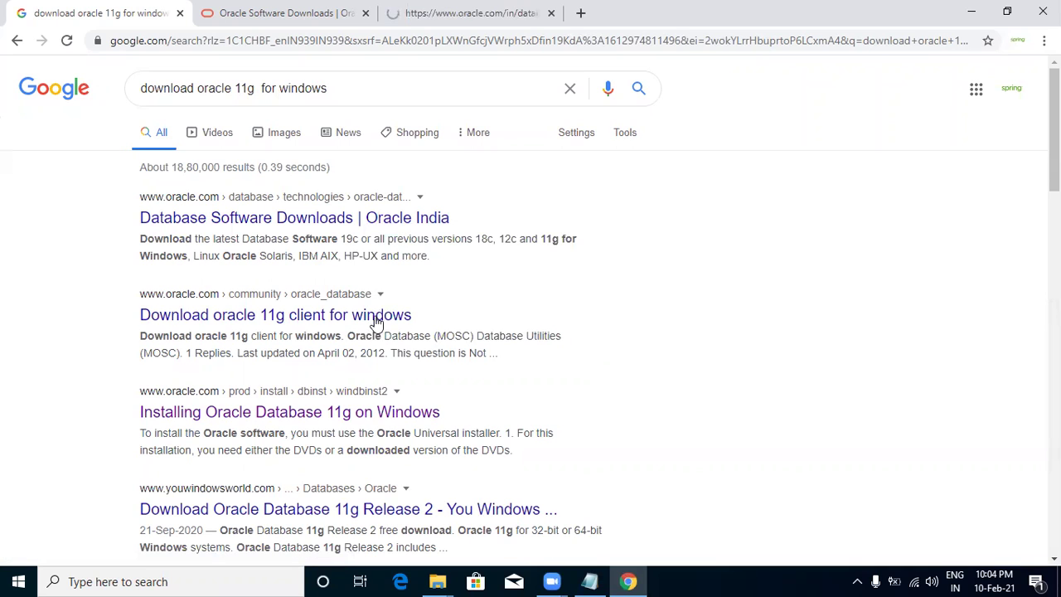
left_click(365, 13)
key("ctrl+Tab")
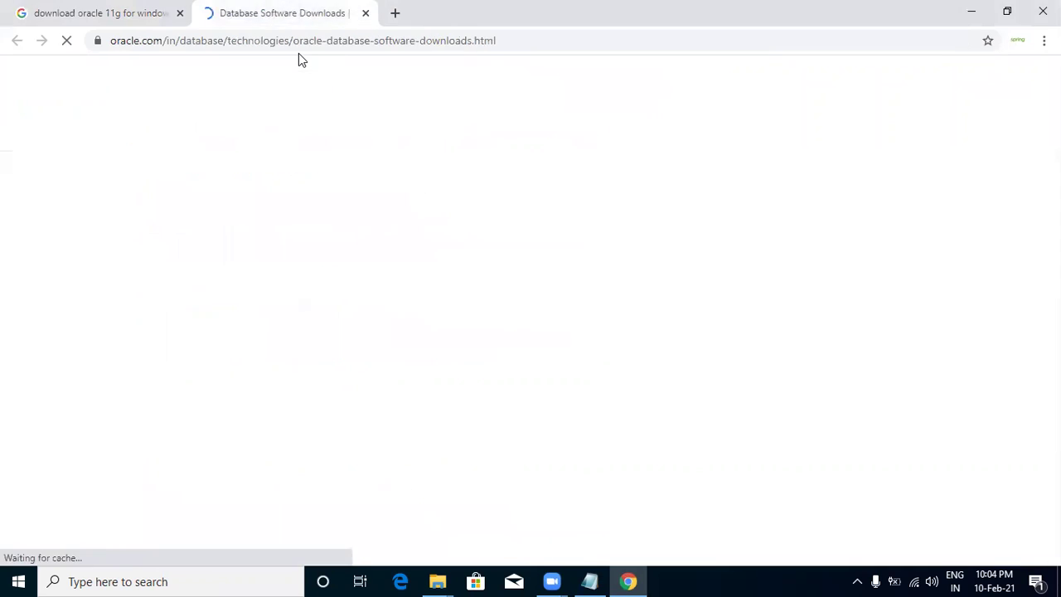
scroll(371, 385, "down", 3)
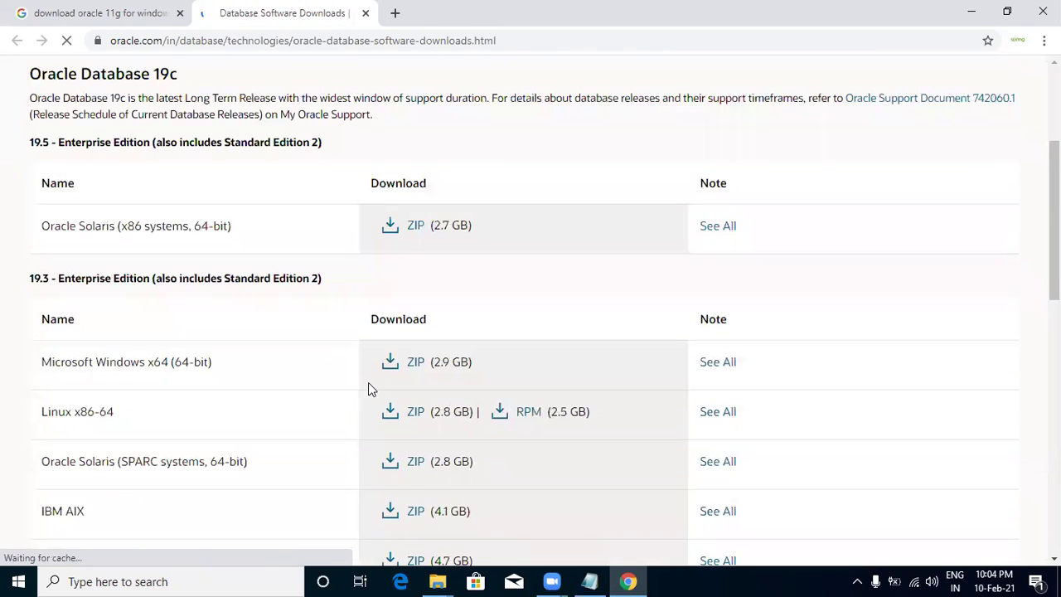
left_click(349, 47)
key("ctrl+c")
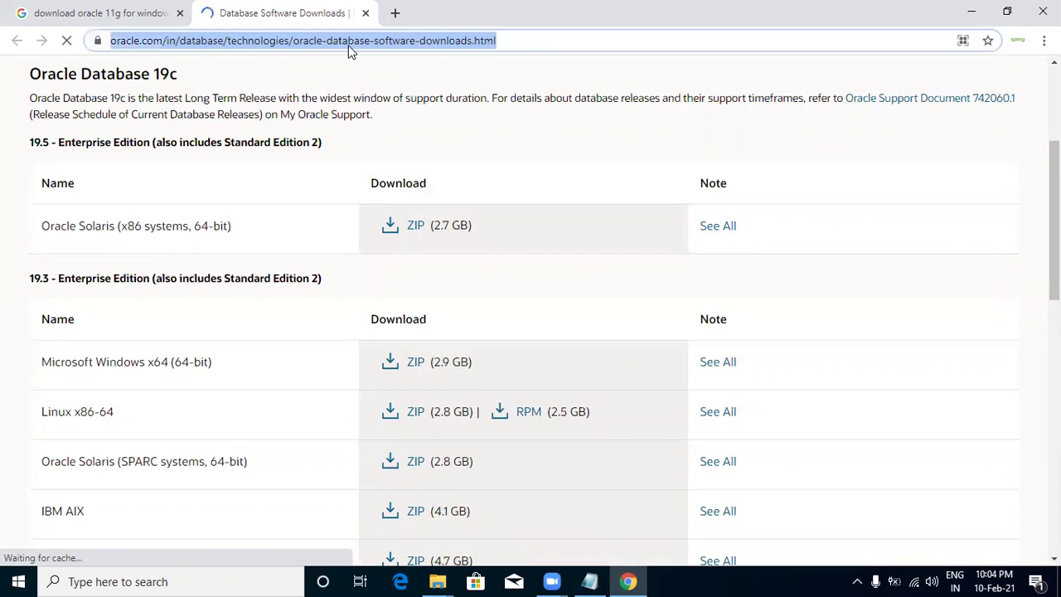
left_click(590, 581)
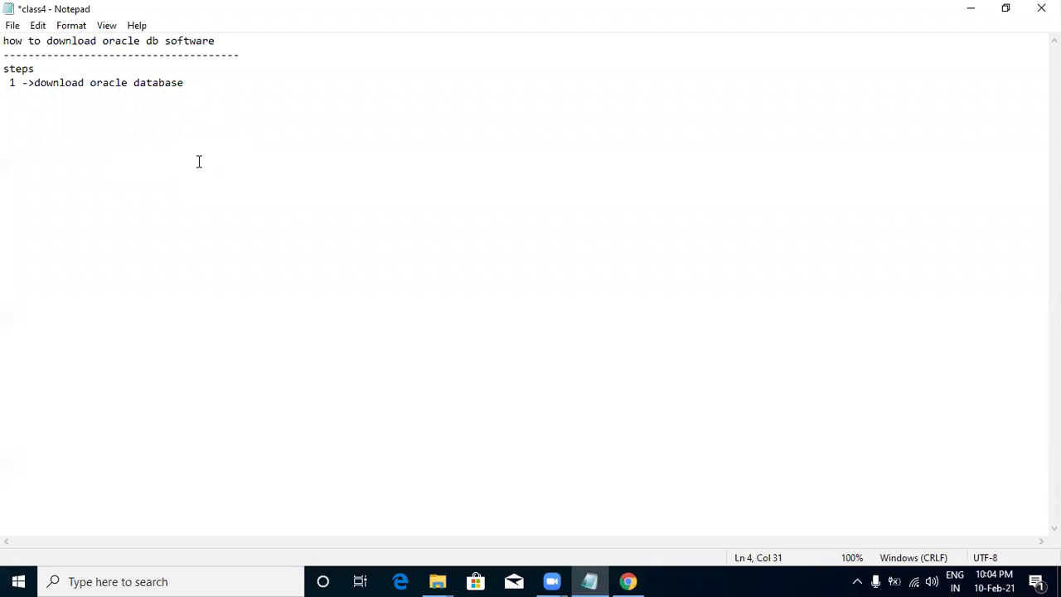
Add a 'link' line under step 1 with the pasted Oracle downloads URL.
key("Return")
type("link")
key("ctrl+v")
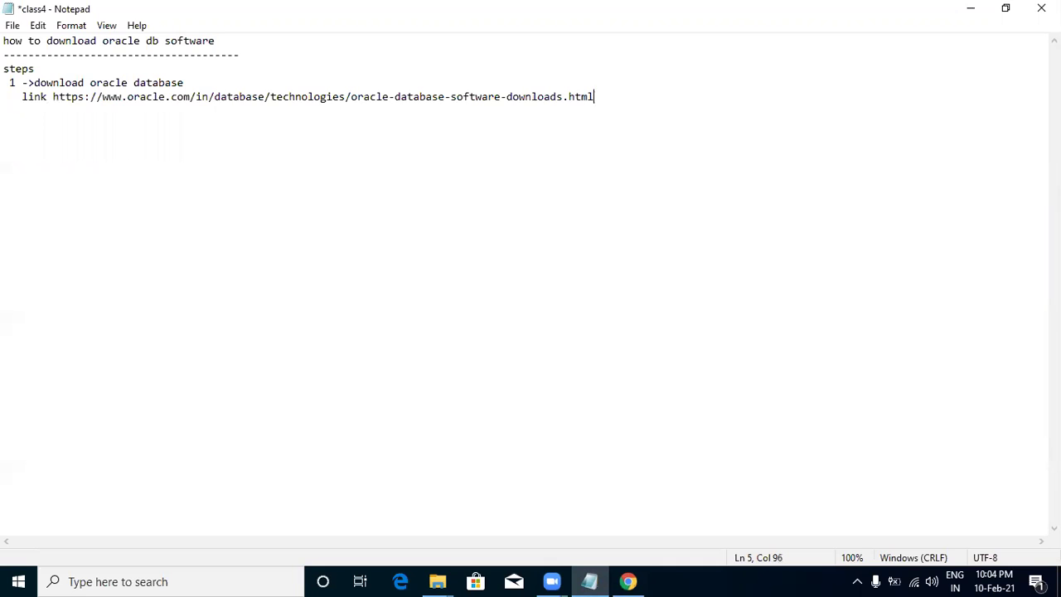
key("alt+Tab")
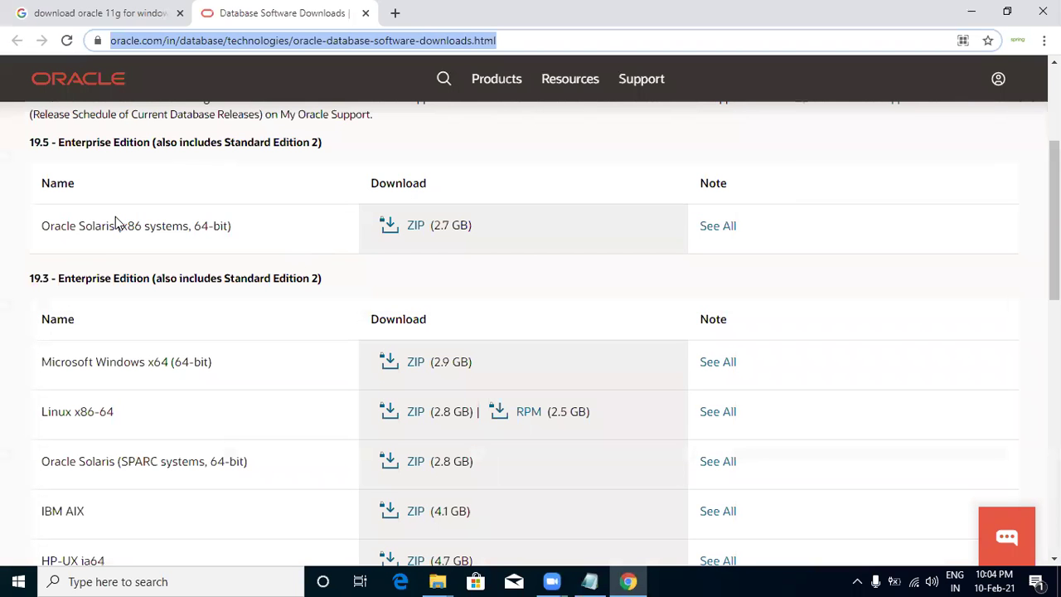
Accept the Oracle license and download the Windows x64 WINDOWS.X64_193000_db_home.zip.
scroll(97, 329, "down", 1)
left_click_drag(42, 286, 249, 296)
left_click(248, 296)
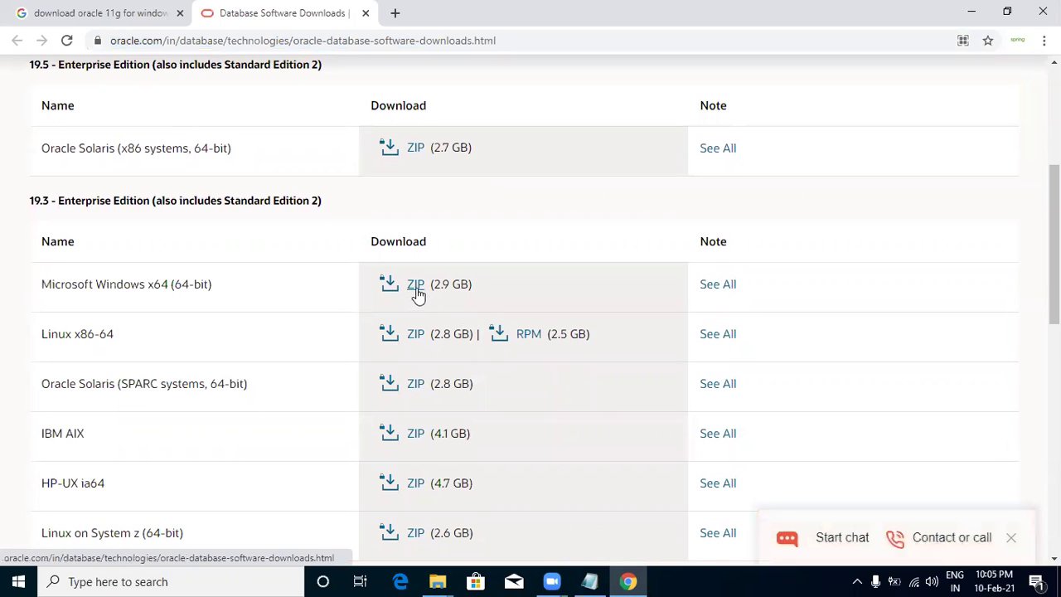
left_click(416, 289)
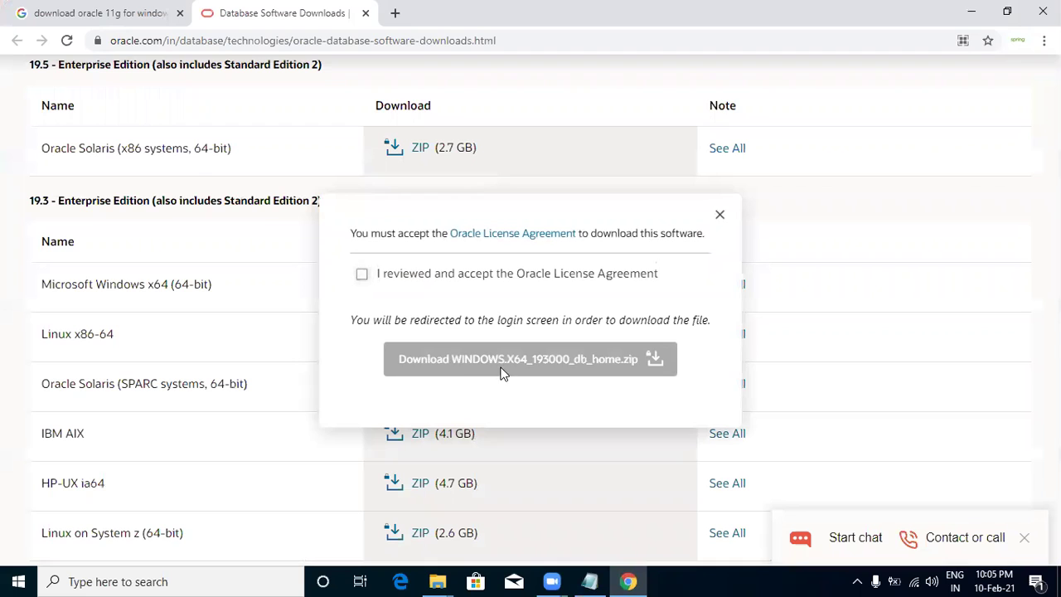
left_click(363, 274)
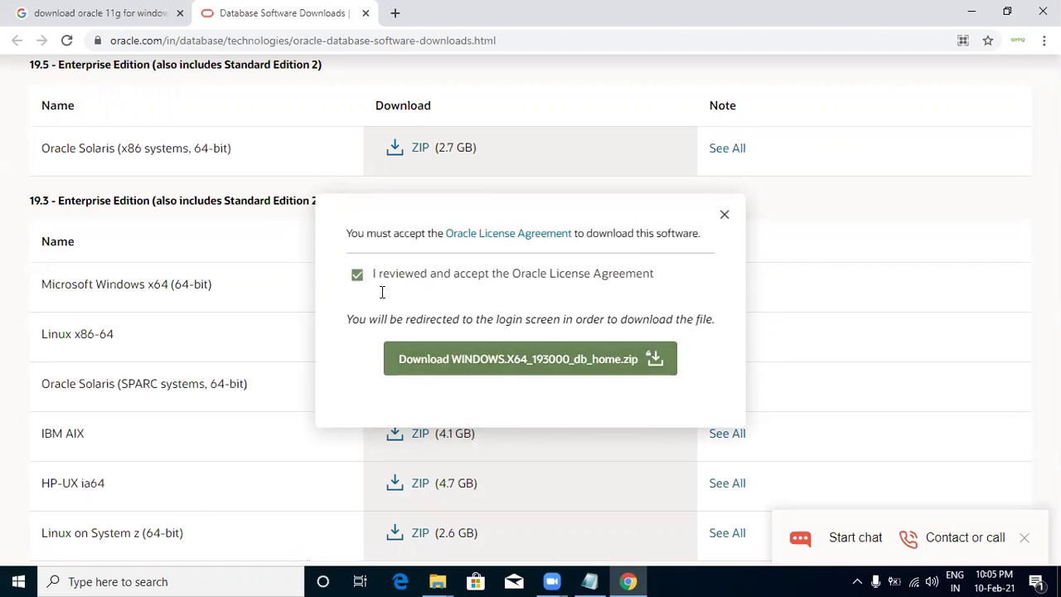
left_click(510, 373)
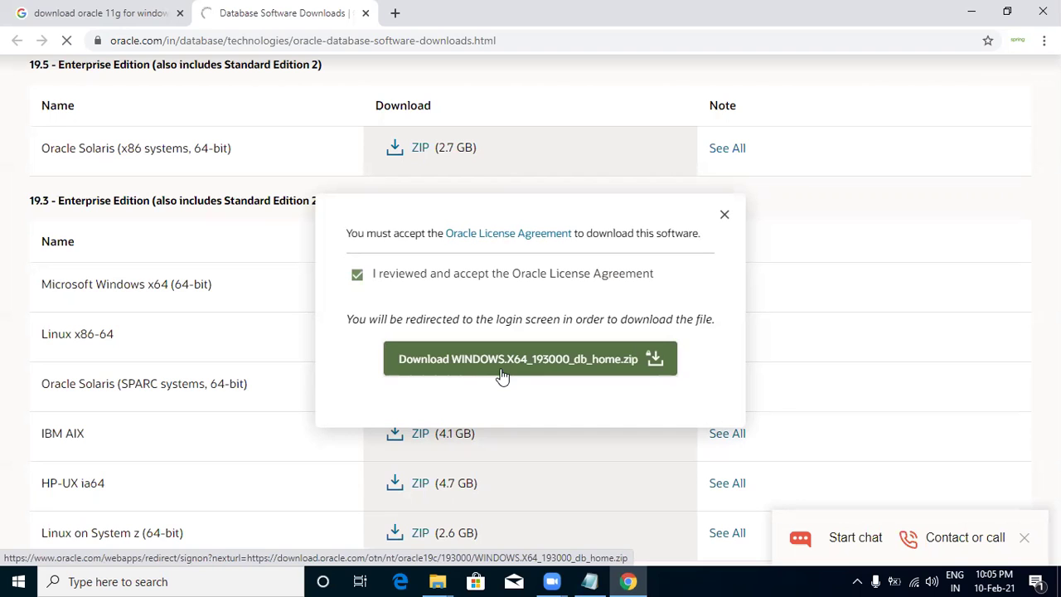
Enter the Oracle account username and password, sign in, and decline saving the password.
mouse_move(551, 581)
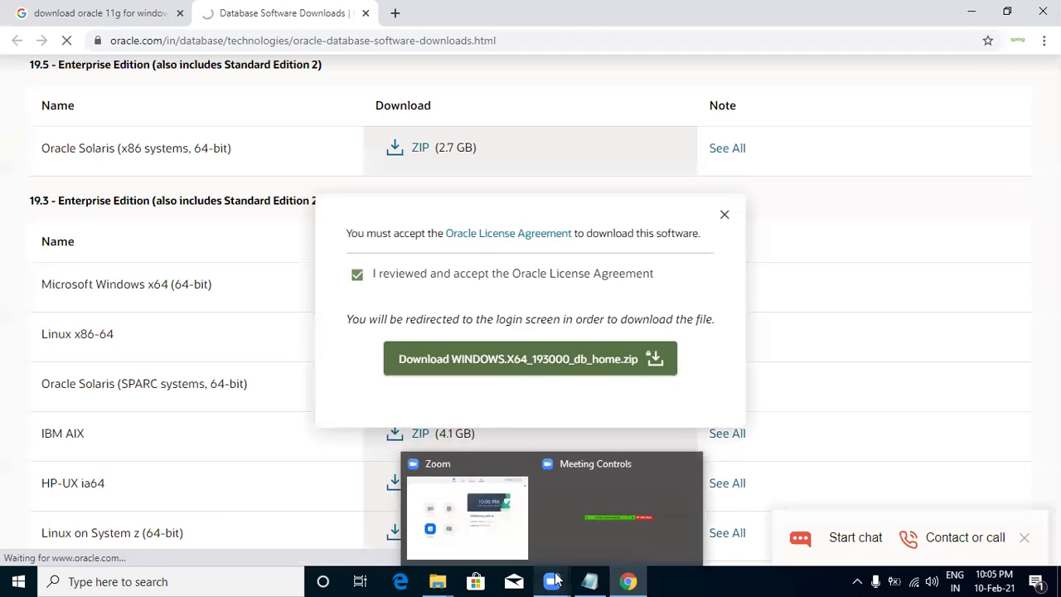
left_click(452, 506)
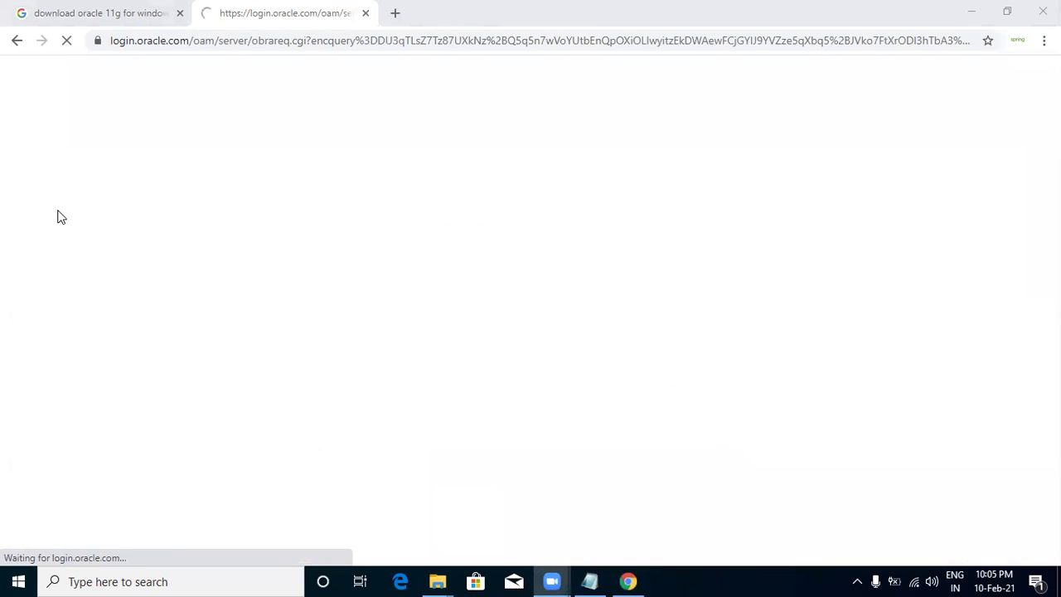
left_click(152, 155)
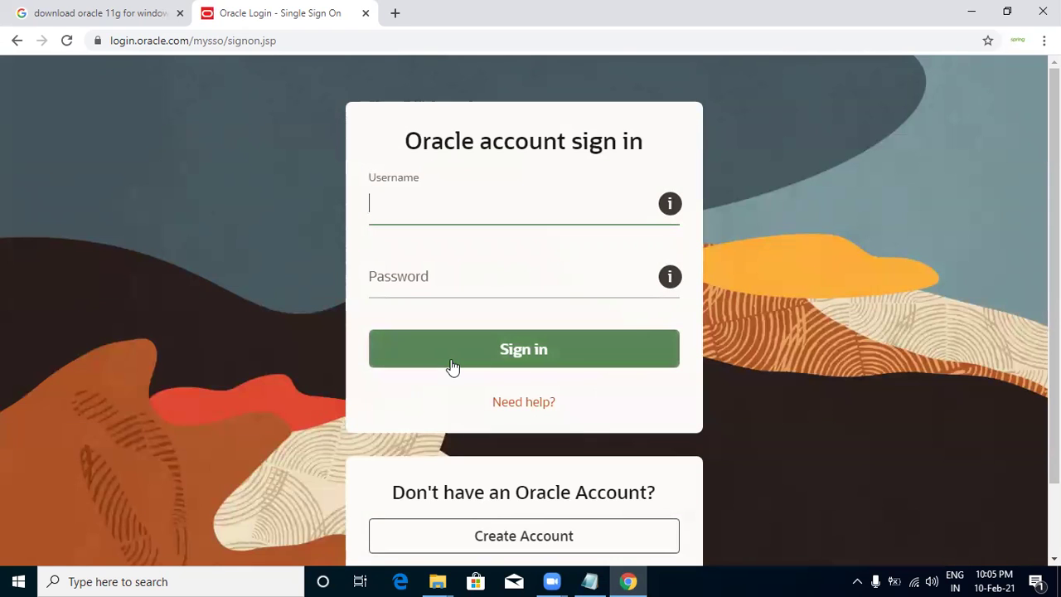
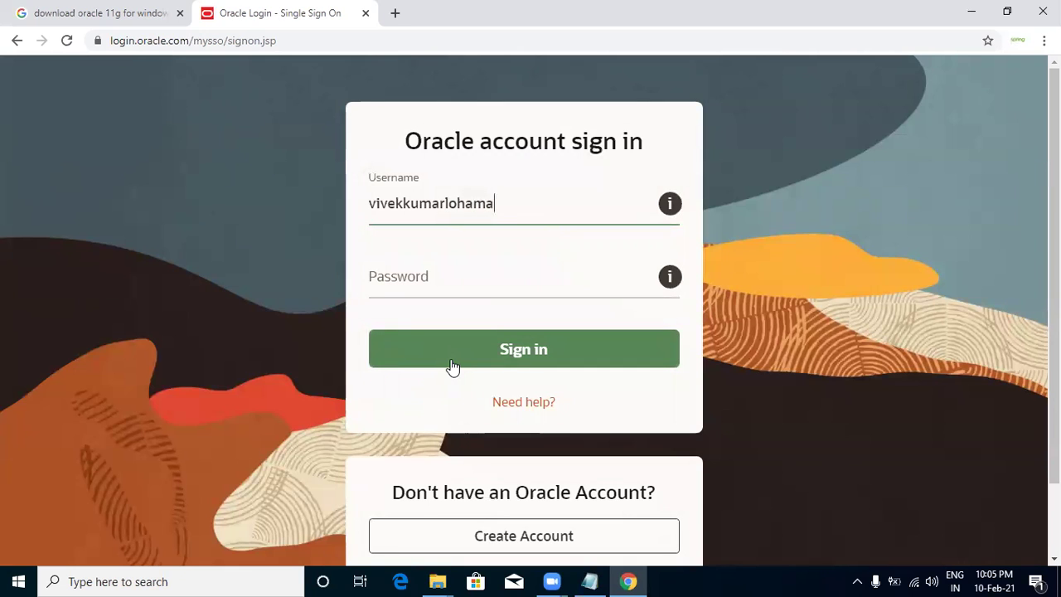
key("Tab")
type("••••••••")
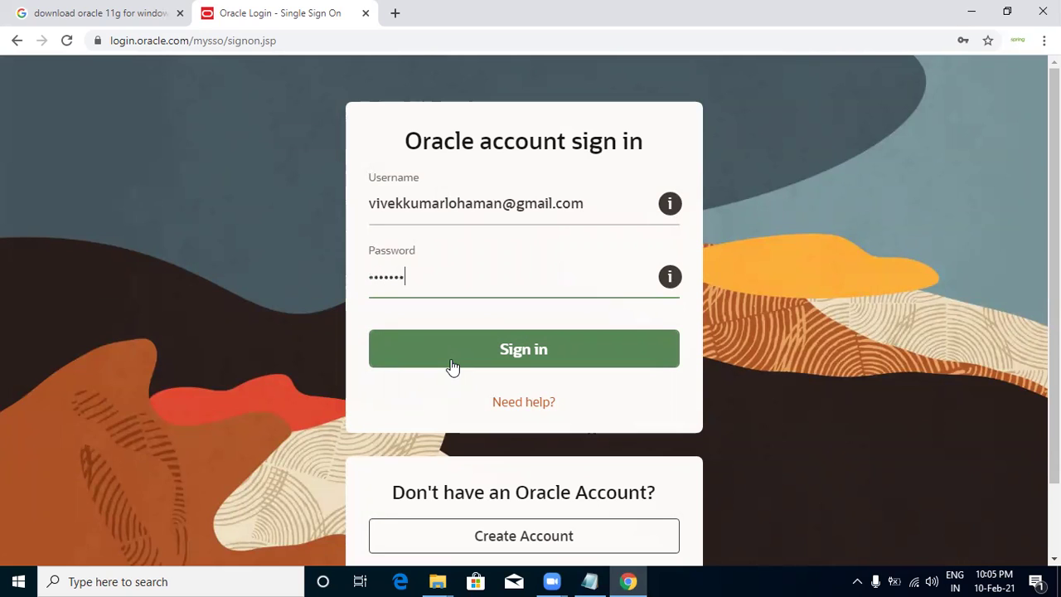
left_click(452, 366)
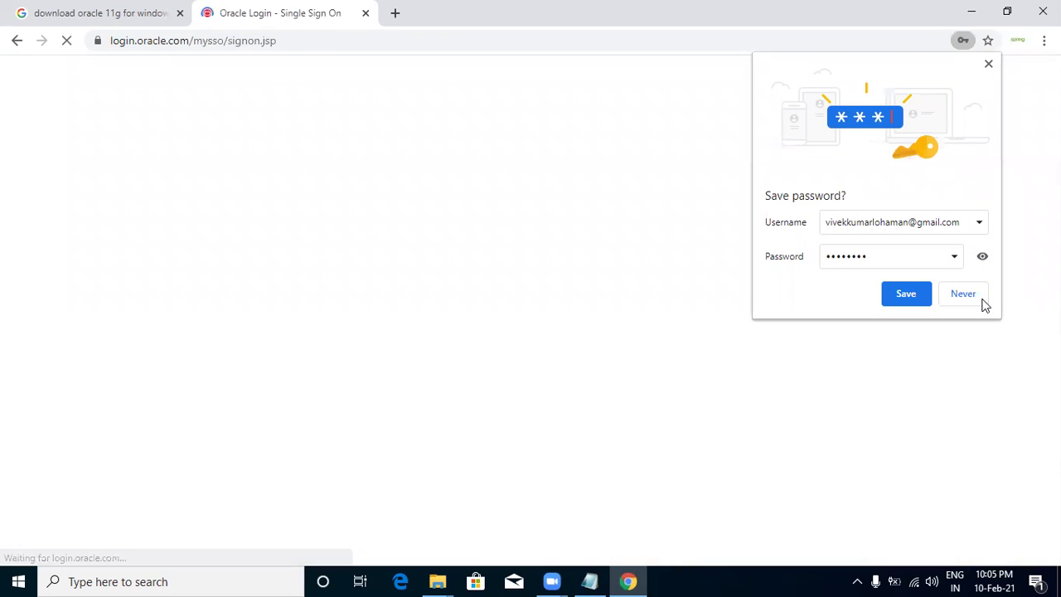
left_click(978, 298)
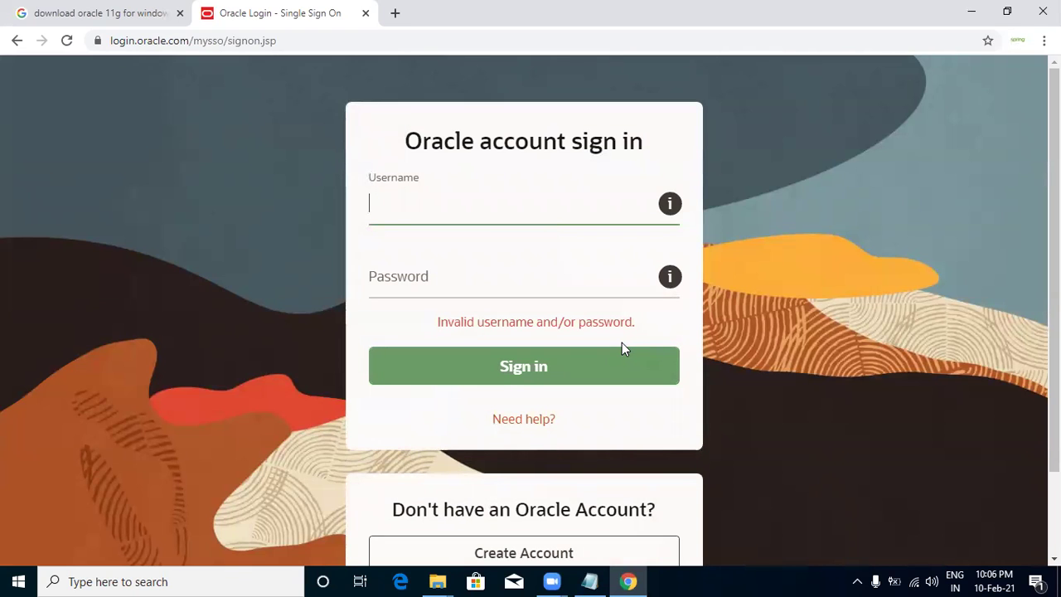
Note the invalid-credentials error and open Oracle's Create Account page in a new tab.
left_click_drag(436, 321, 638, 327)
left_click(648, 327)
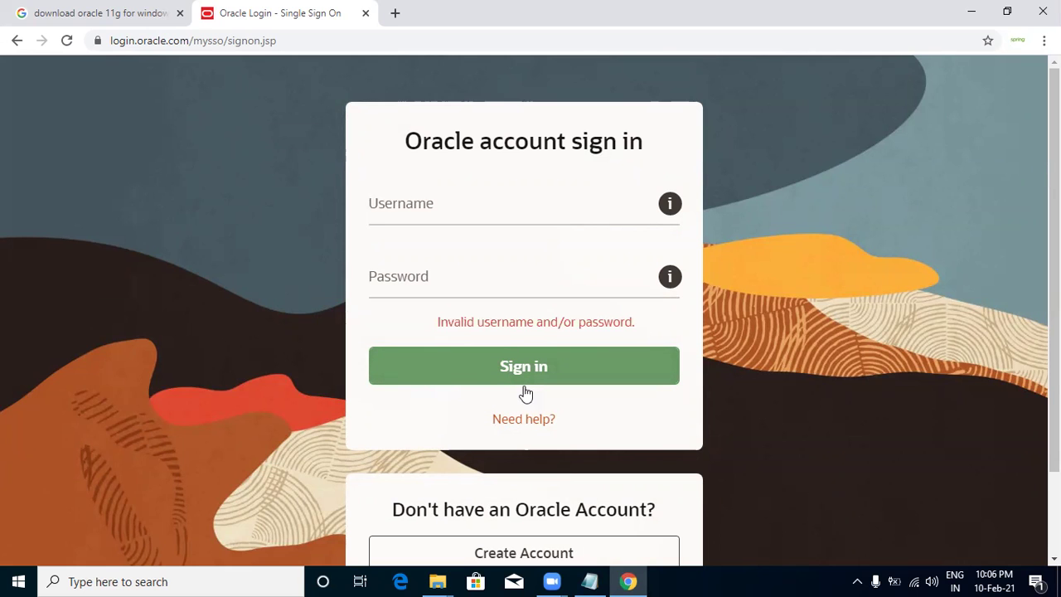
scroll(536, 414, "down", 1)
left_click(531, 459)
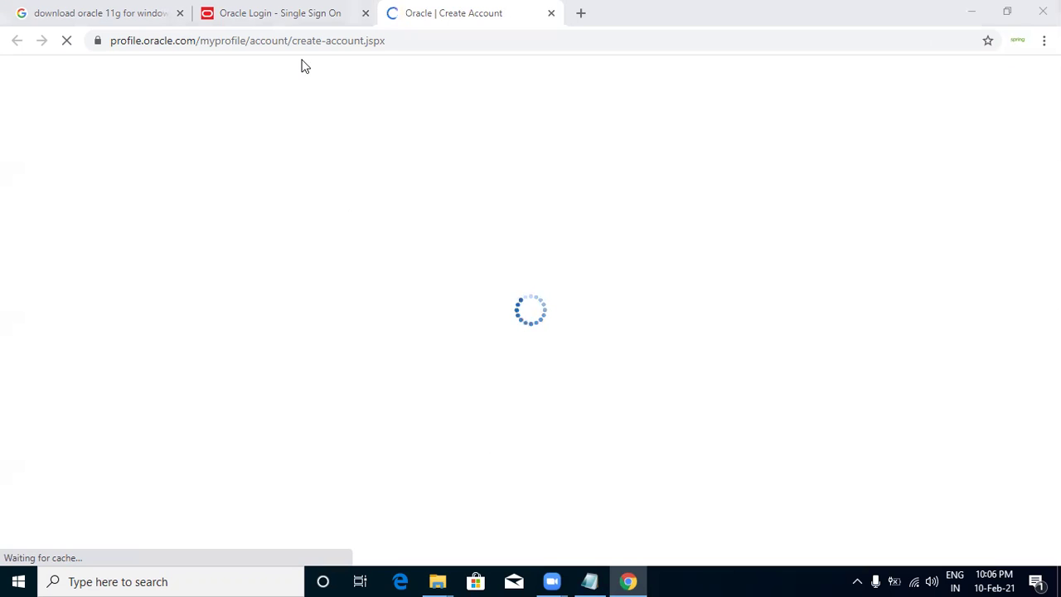
key("ctrl+shift+Tab")
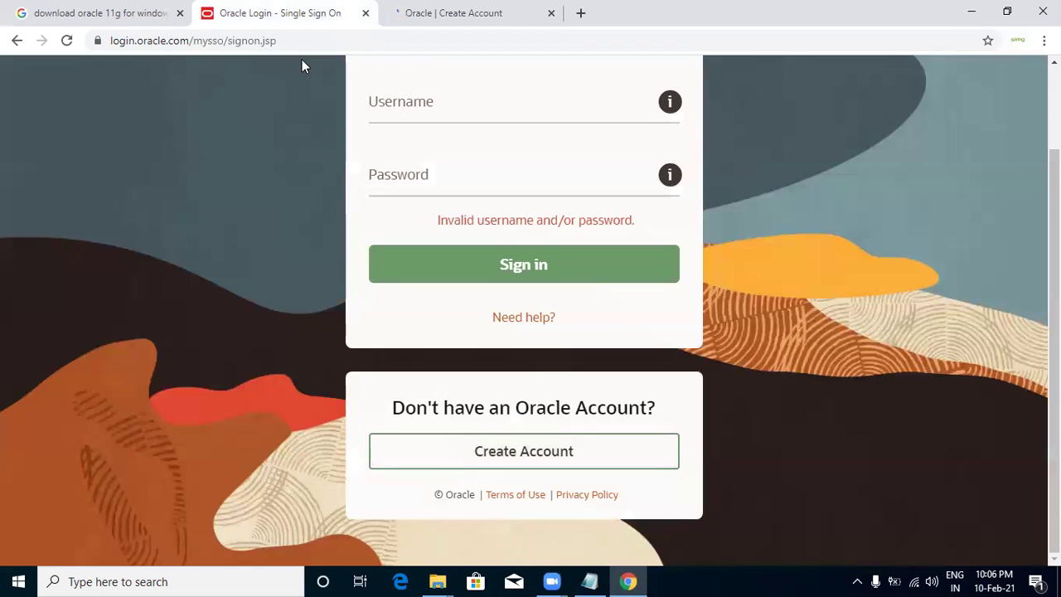
left_click(419, 23)
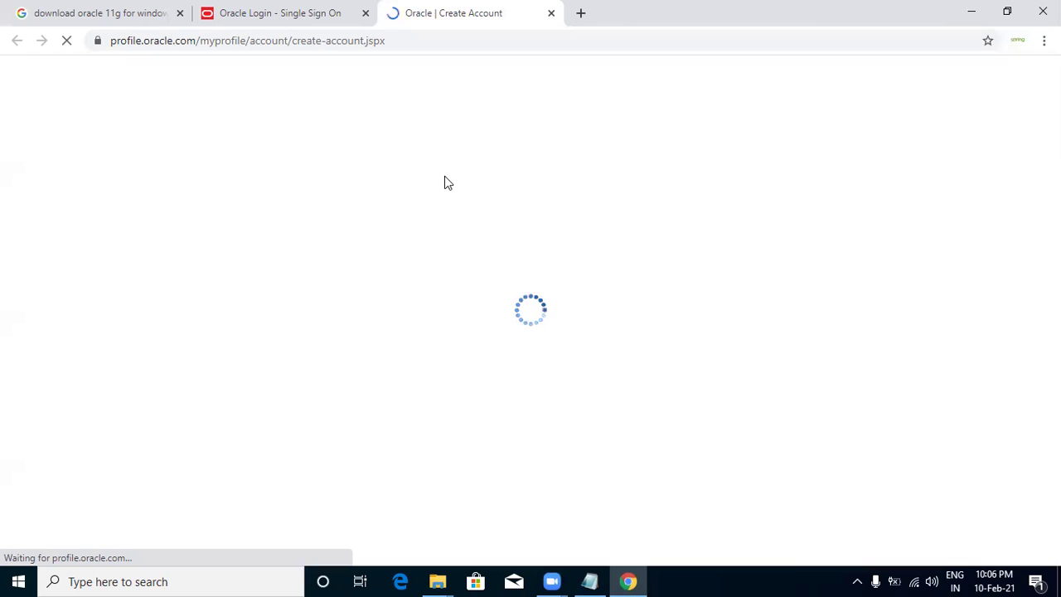
Check the Zoom meeting window, then return to the Oracle sign-in tab.
left_click(553, 580)
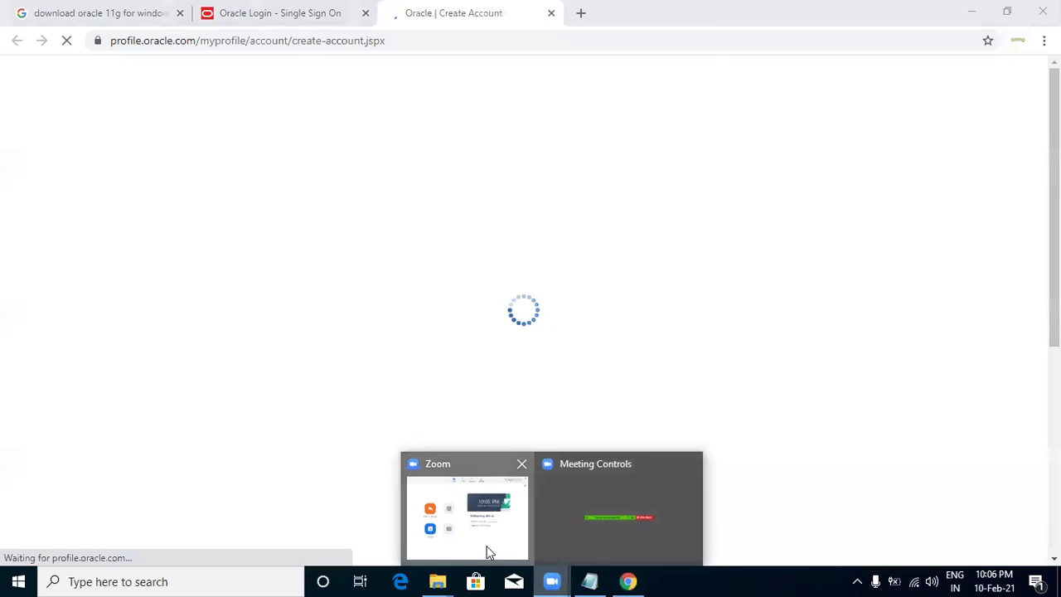
left_click(489, 553)
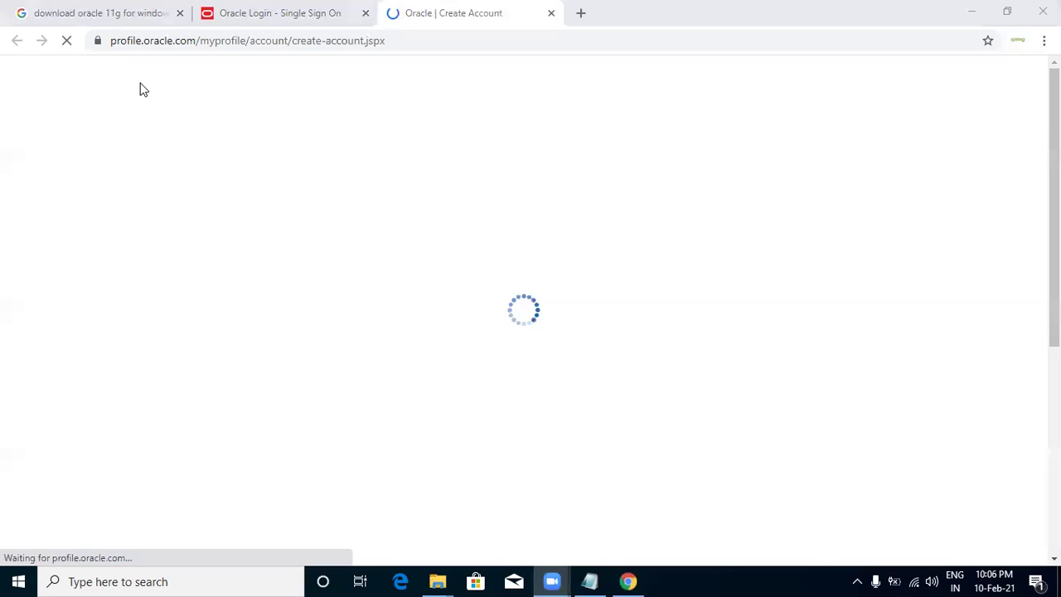
left_click(497, 274)
left_click(228, 7)
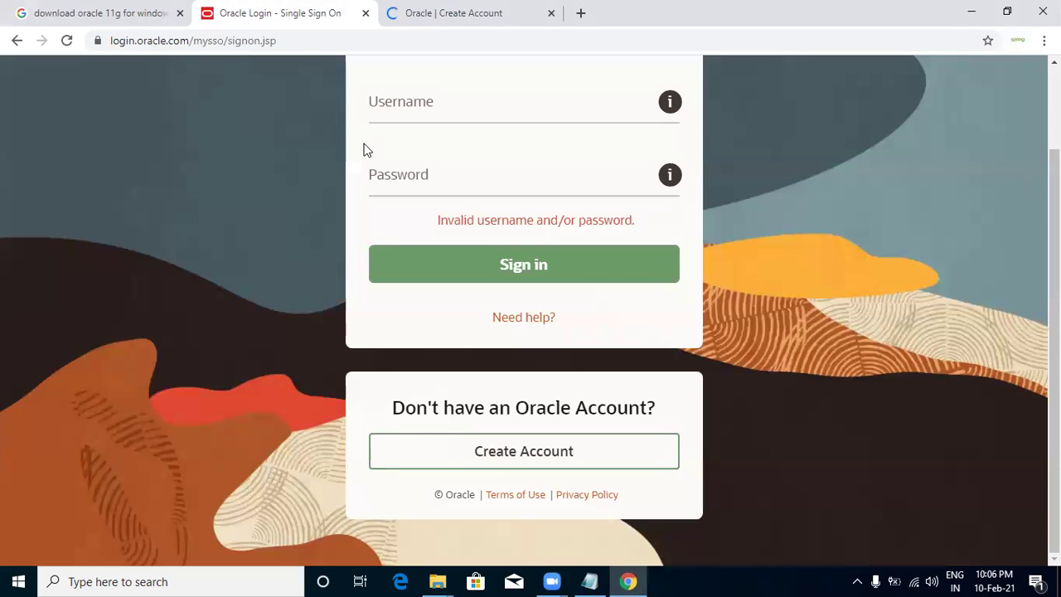
scroll(416, 92, "up", 1)
left_click(403, 25)
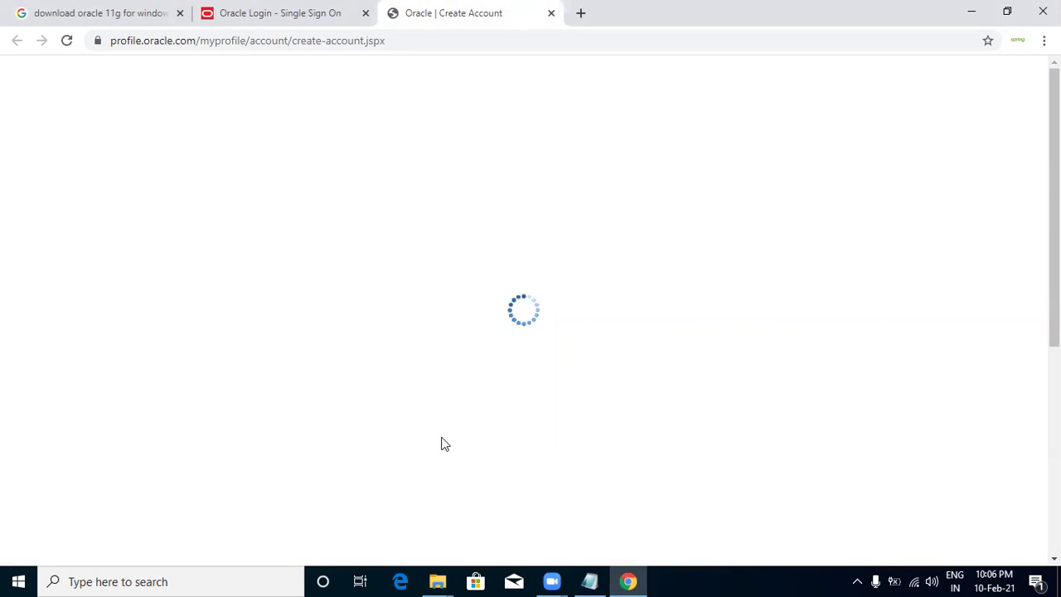
left_click(334, 13)
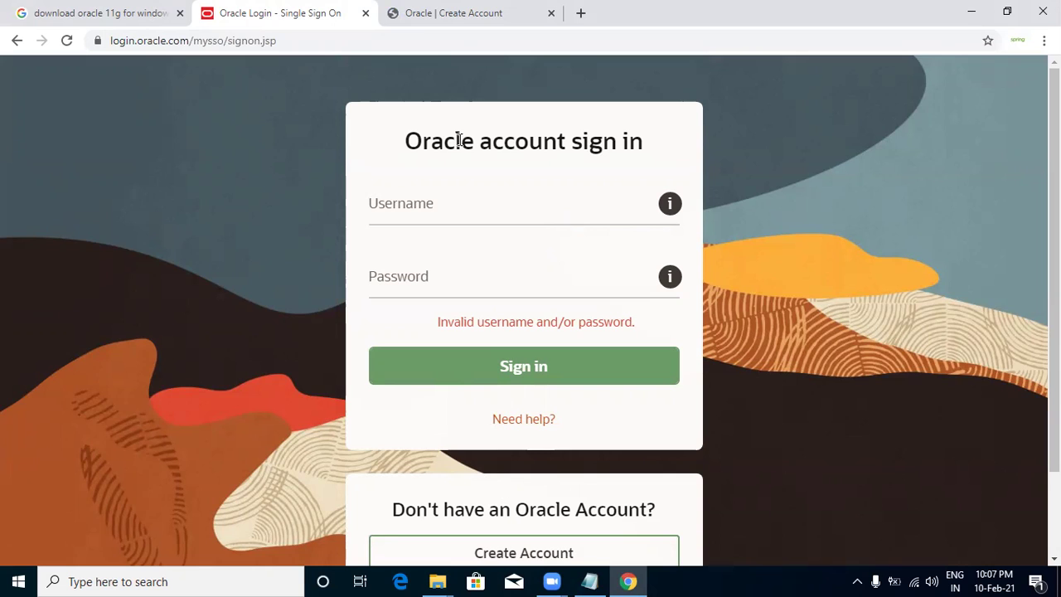
Focus the sign-in Username and Password fields, then minimize Chrome to show the class4 notes.
left_click(464, 212)
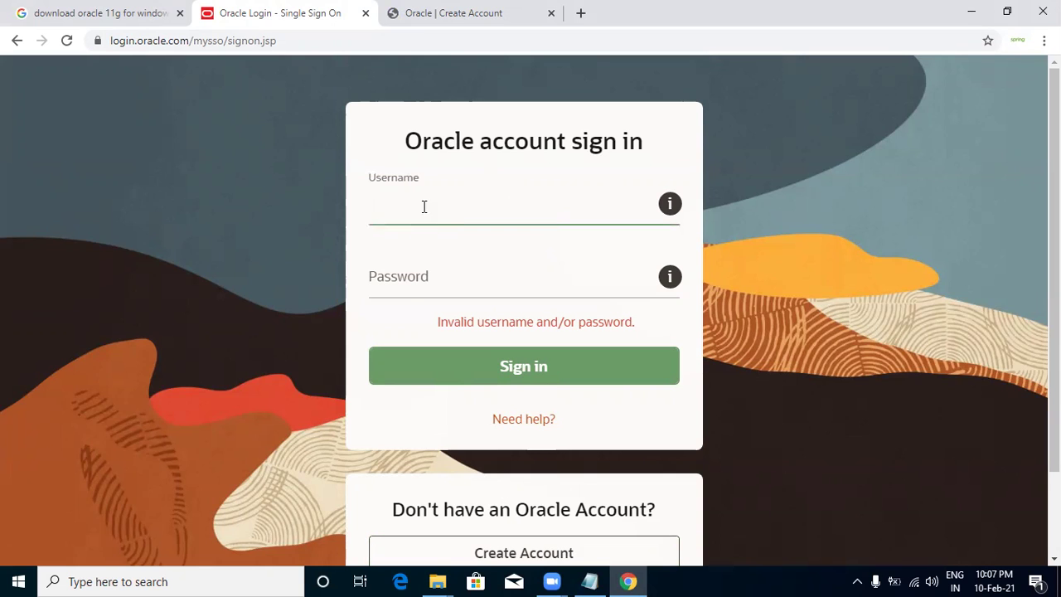
left_click(408, 287)
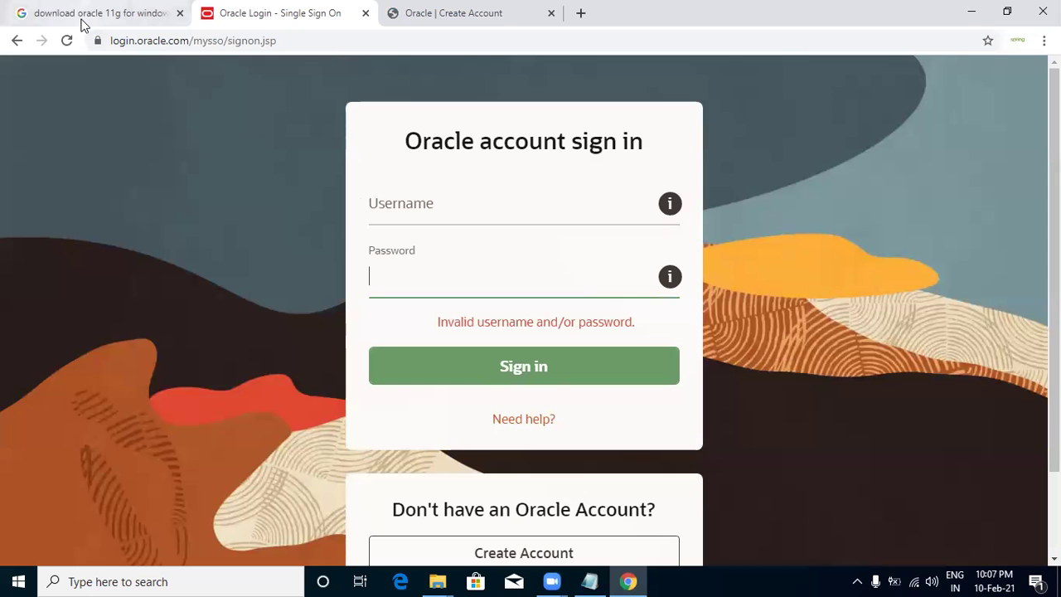
left_click(970, 10)
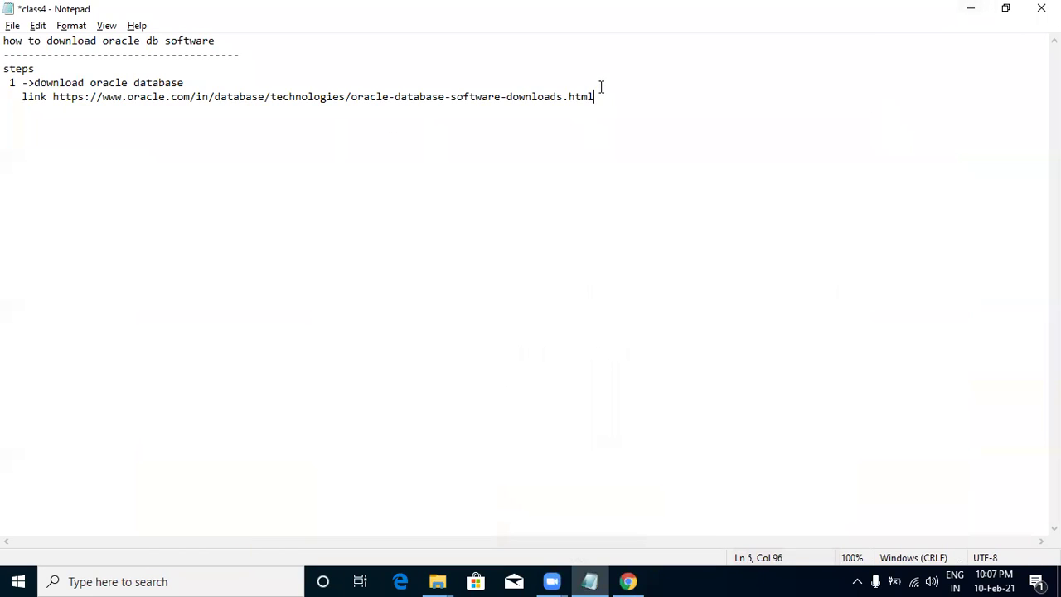
Add the line '2 ->install oracle DAtabase software in windows' to the notes, then bring up the Database folder.
key("Return")
type("2 ->install oracle DAt")
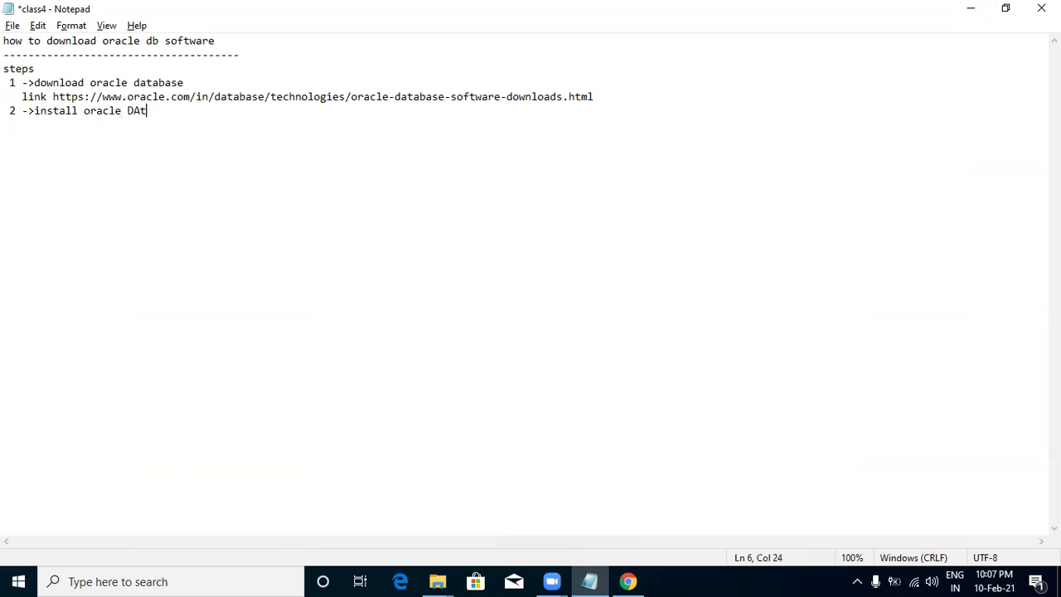
type("abase software in ")
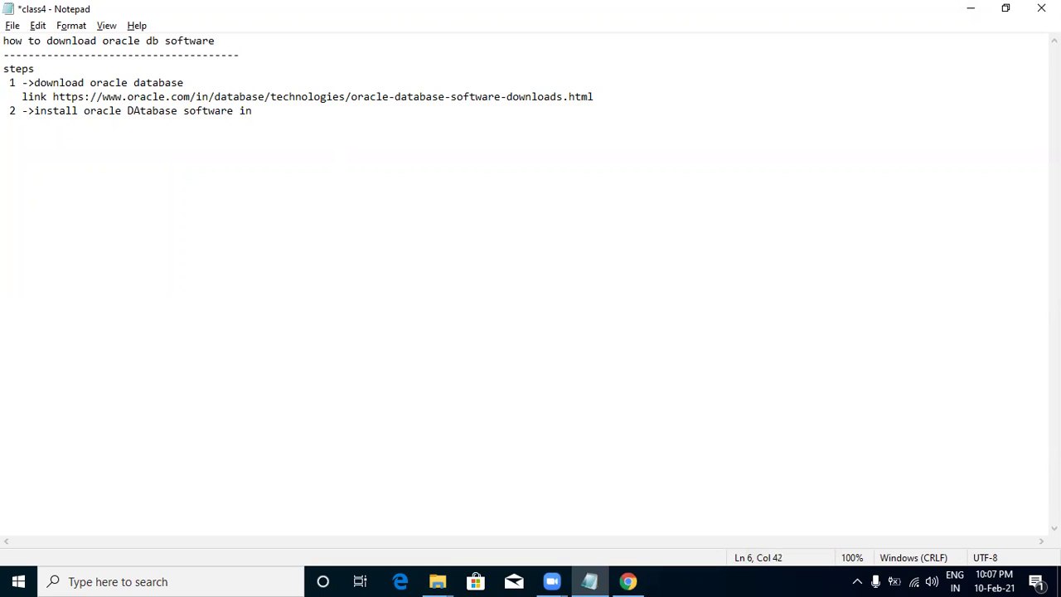
type("windows")
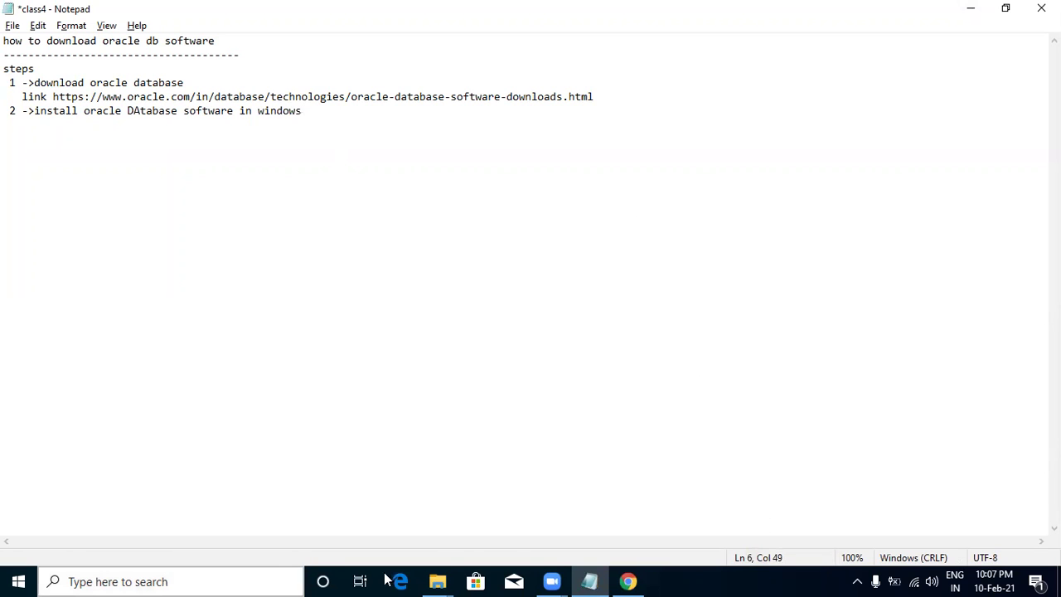
mouse_move(454, 580)
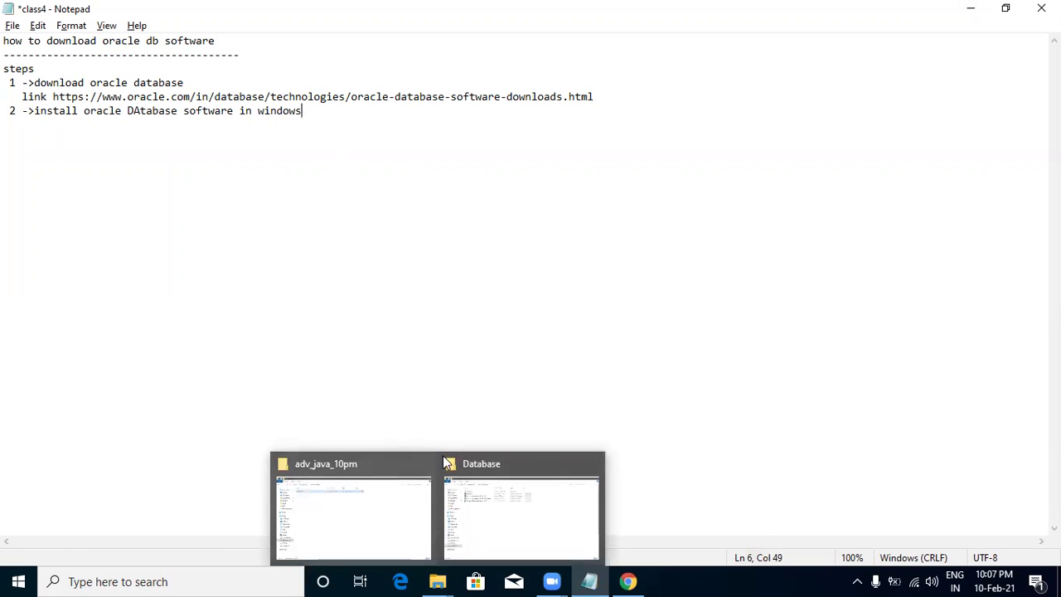
left_click(509, 514)
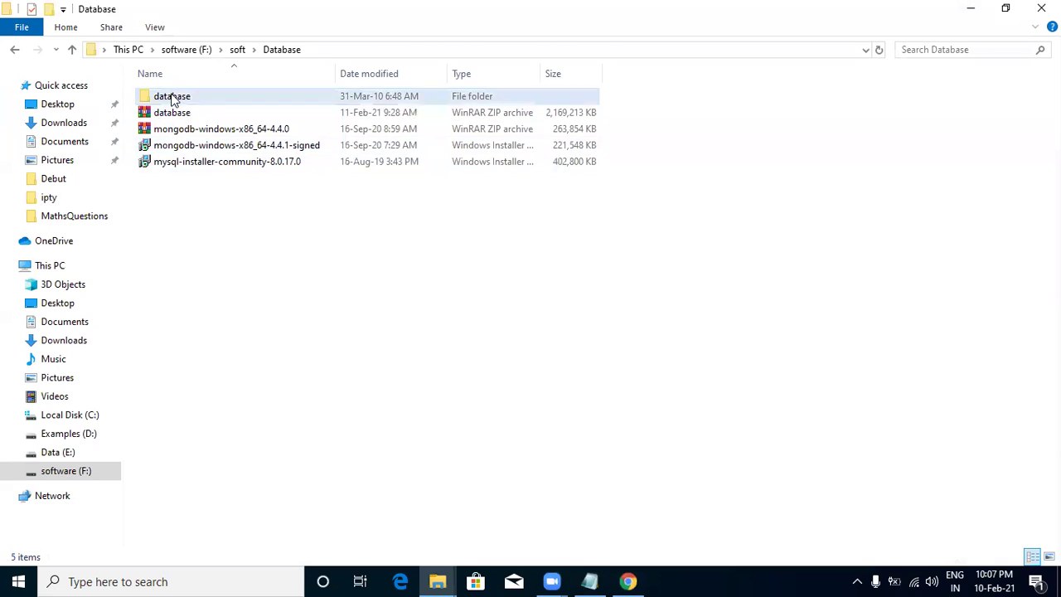
Try extracting database.zip here, cancel replacing the existing files, and open the database folder.
left_click(176, 117)
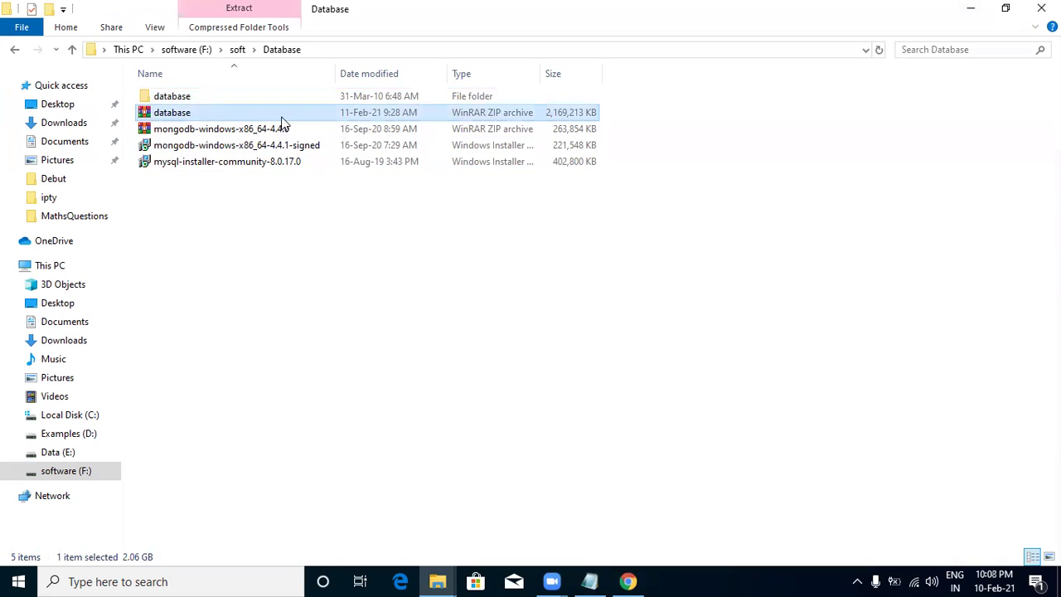
right_click(537, 118)
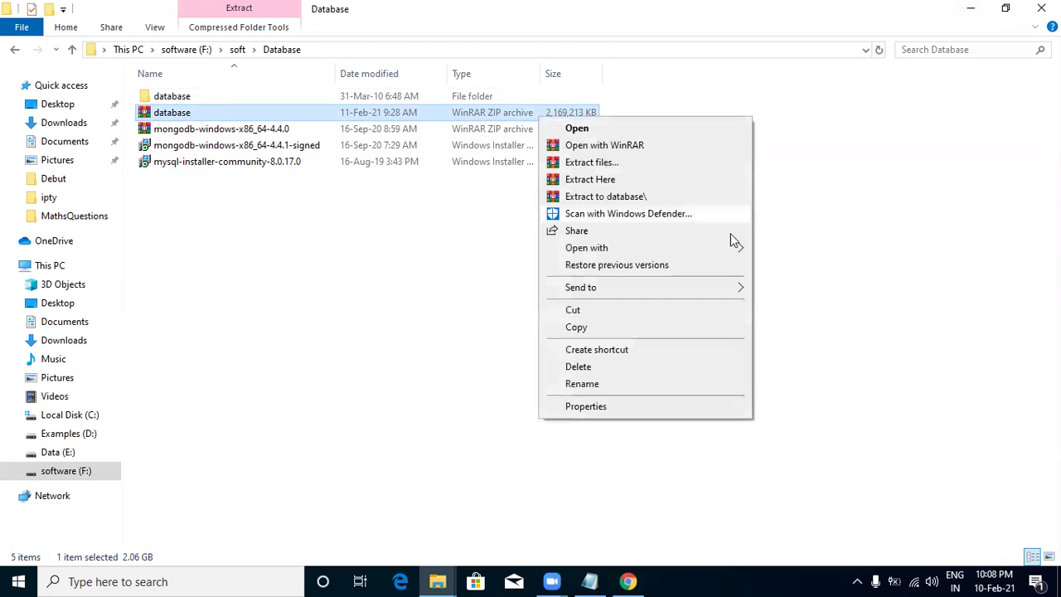
left_click(608, 180)
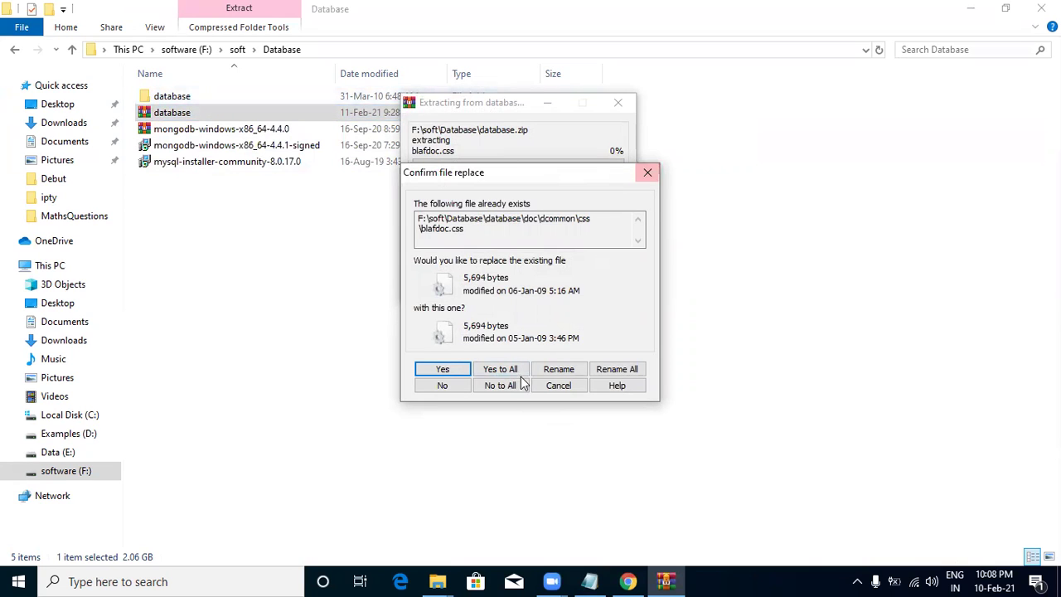
left_click(647, 172)
left_click(774, 155)
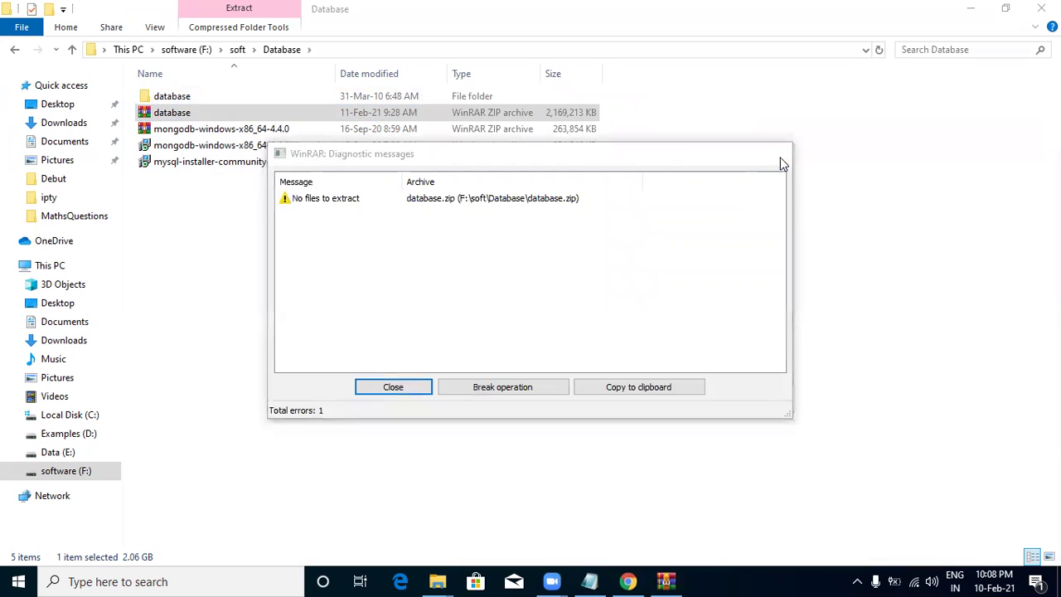
double_click(184, 96)
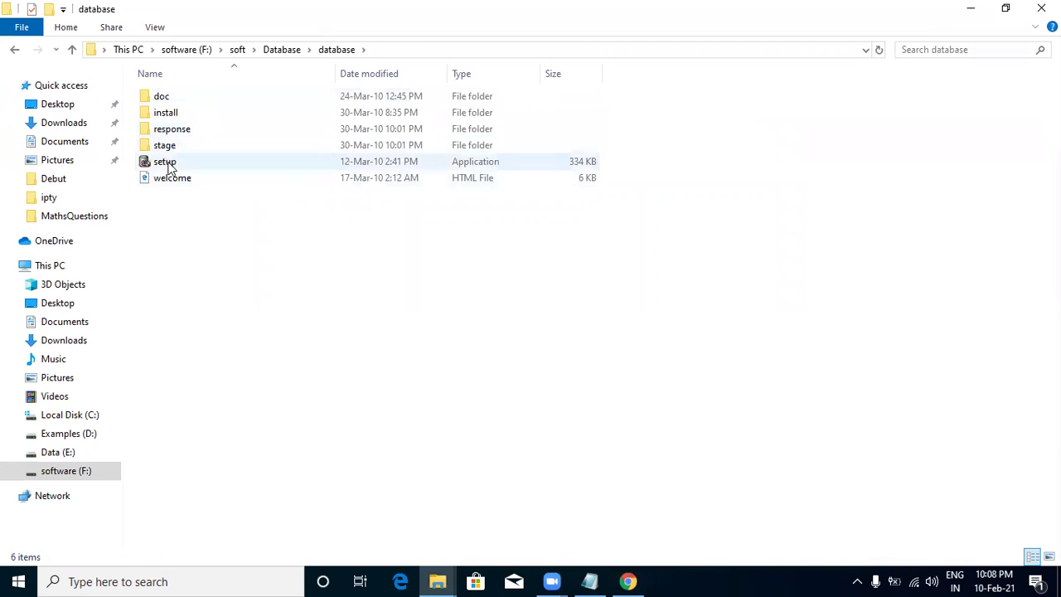
Launch setup.exe from the database folder and minimize the folder window.
double_click(168, 164)
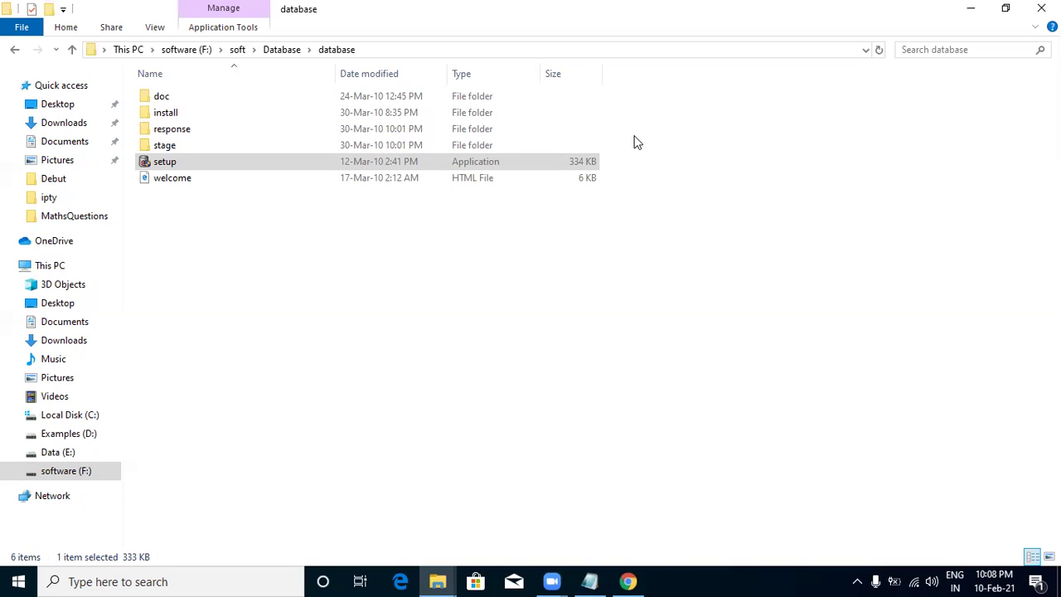
left_click(972, 10)
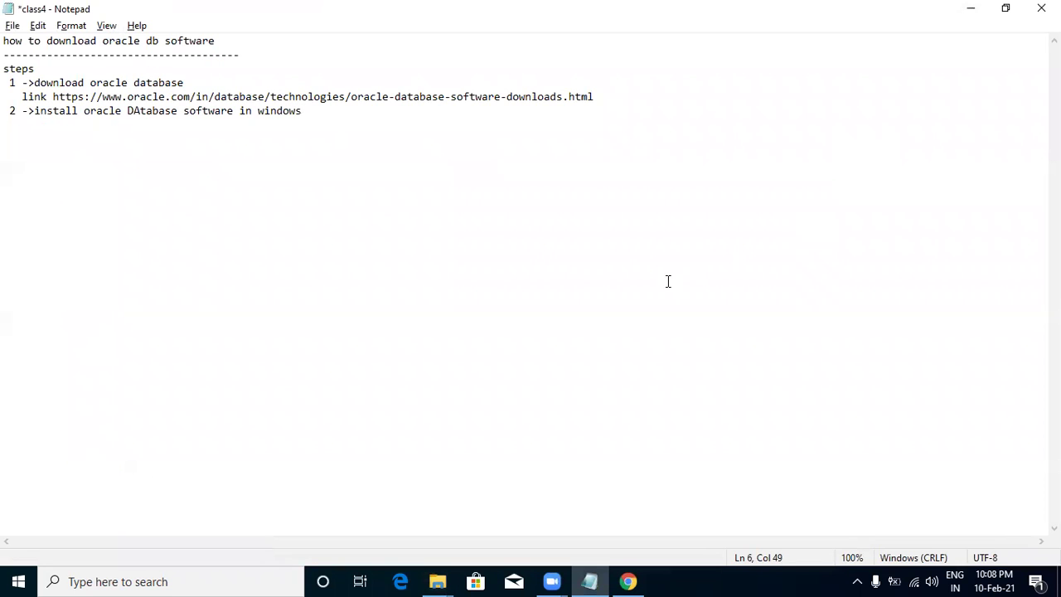
Add the sub-step '->double click on exe file (setup)' under step 2 and minimize Notepad.
key("Return")
type("->do")
key("BackSpace")
key("BackSpace")
type("double click on exe file")
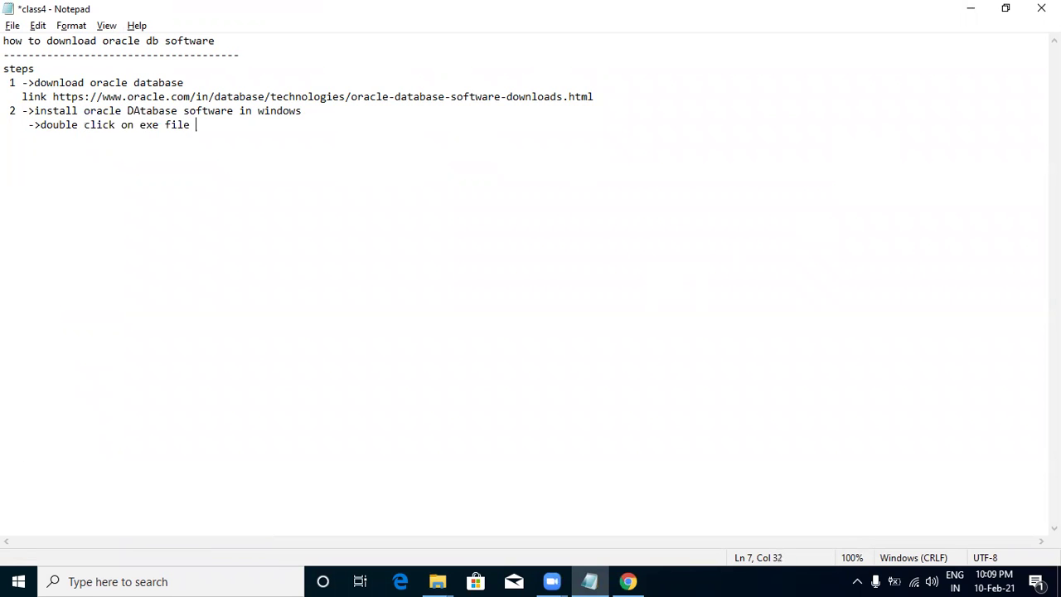
type(" (setup)")
key("Return")
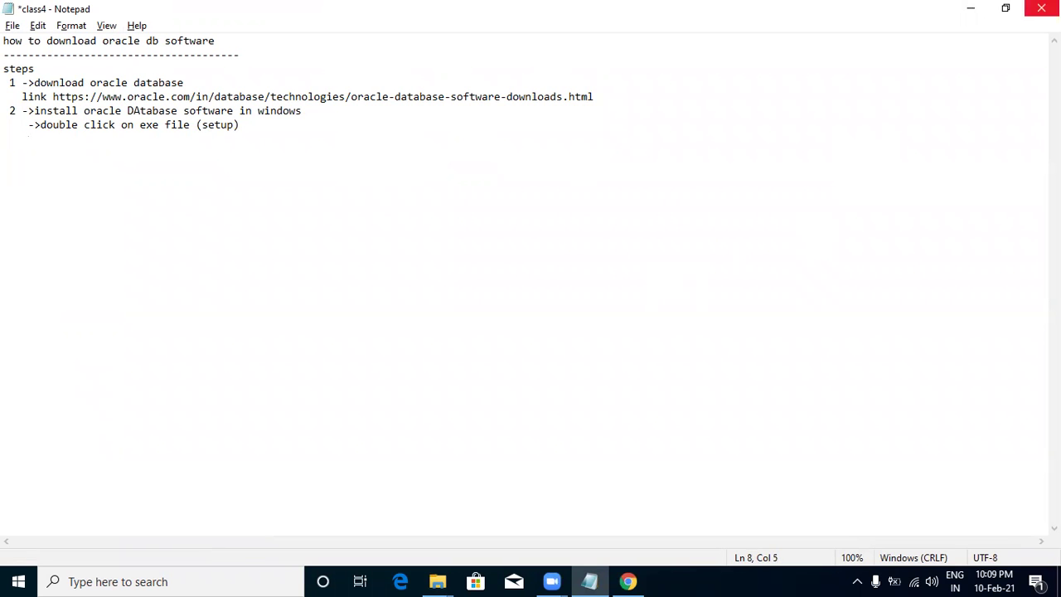
left_click(974, 7)
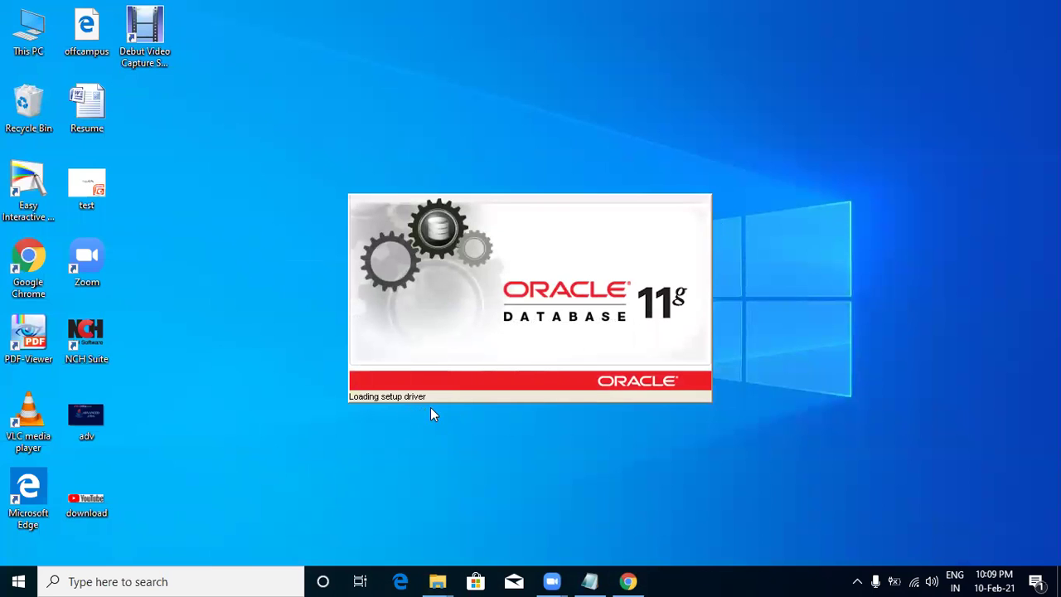
Refresh the desktop twice, then accept the INS-13001 minimum-requirements warning with Yes.
right_click(862, 138)
left_click(880, 182)
right_click(846, 130)
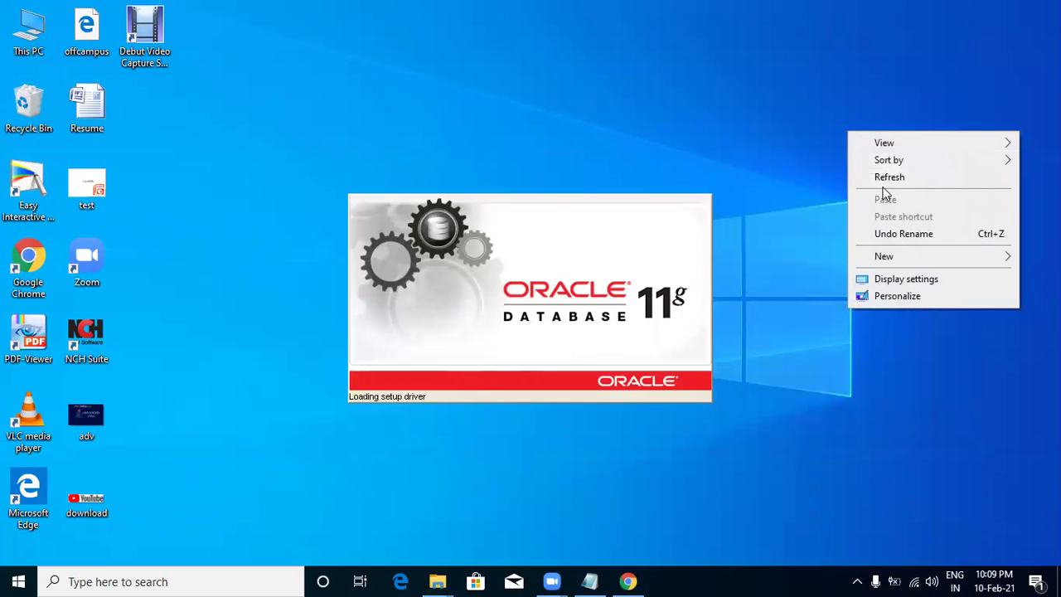
left_click(885, 187)
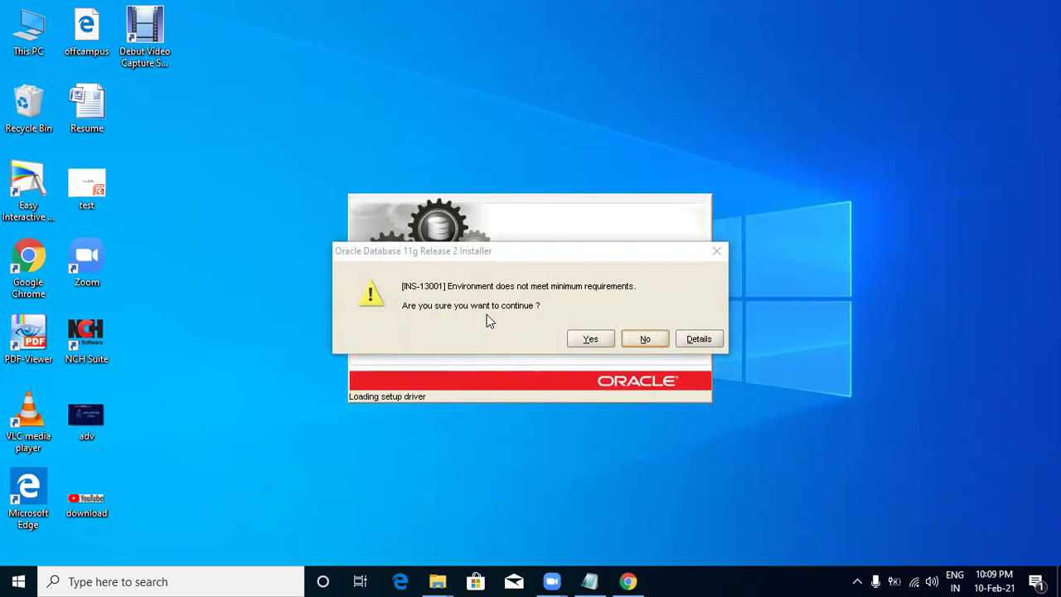
left_click(604, 342)
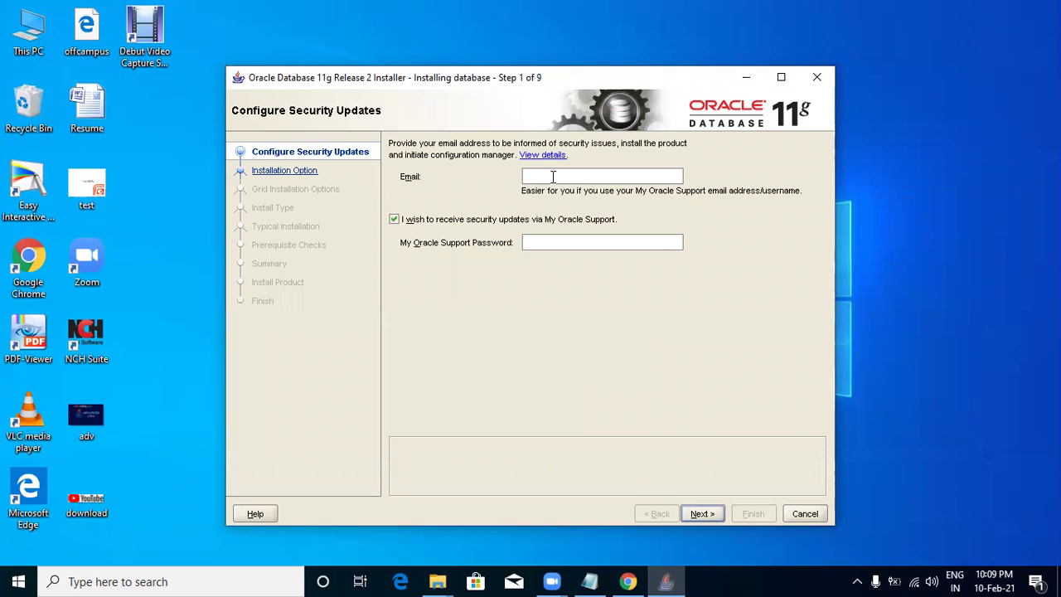
On Configure Security Updates, enter the user's e-mail address and acknowledge the missing-password error.
left_click(703, 513)
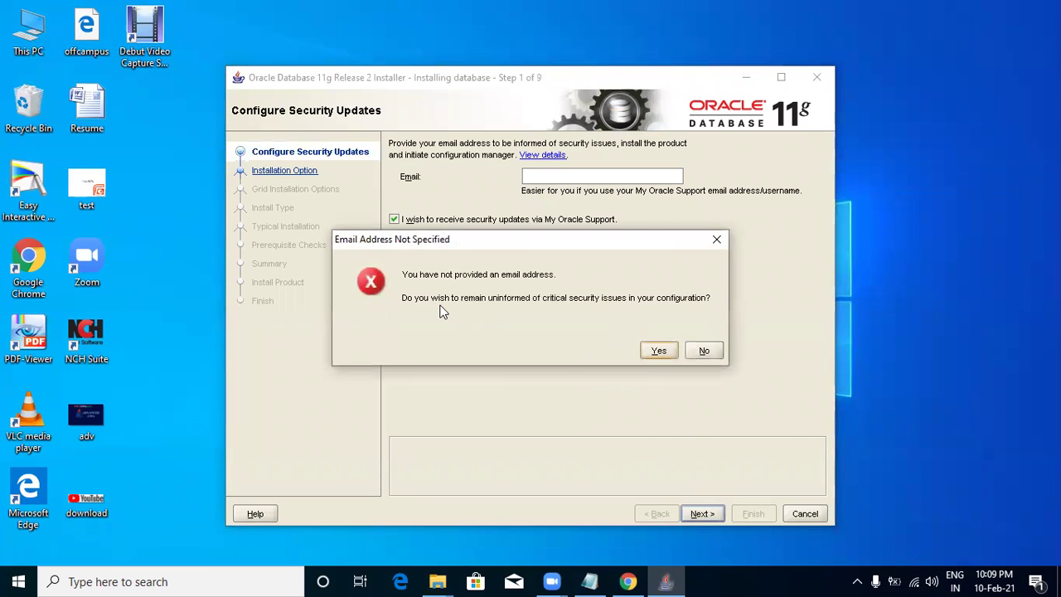
left_click(704, 352)
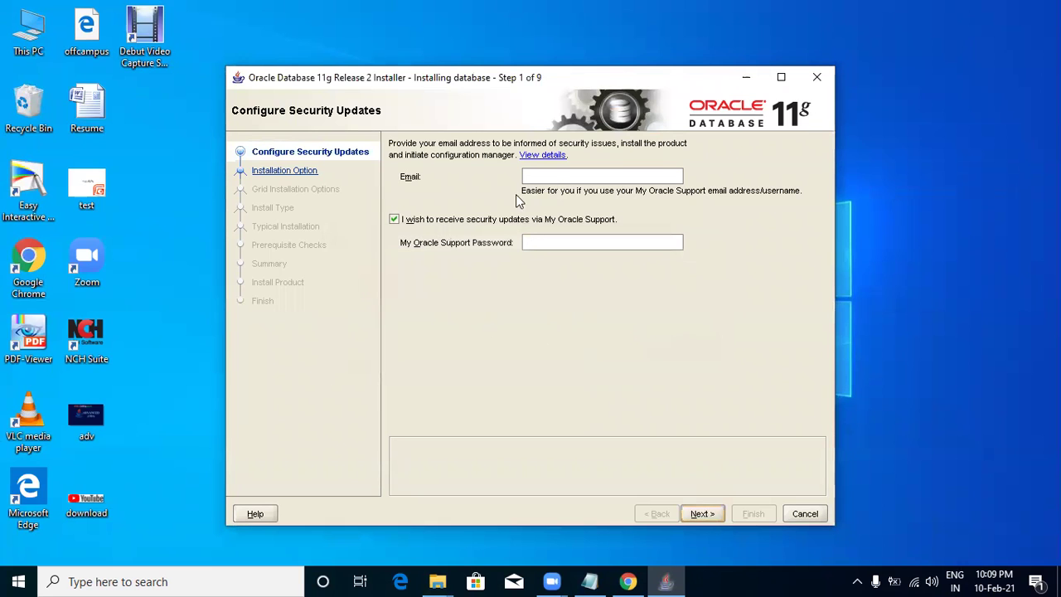
left_click(554, 178)
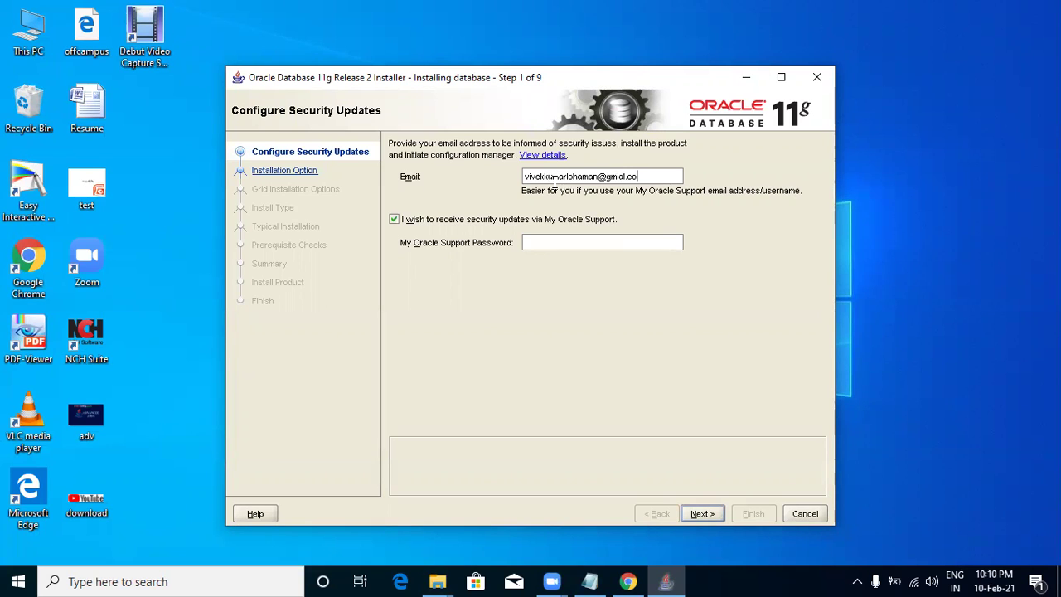
left_click(696, 511)
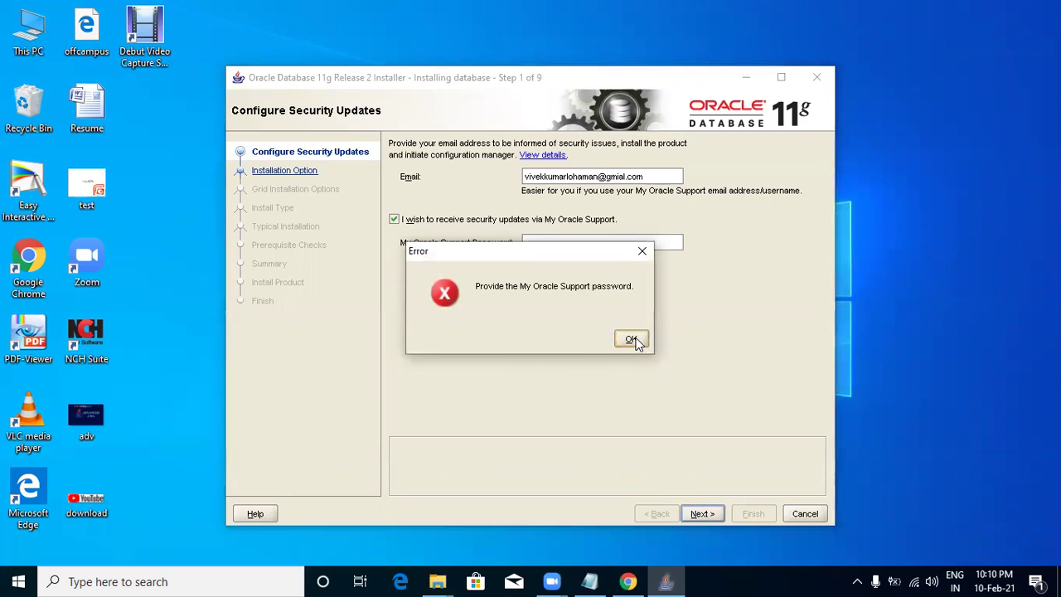
left_click(633, 340)
Untick My Oracle Support updates, decline the INS-08109 error, and exit via the Move Log File dialog.
left_click(431, 219)
left_click(704, 514)
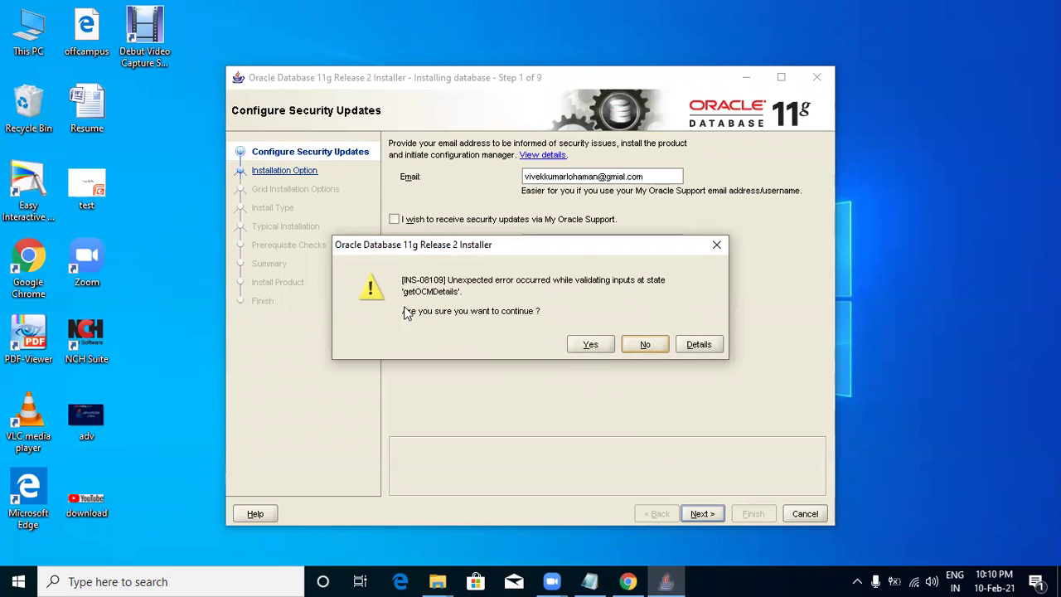
left_click(592, 342)
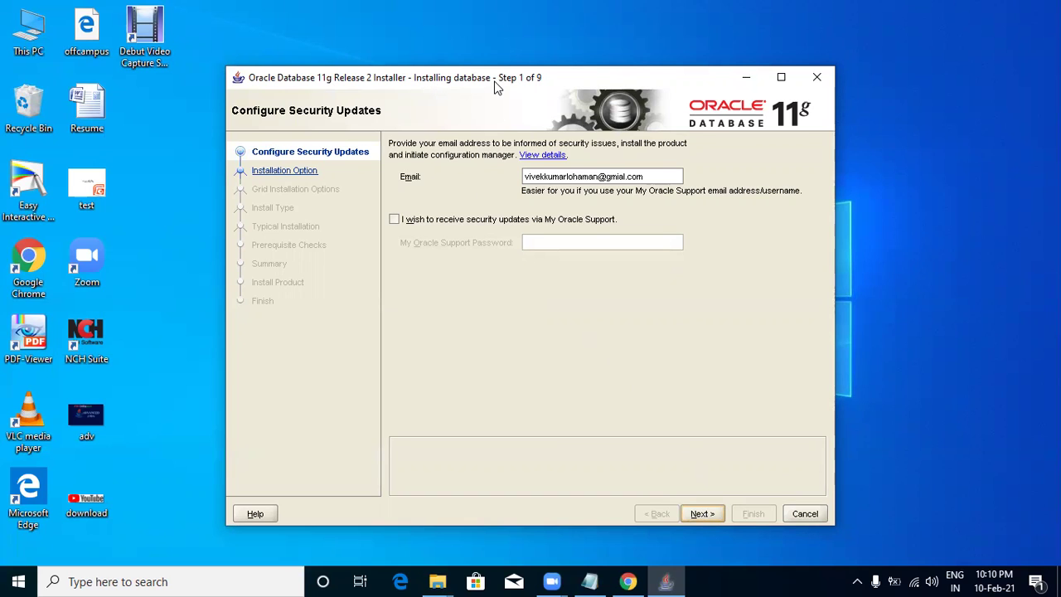
left_click_drag(500, 83, 487, 50)
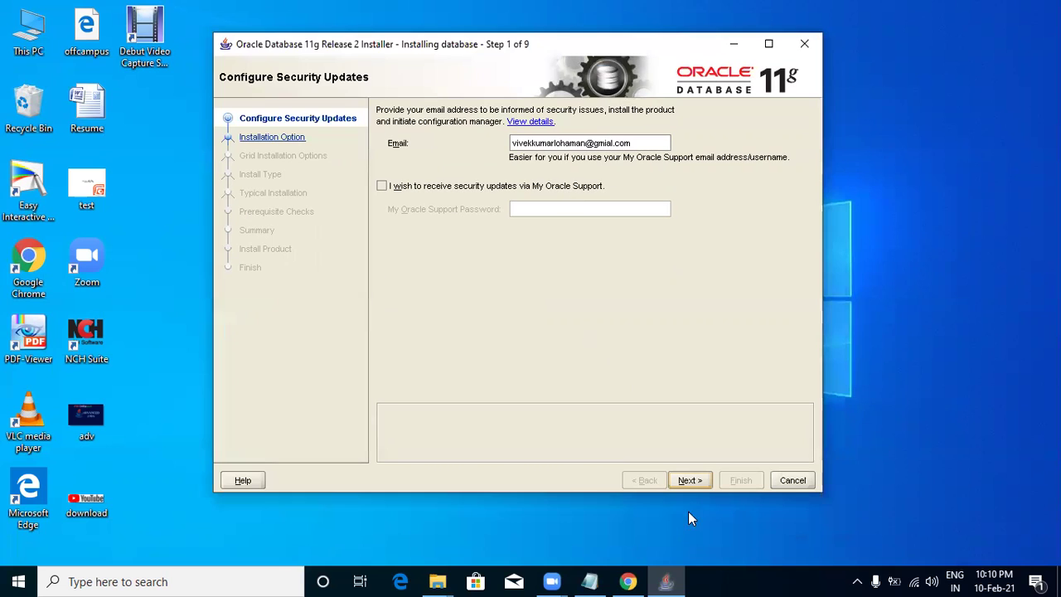
left_click(688, 481)
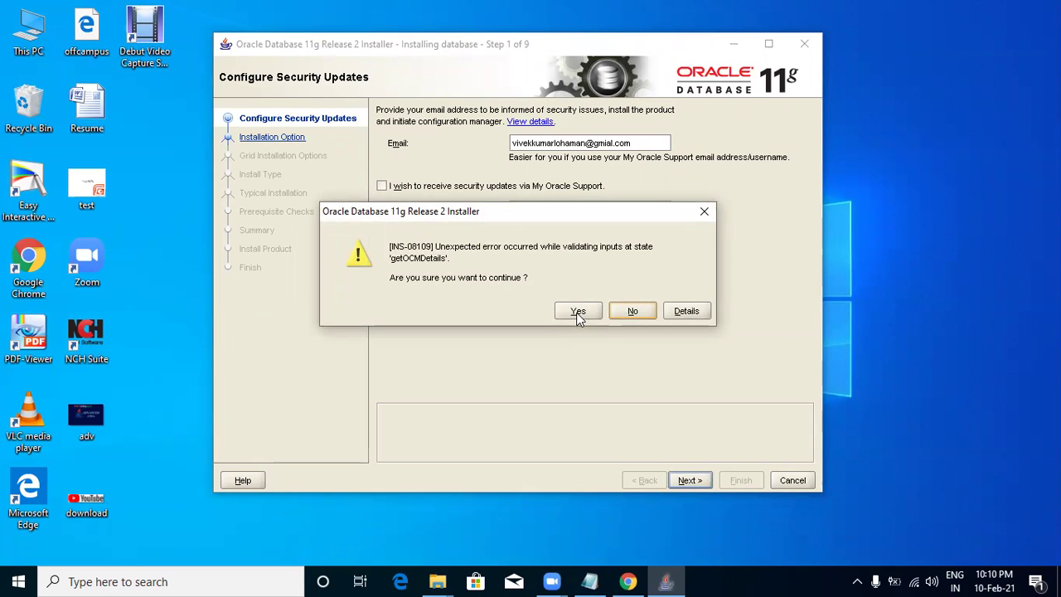
left_click(651, 315)
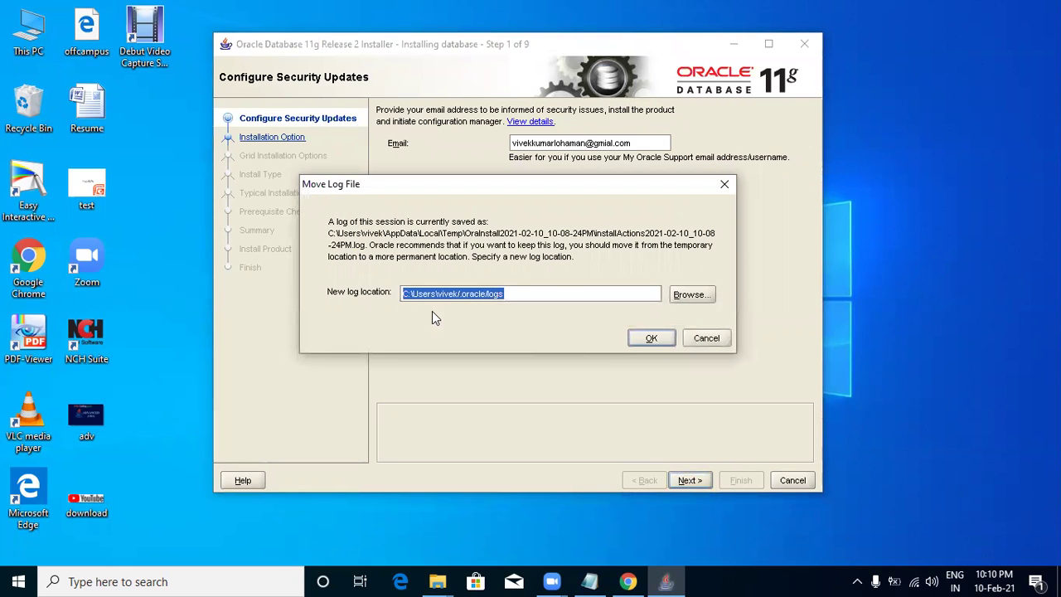
left_click(660, 345)
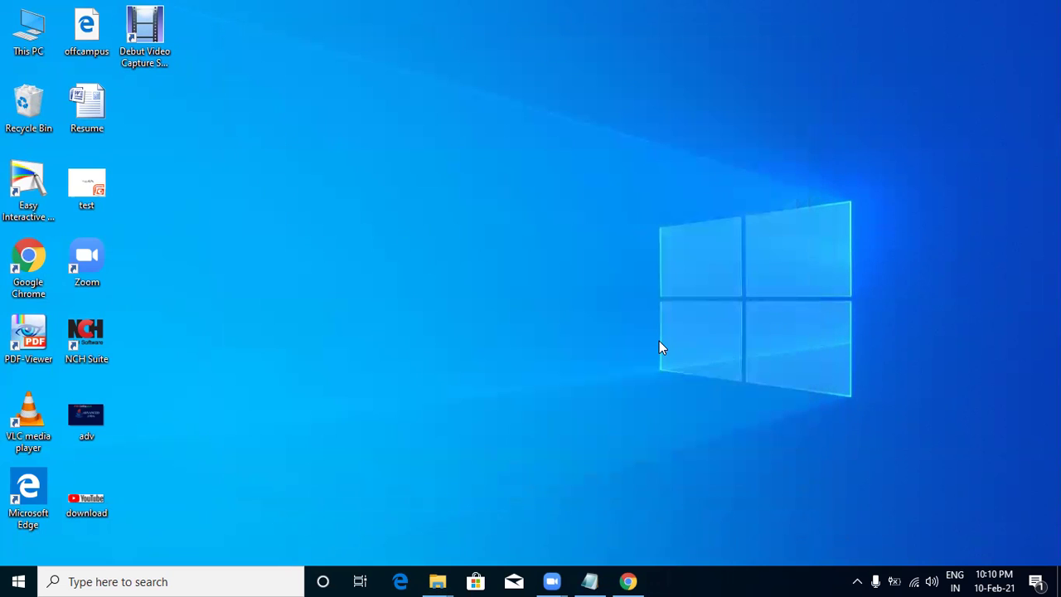
Refresh the desktop, then bring up and minimize the database folder window.
right_click(439, 213)
left_click(467, 261)
mouse_move(437, 581)
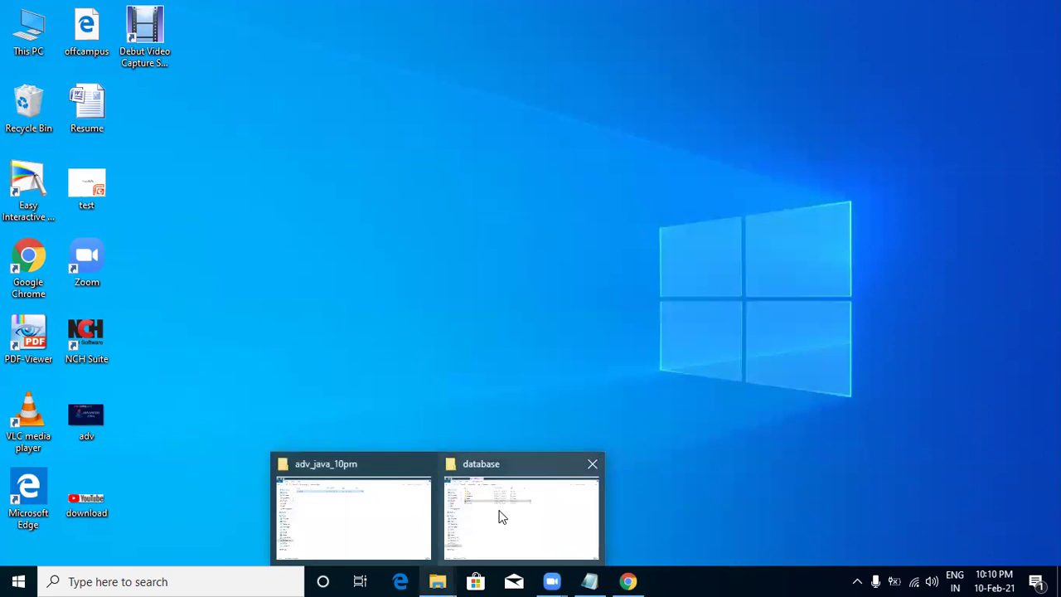
left_click(500, 516)
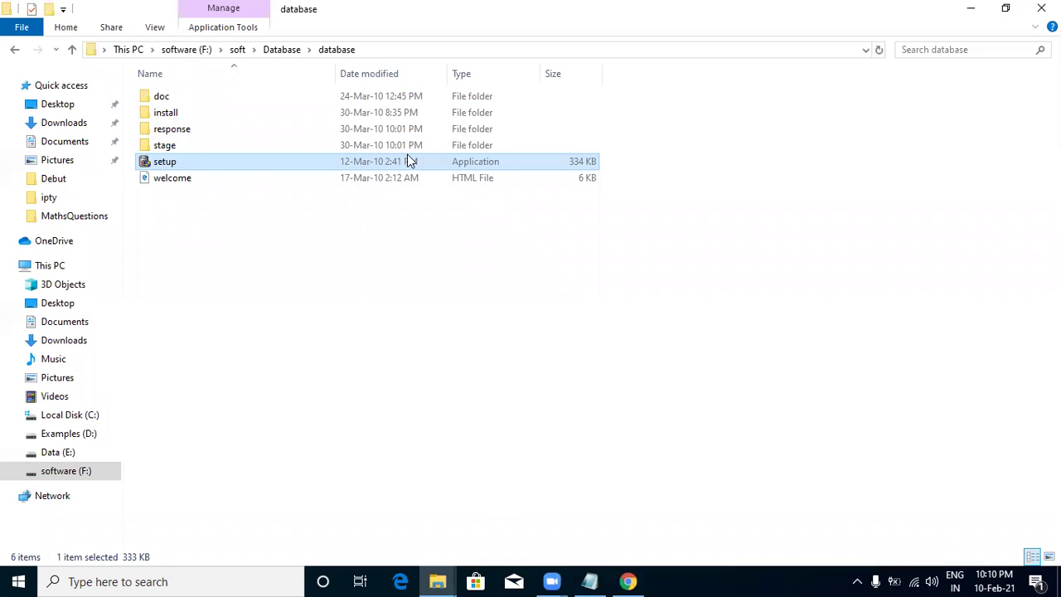
left_click(976, 8)
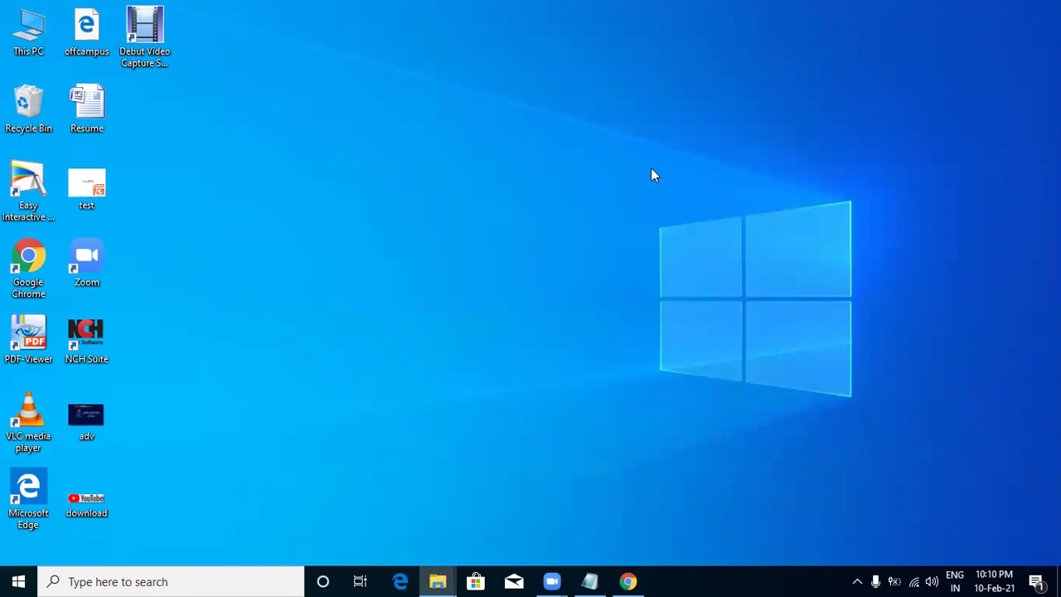
Refresh the desktop, open Local Disk (C:) from This PC, and look into Users.
right_click(638, 170)
left_click(681, 209)
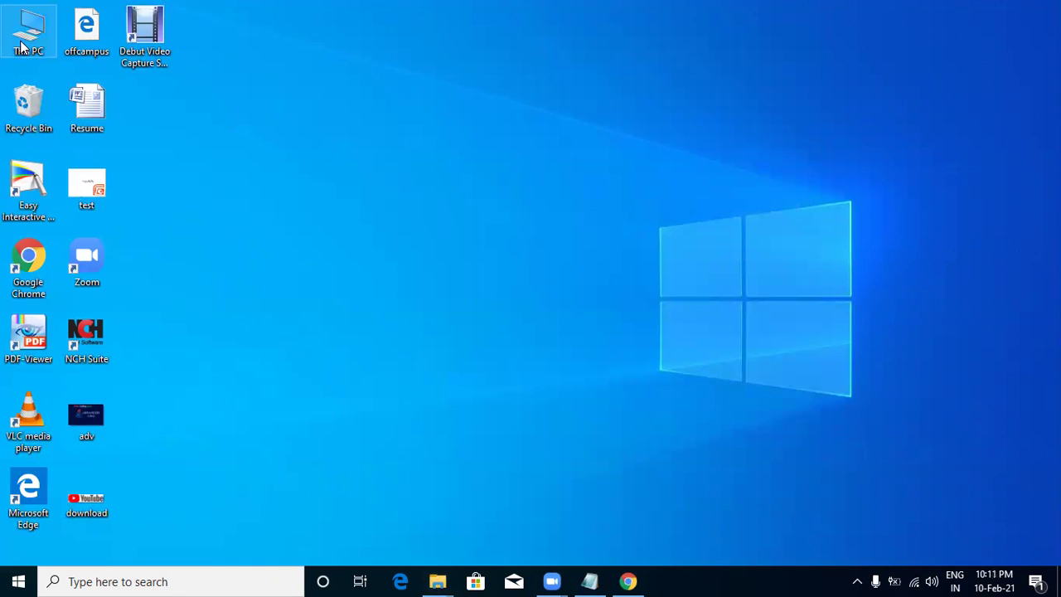
double_click(21, 46)
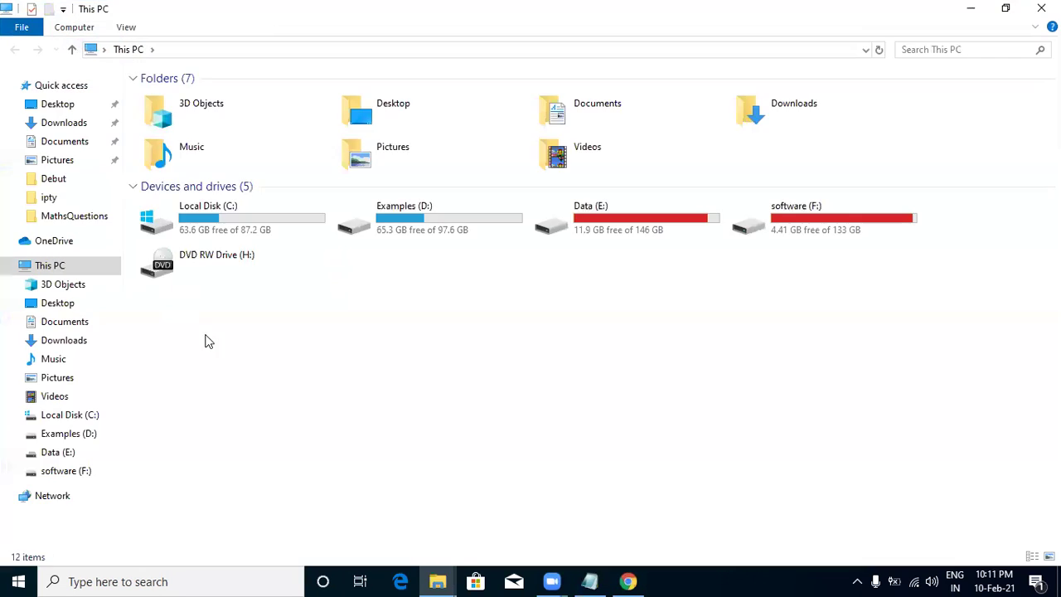
left_click(218, 230)
double_click(218, 229)
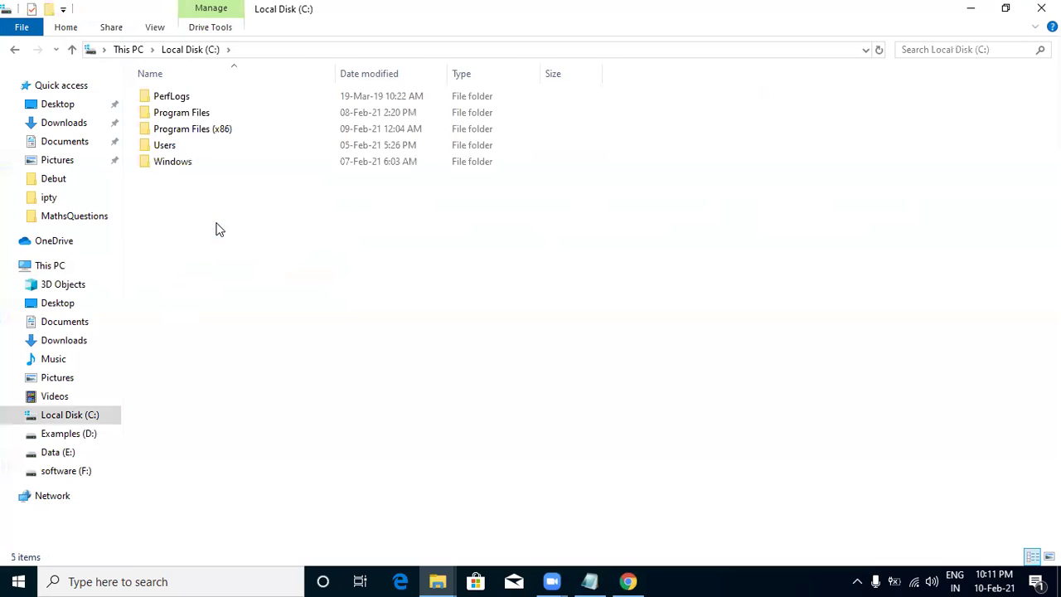
left_click(176, 148)
double_click(176, 147)
Open PerfLogs on C: with Continue, close it, and restore the database folder window.
left_click(73, 50)
double_click(179, 98)
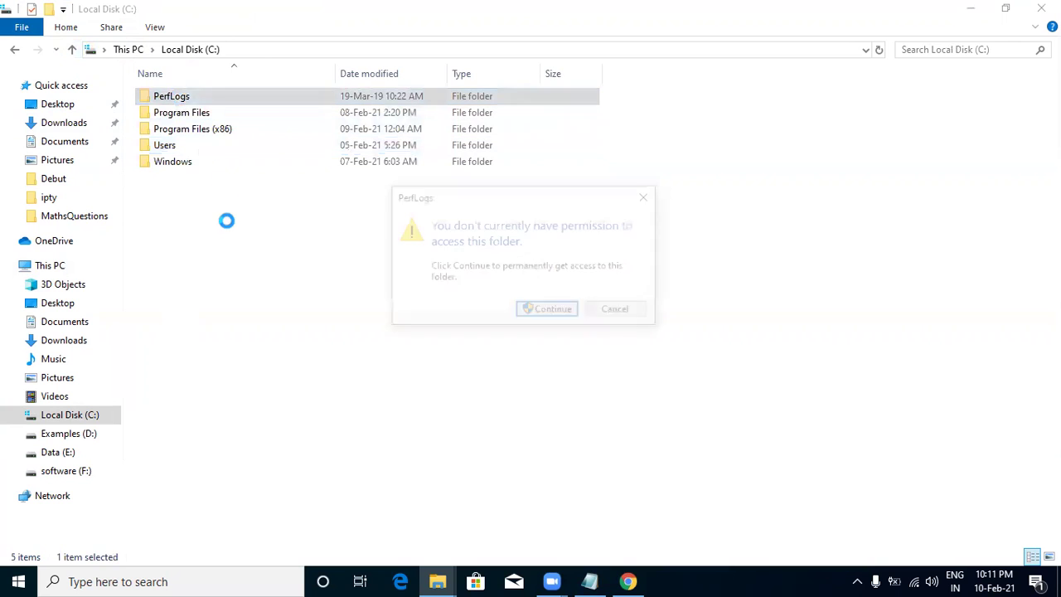
left_click(528, 310)
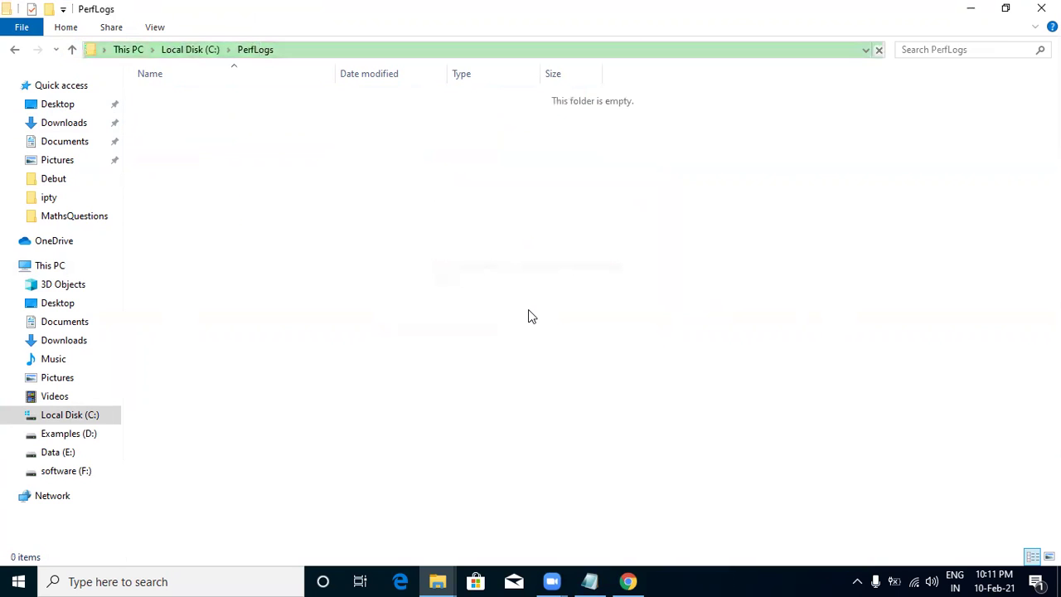
left_click(1041, 9)
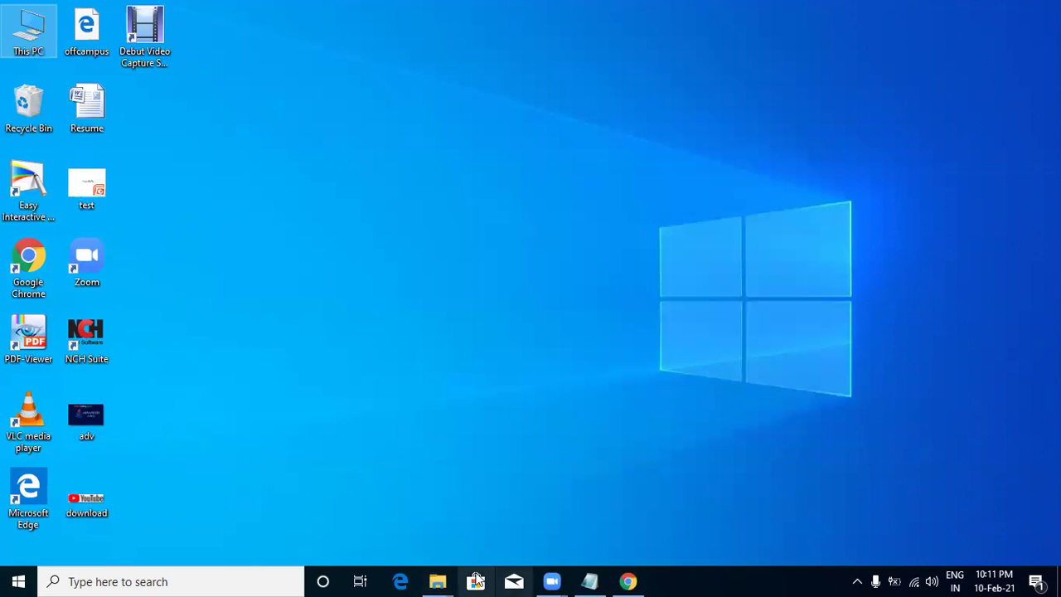
mouse_move(438, 580)
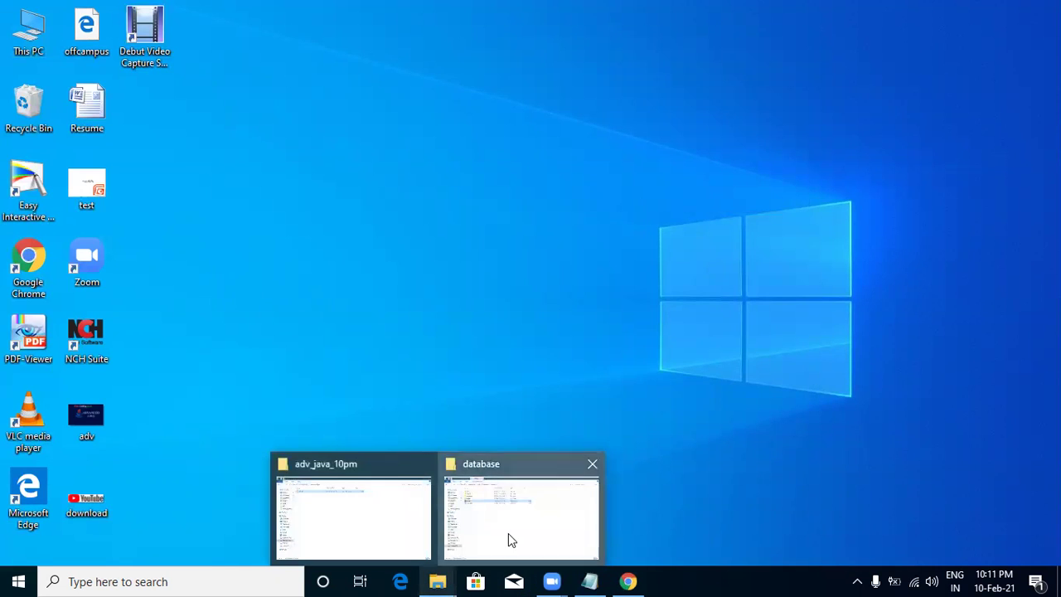
left_click(508, 533)
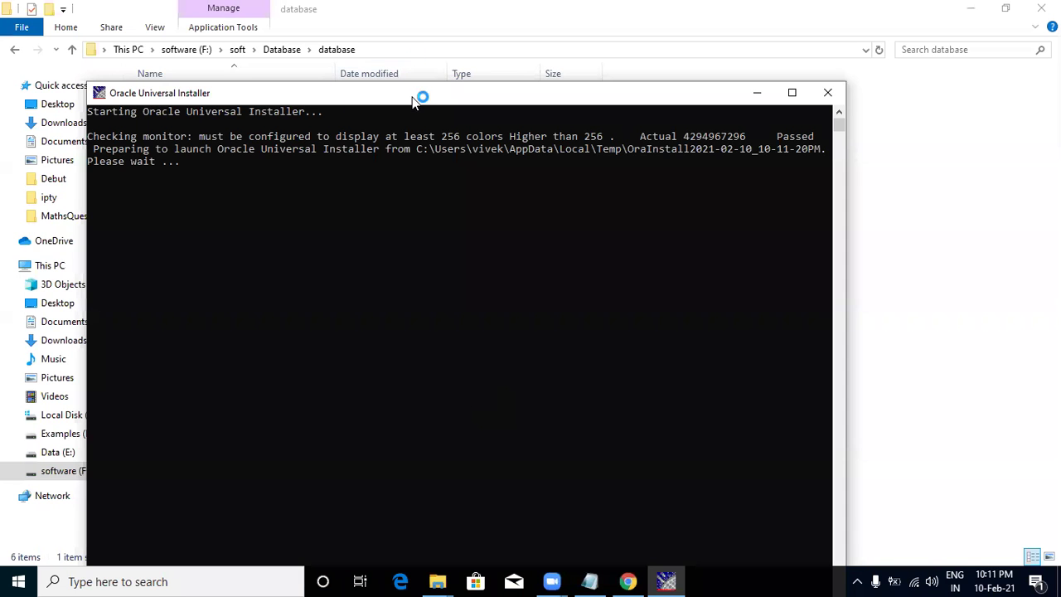
Relaunch the installer and accept the INS-13001 minimum-requirements warning with Yes.
left_click_drag(412, 99, 415, 43)
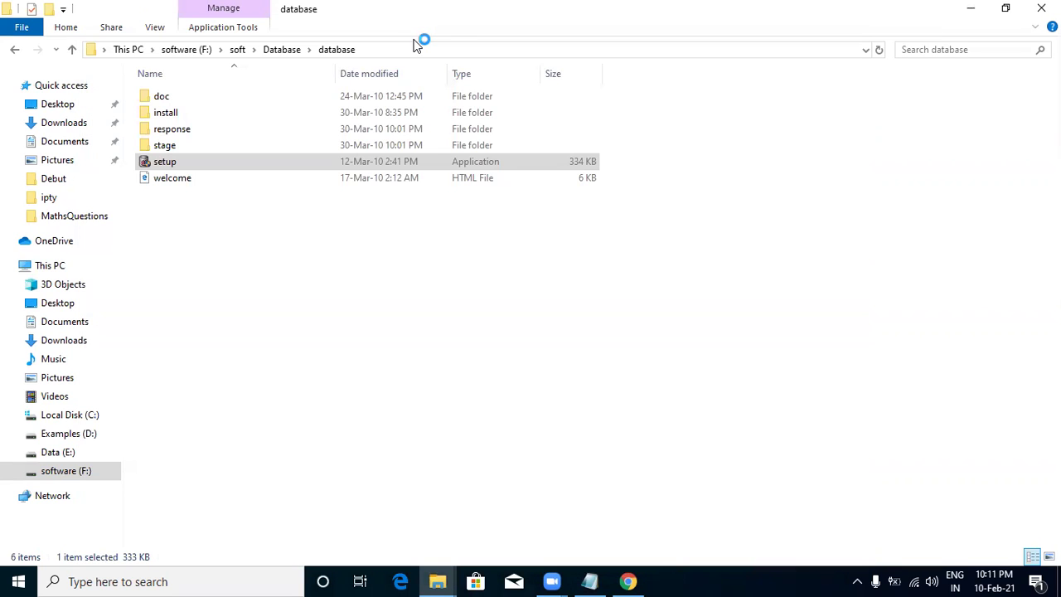
left_click(975, 10)
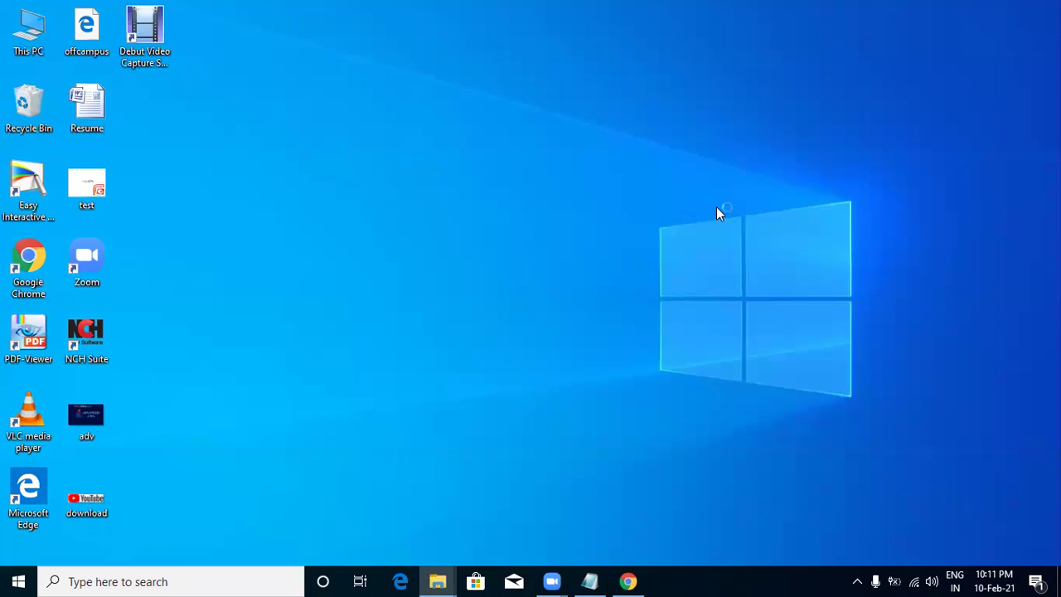
right_click(343, 307)
left_click(371, 353)
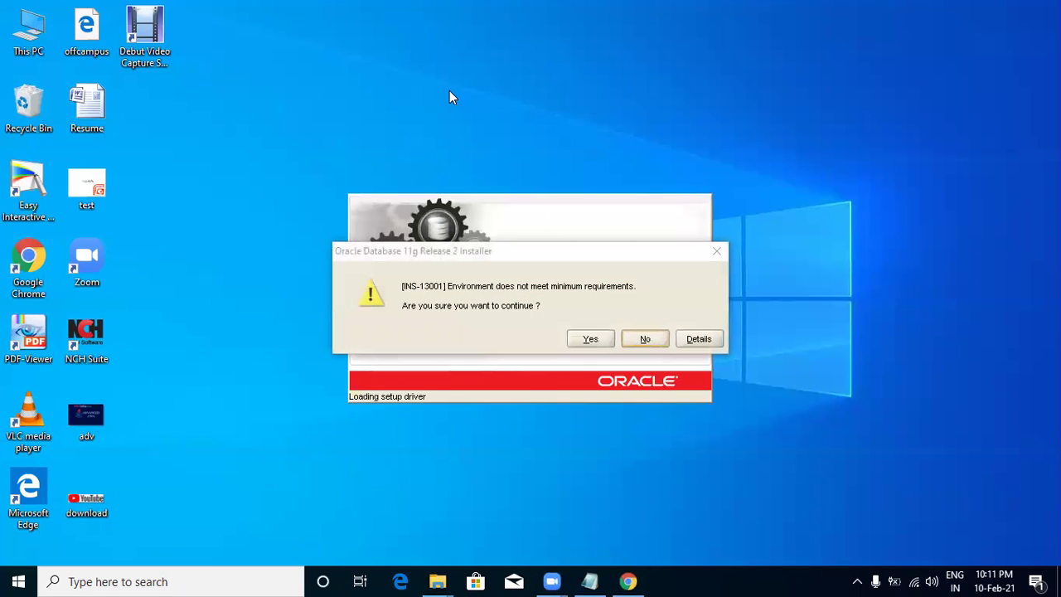
left_click(590, 340)
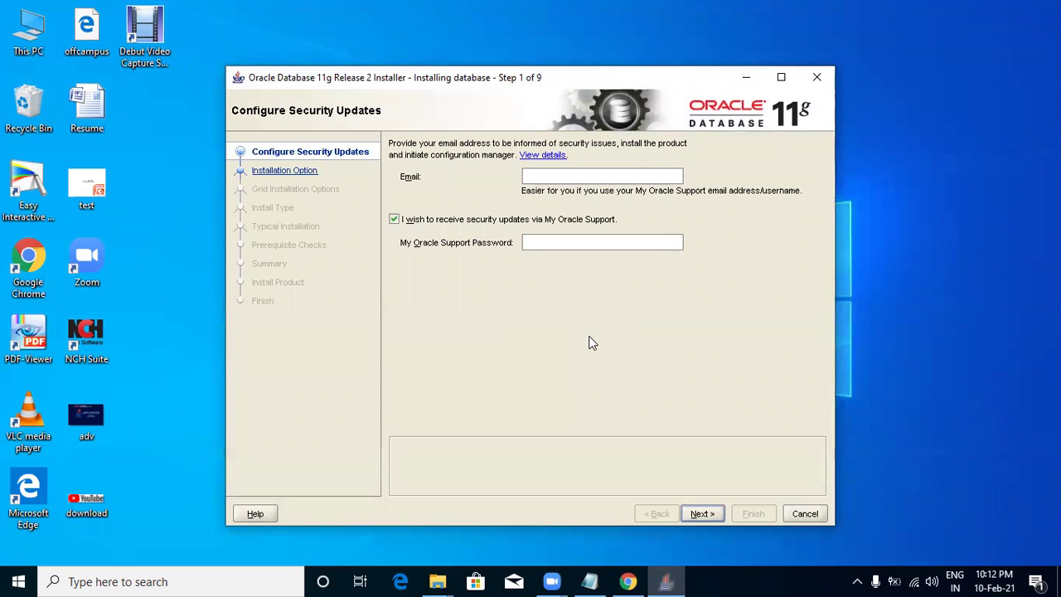
Untick security updates, enter the user's e-mail, and opt out of security-issue notifications.
left_click(493, 220)
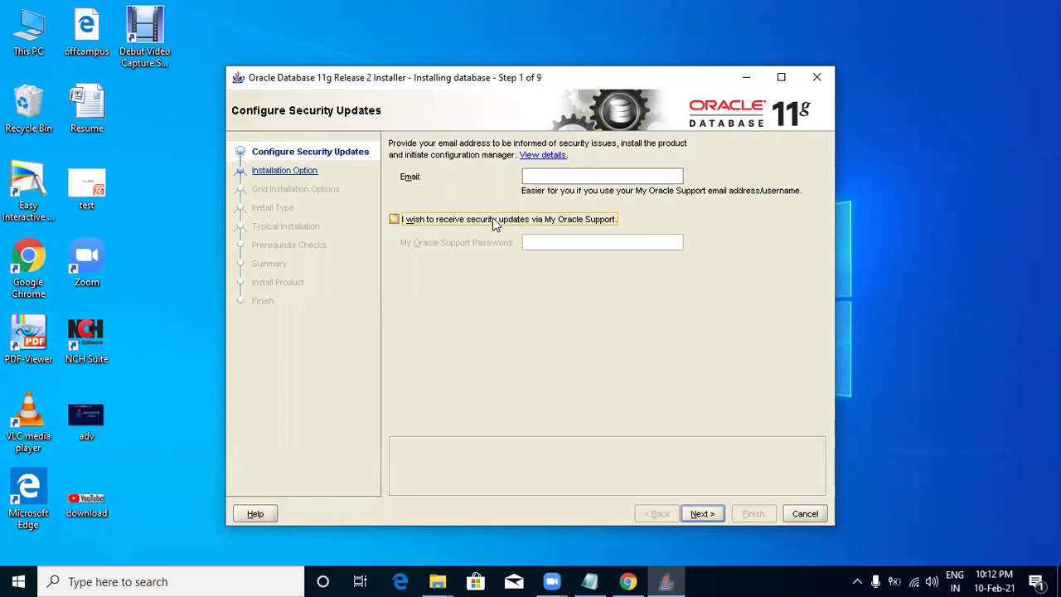
left_click(587, 176)
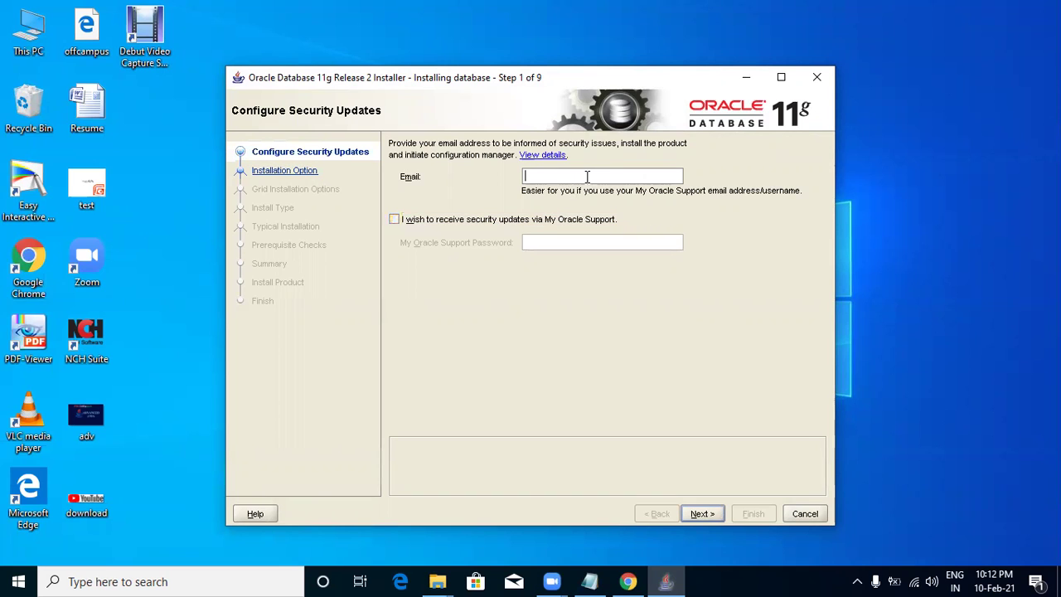
left_click(709, 513)
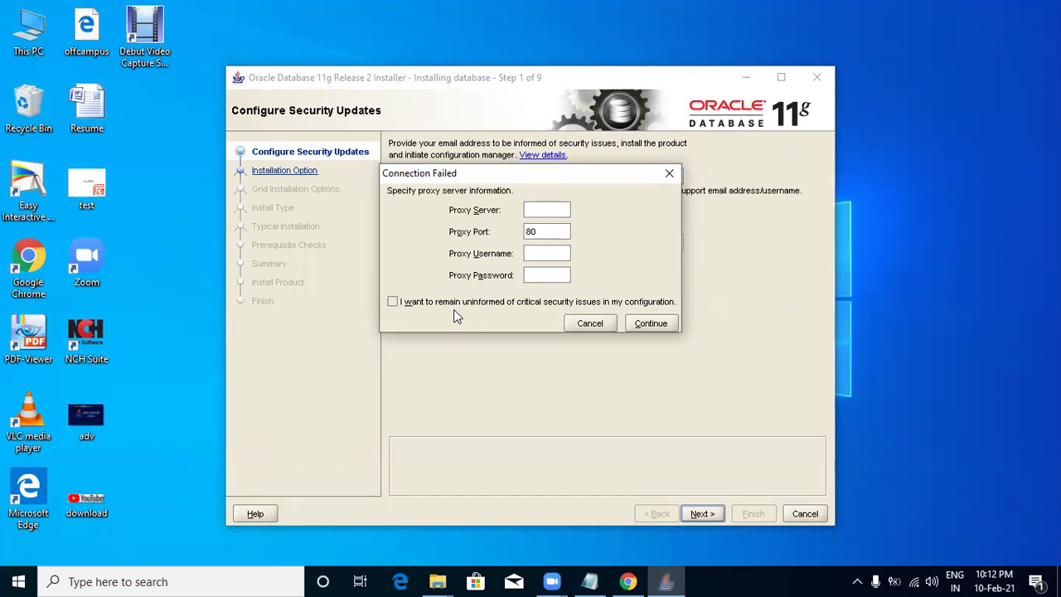
left_click(572, 307)
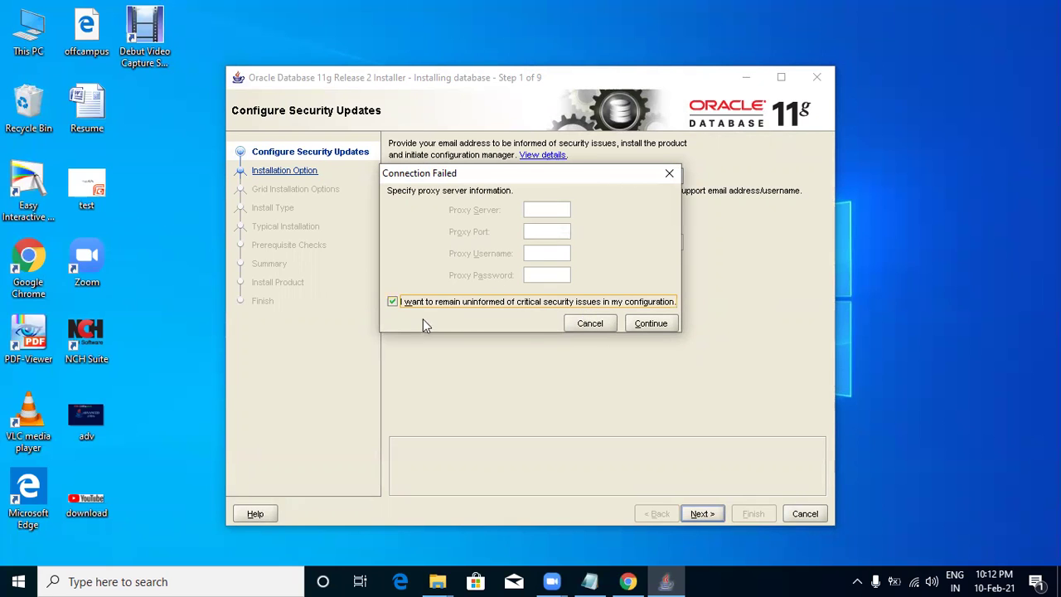
left_click(650, 323)
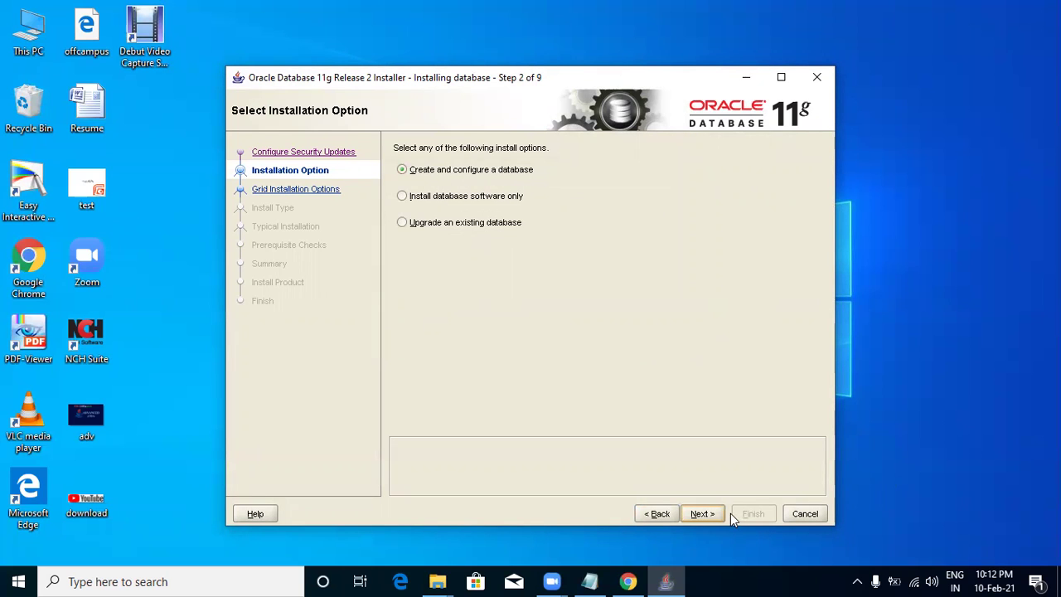
Accept 'Create and configure a database' and Desktop Class, moving on to Typical Install Configuration.
left_click(701, 515)
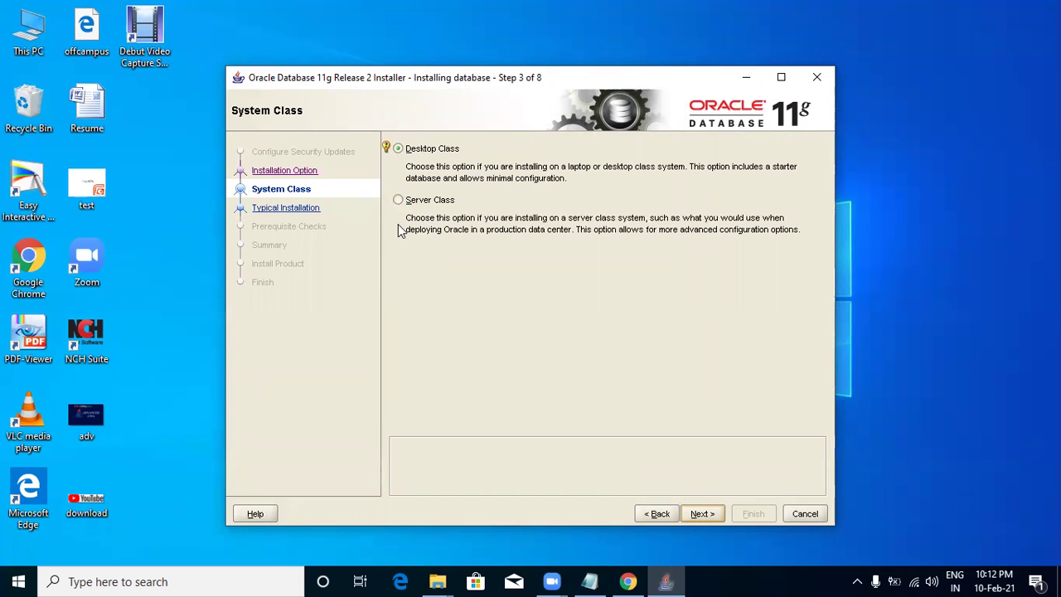
left_click(705, 517)
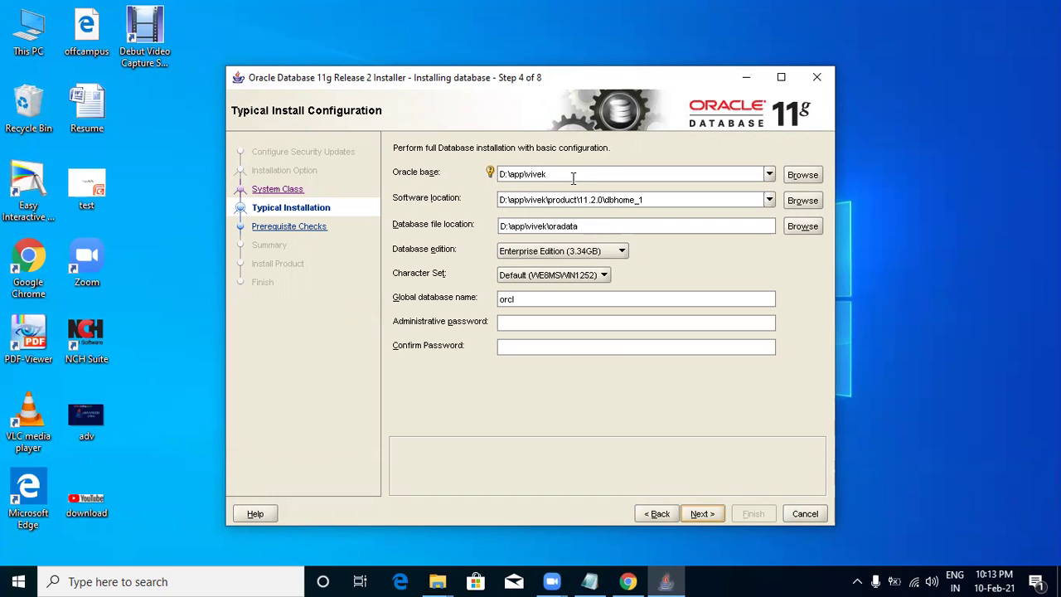
Check drives Data (E:), Examples (D:) and This PC free space, then minimize File Explorer.
mouse_move(437, 580)
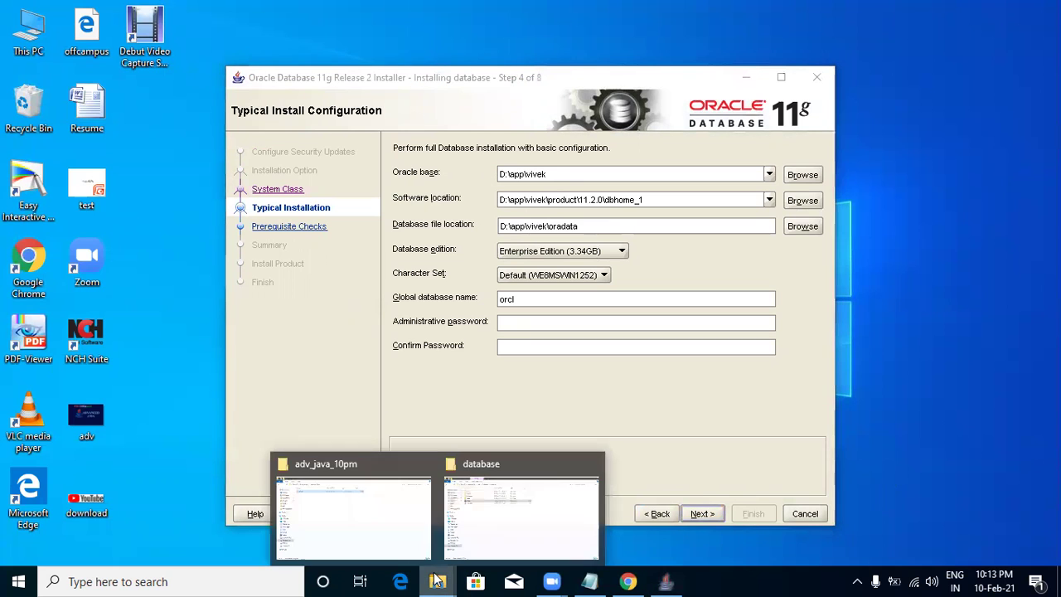
left_click(366, 513)
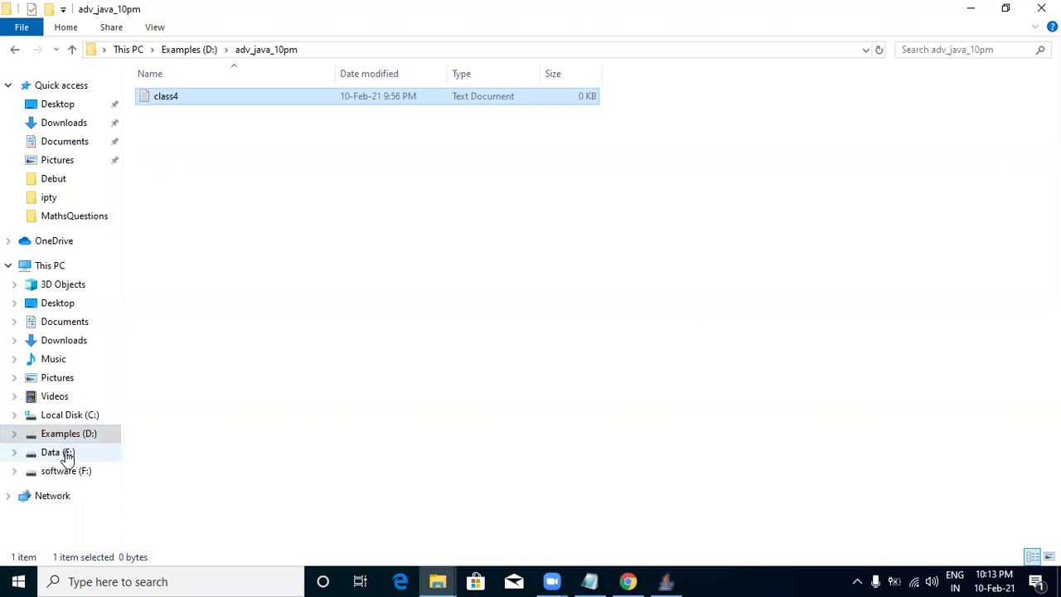
left_click(68, 455)
left_click(81, 435)
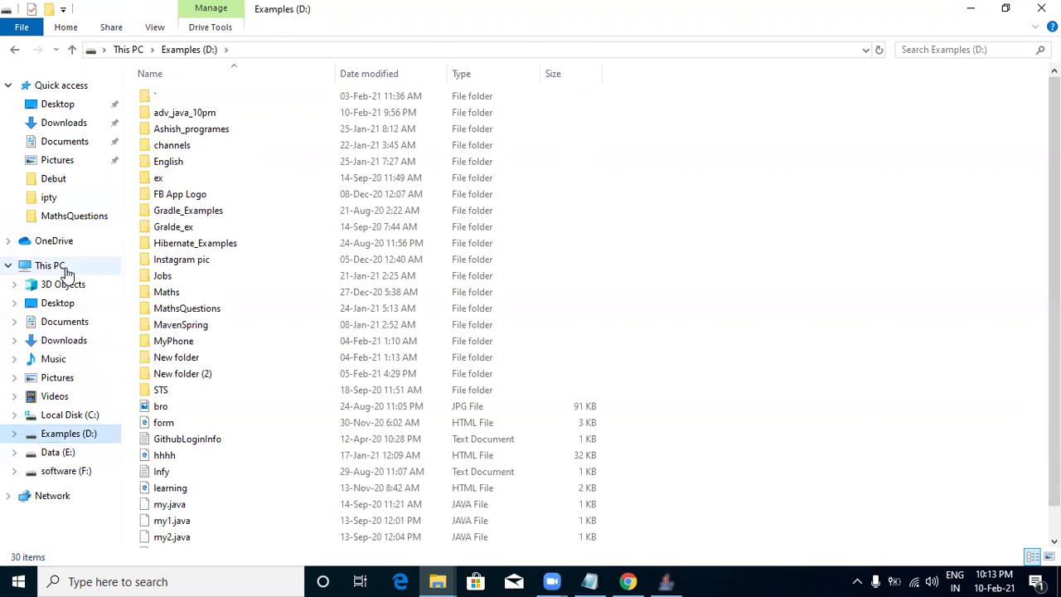
left_click(62, 267)
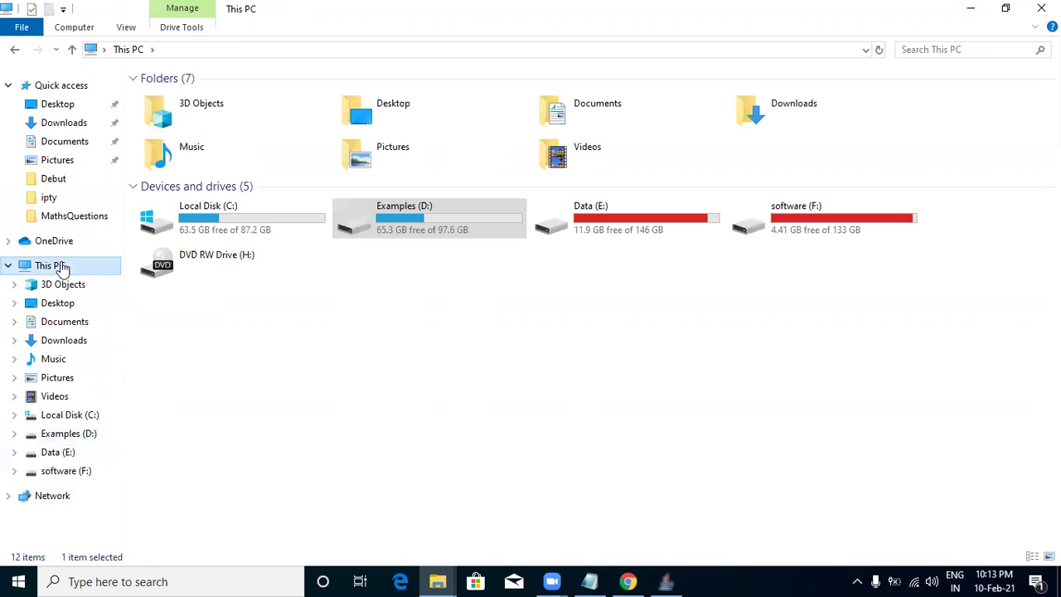
left_click(968, 9)
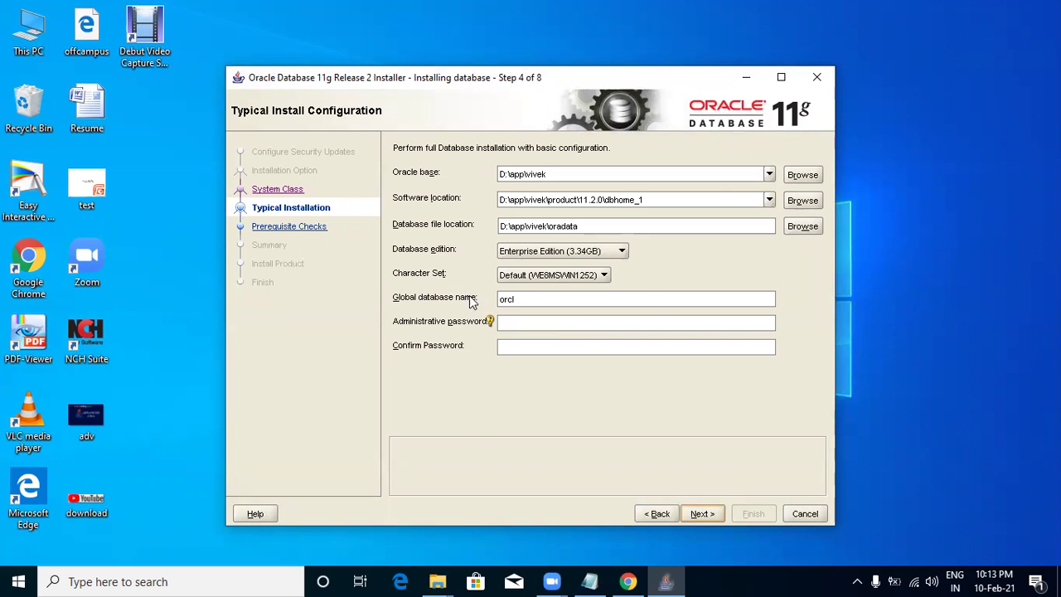
Open the folder browser for the Oracle base after checking its location options.
left_click(769, 227)
left_click(769, 174)
left_click(769, 174)
left_click(792, 174)
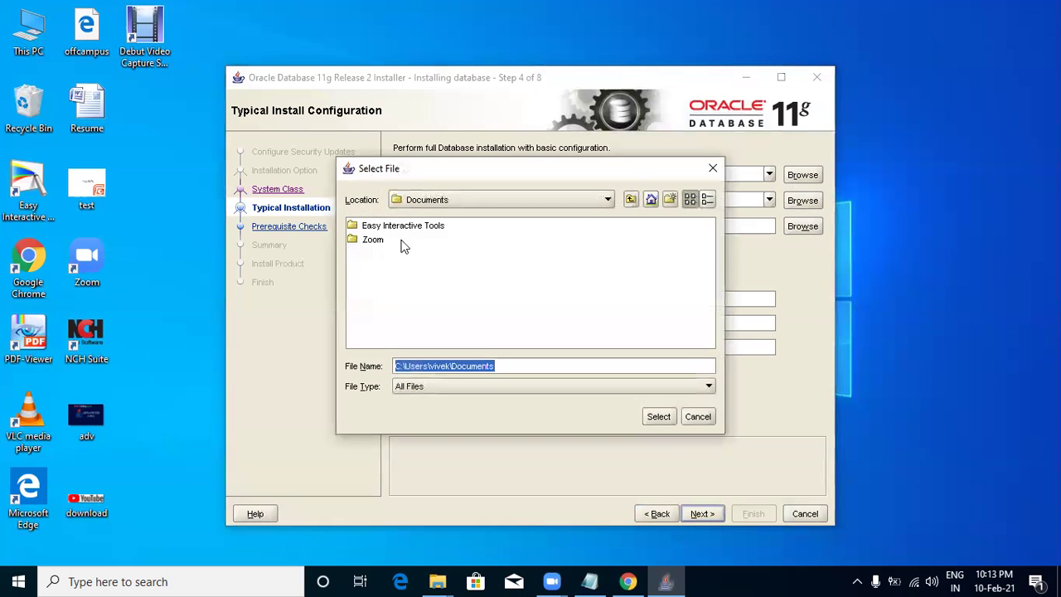
left_click(607, 201)
left_click(607, 200)
left_click(607, 200)
left_click(608, 201)
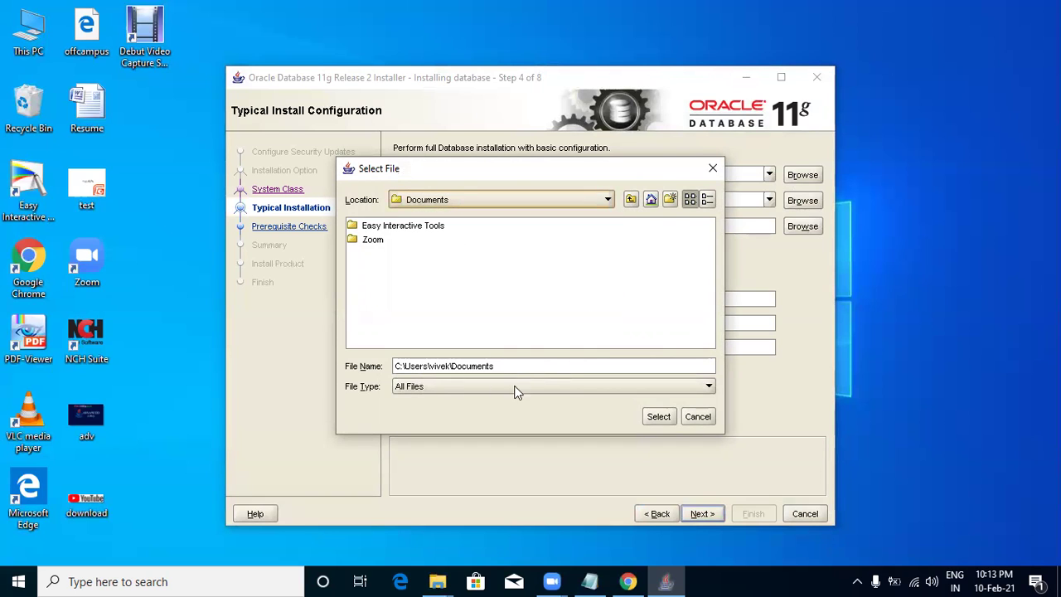
left_click(588, 390)
left_click(588, 390)
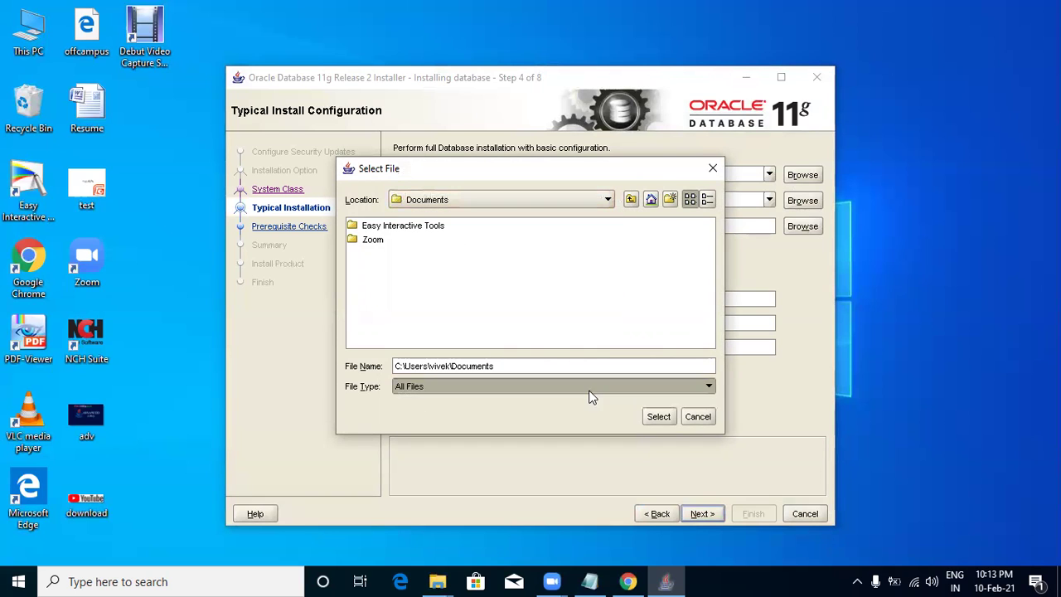
Navigate through This PC to Data (E:) and select E:\ as the Oracle base.
left_click(630, 200)
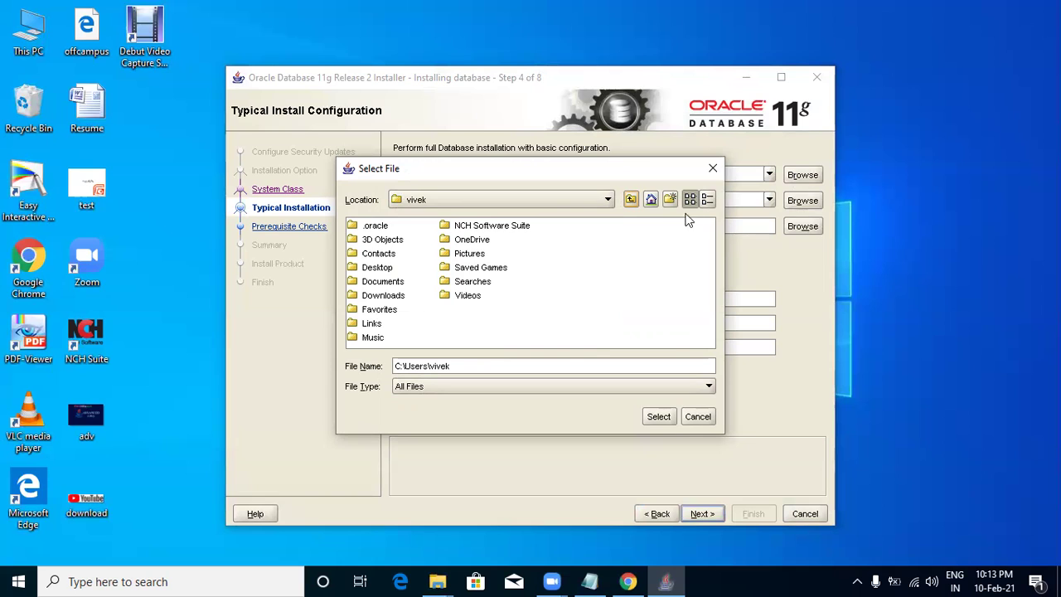
left_click(650, 200)
double_click(374, 225)
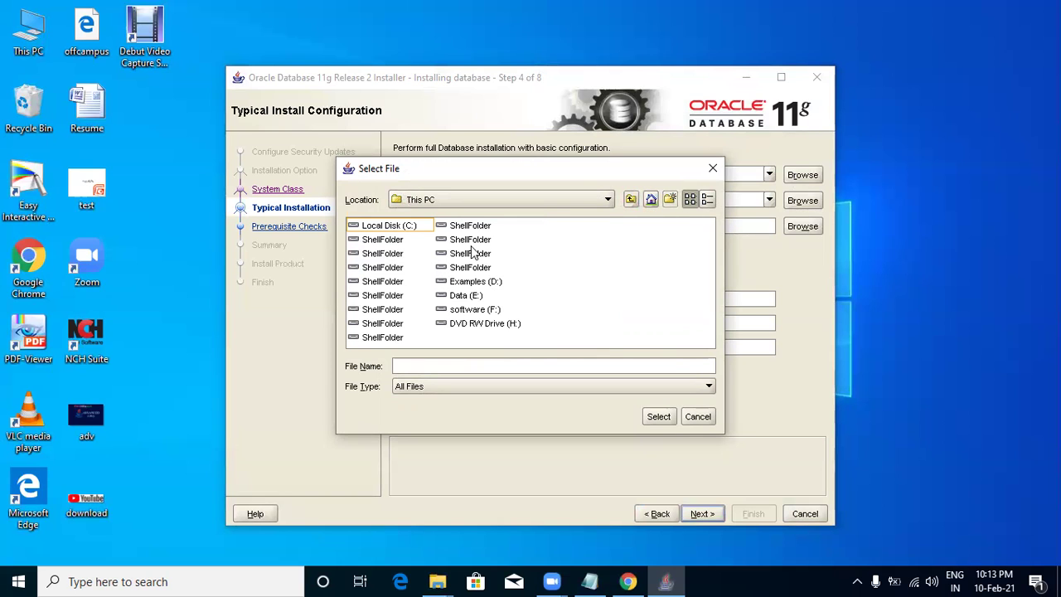
double_click(466, 295)
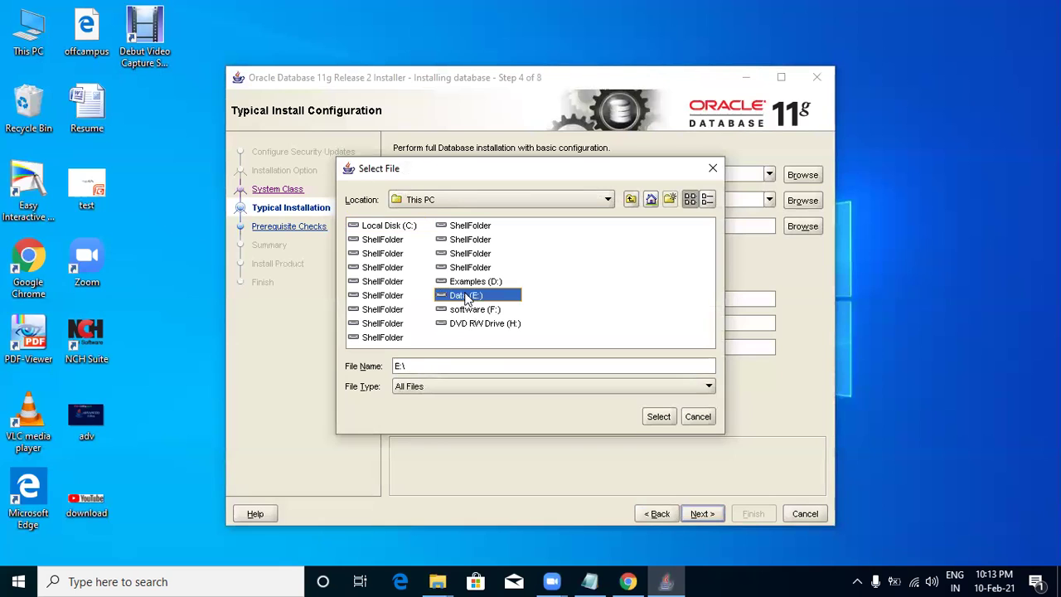
left_click(656, 415)
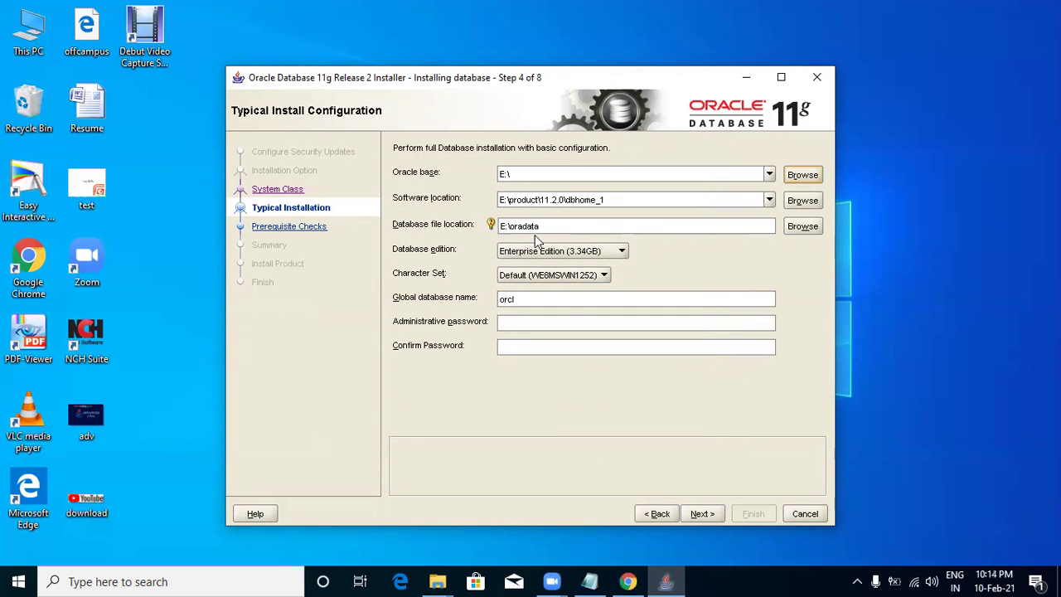
Change the Oracle base path to E:\app, leaving the global database name orcl.
left_click(524, 174)
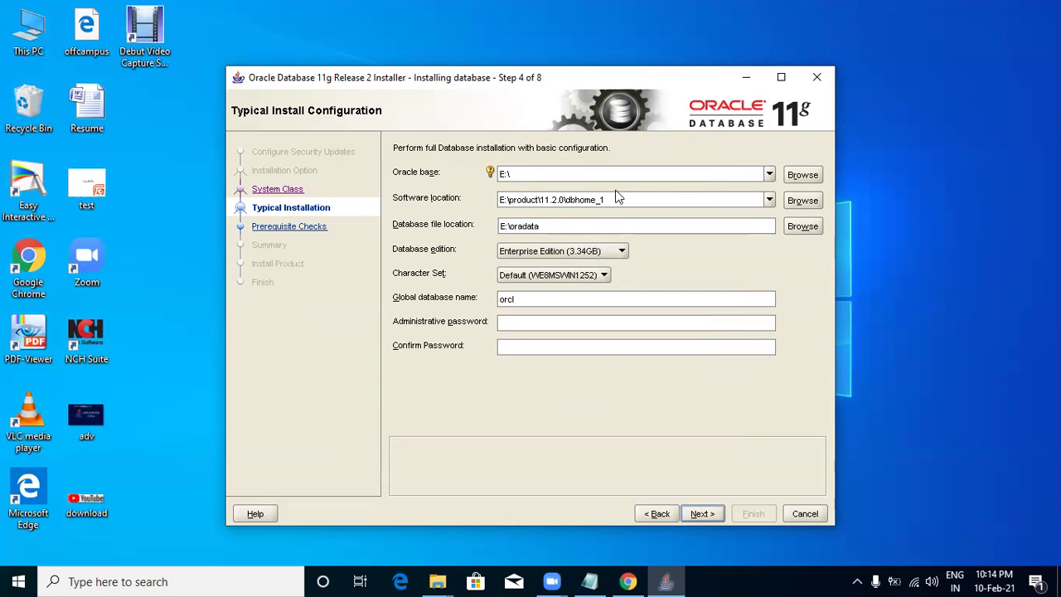
type("app")
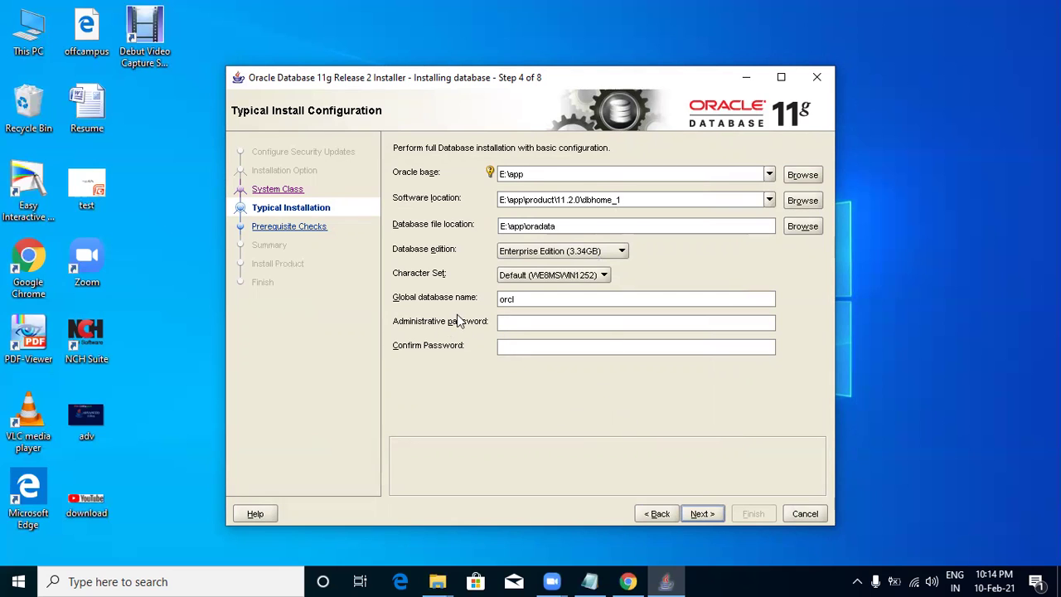
double_click(522, 300)
left_click(530, 299)
Enter and confirm the administrative password, then proceed to the installation.
left_click(521, 323)
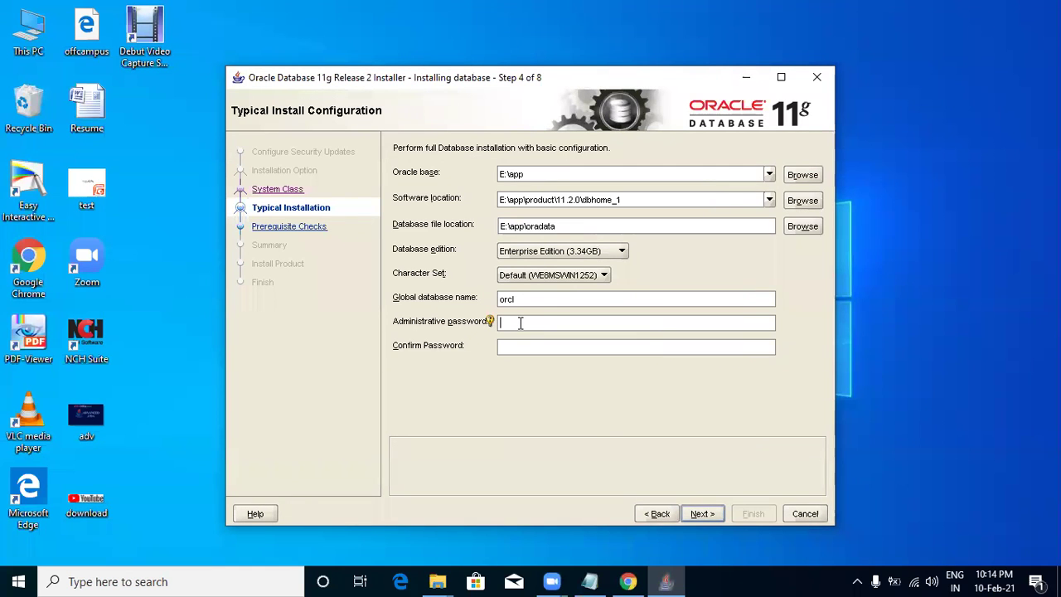
type("123")
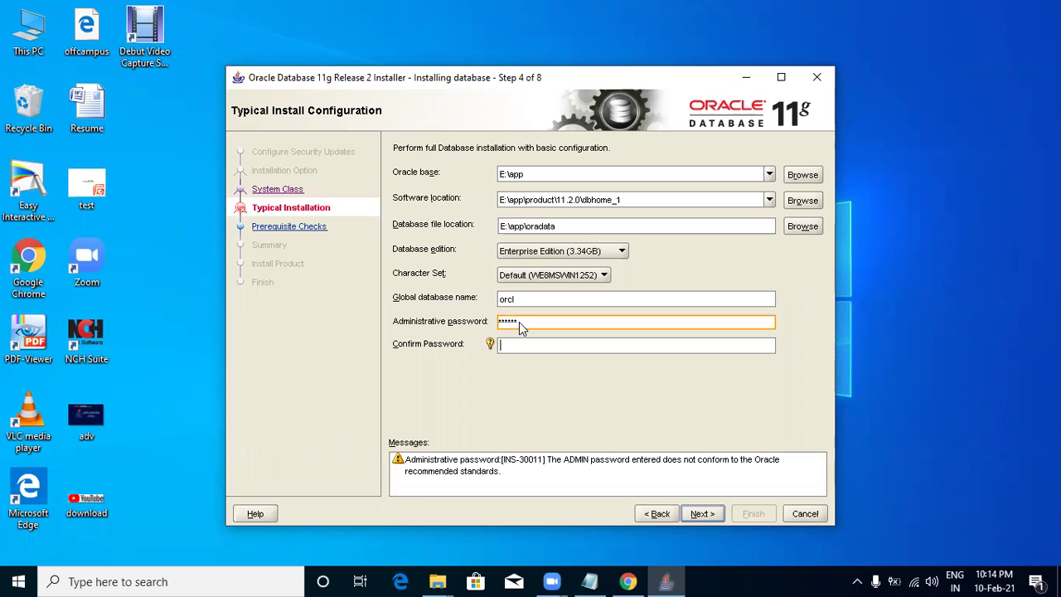
key("Tab")
type("123456")
left_click(700, 515)
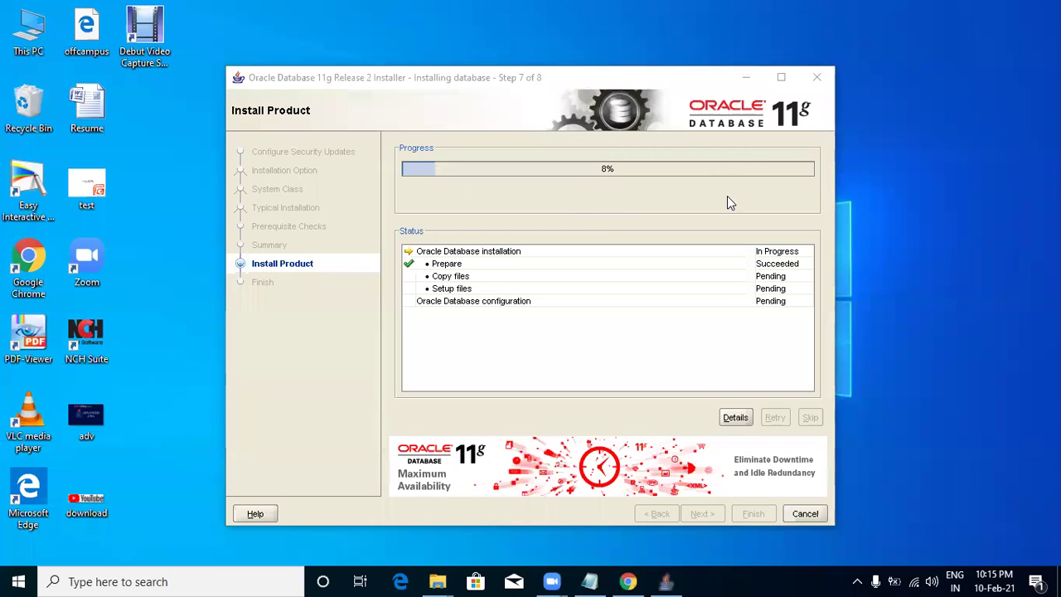
Wait while files extract into E:\app\product\11.2.0\dbhome_1, refreshing the desktop meanwhile.
right_click(929, 126)
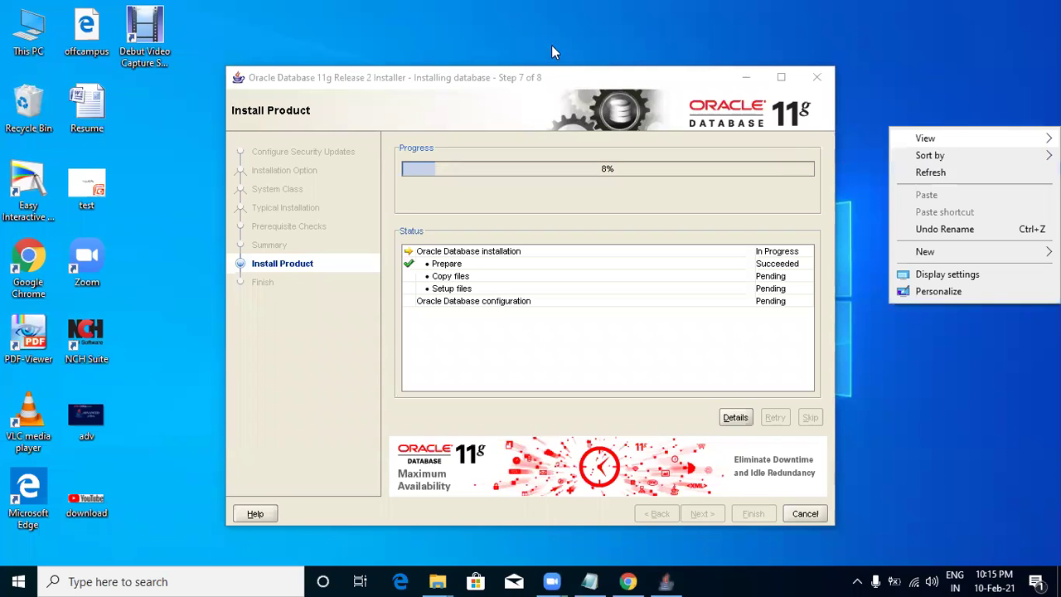
left_click(552, 44)
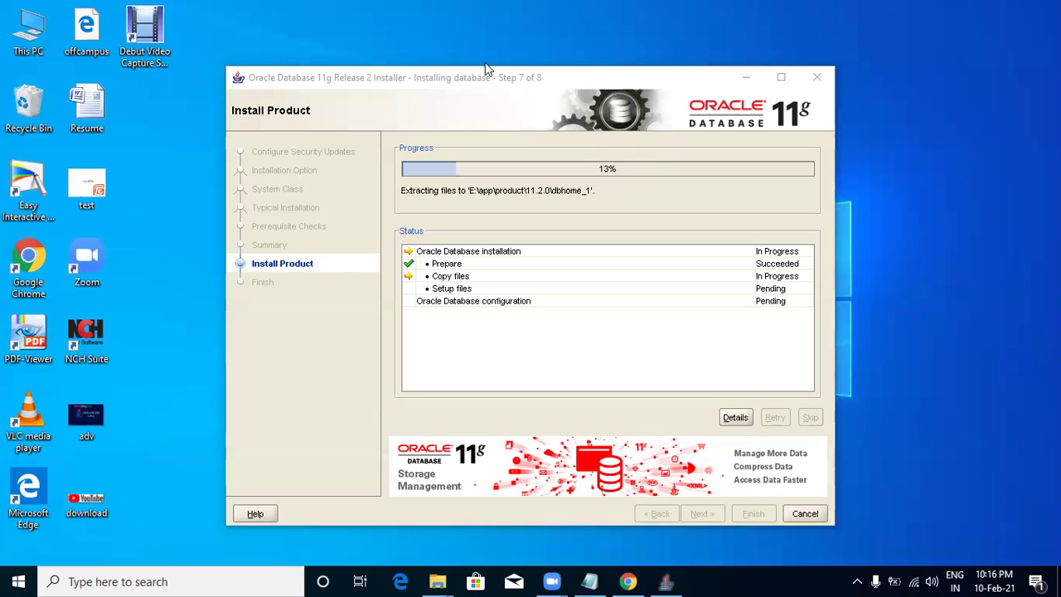
right_click(919, 123)
left_click(933, 171)
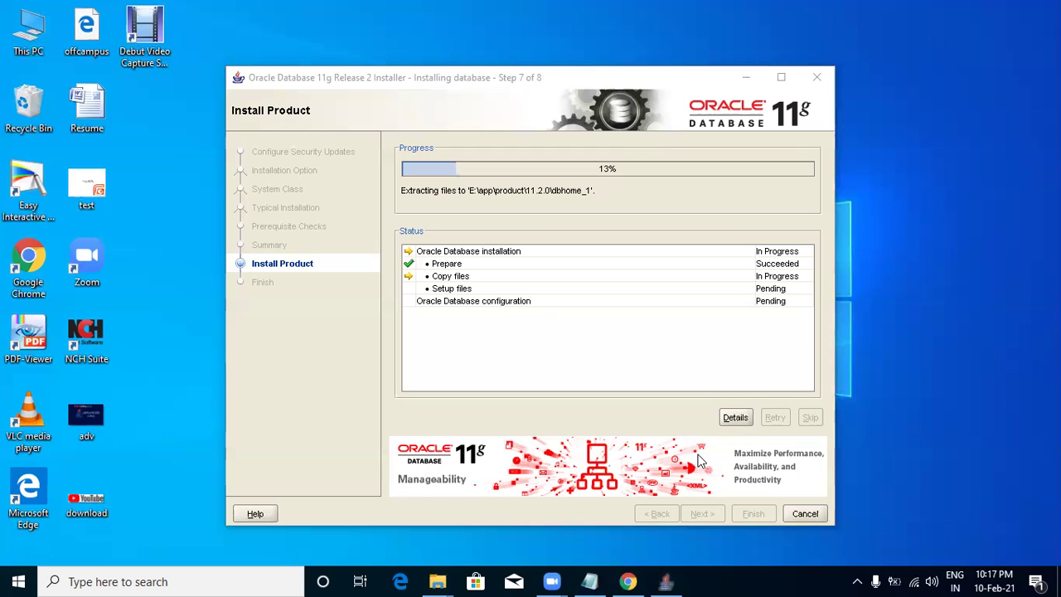
left_click(589, 581)
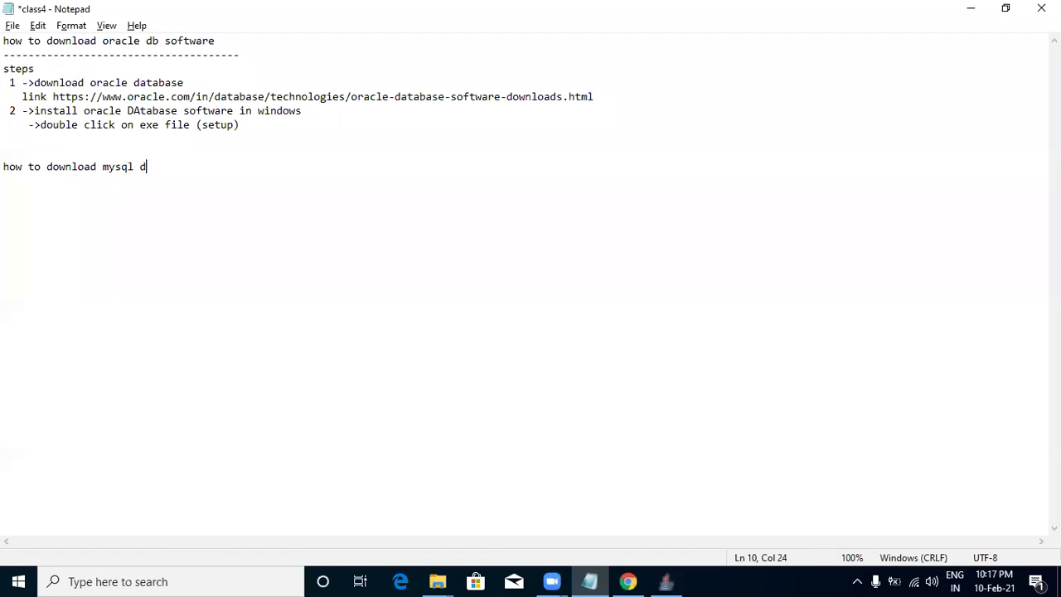
Add the MySQL step '1 > download mysql databse' to the notes and return to Chrome.
type("b")
type("soft")
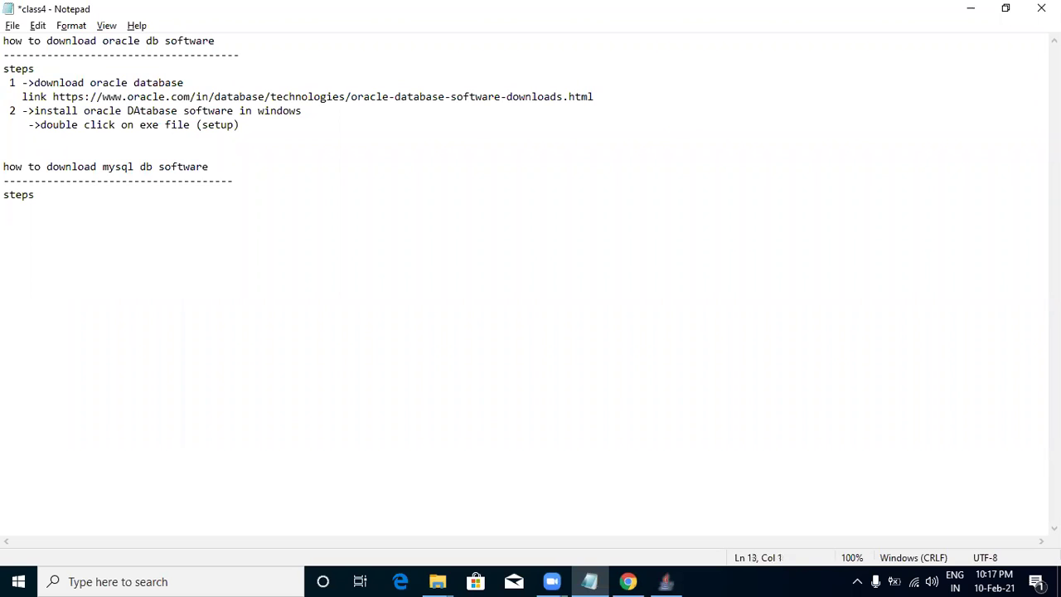
type("1 > download mysql databse")
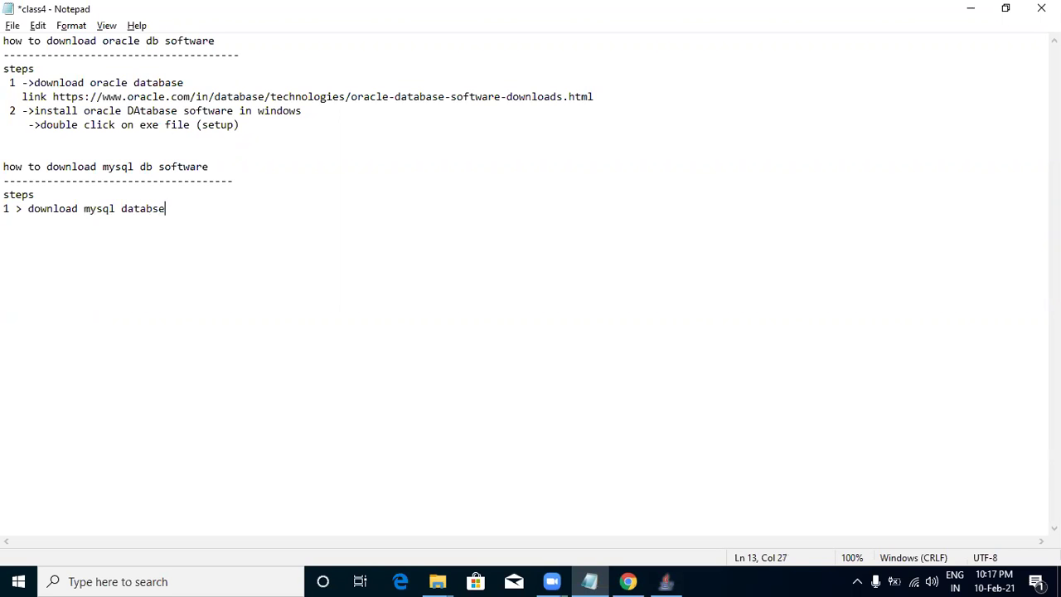
key("Return")
key("alt+Tab")
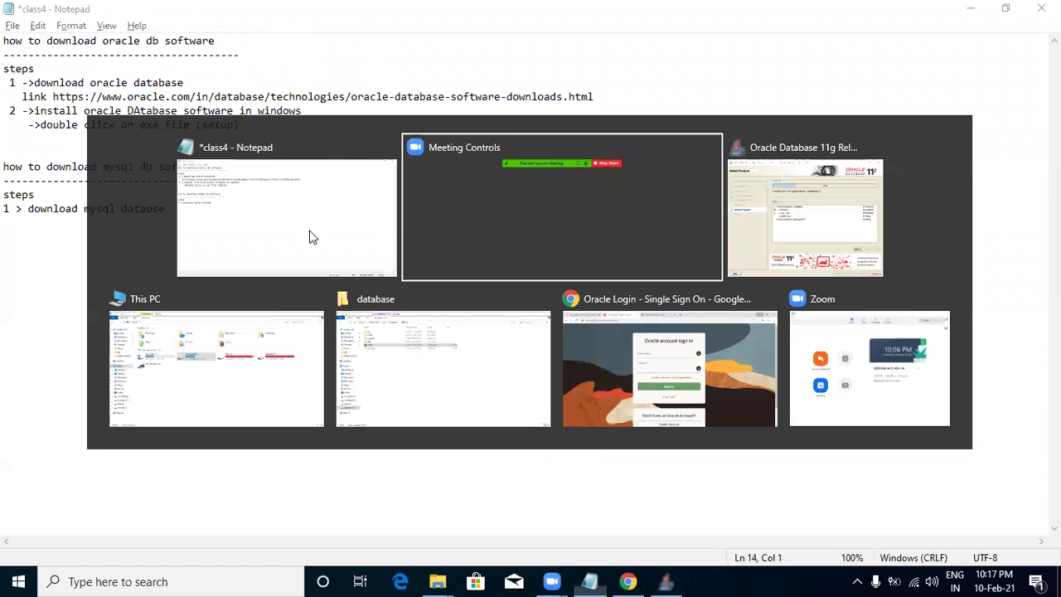
key("Tab")
key("Tab")
key("Tab")
key("Tab")
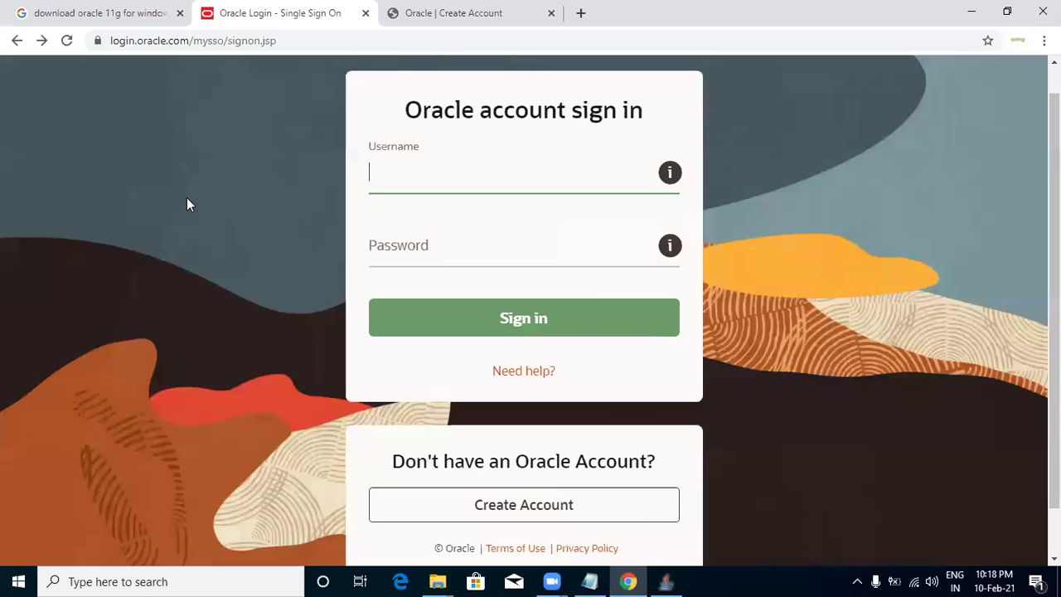
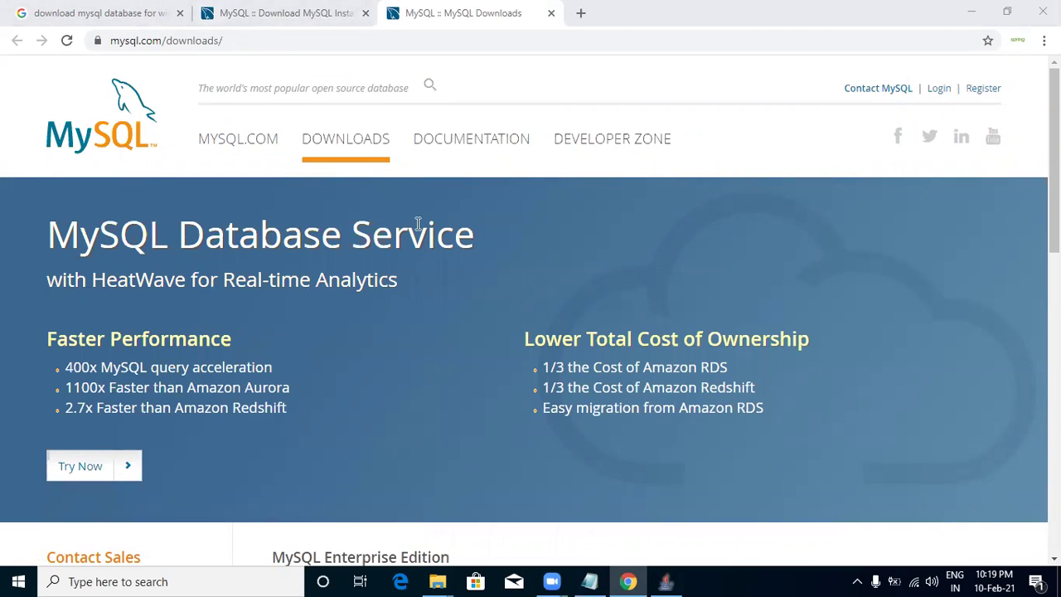
Check the installer's 33% extraction progress and minimize Chrome and the notes window.
left_click(667, 580)
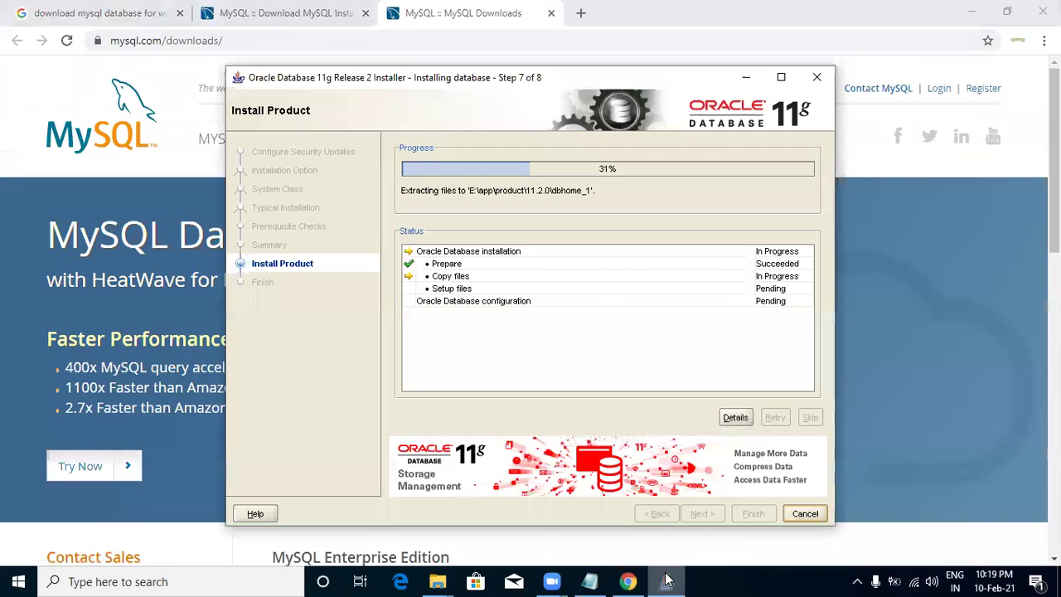
left_click(67, 197)
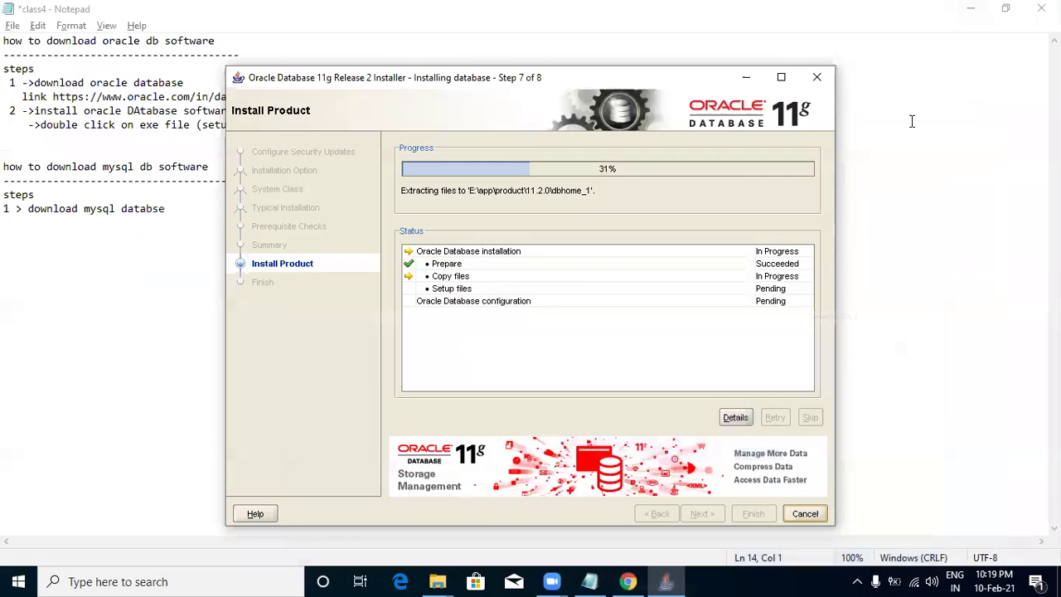
left_click(971, 12)
left_click(915, 116)
left_click(970, 12)
Refresh the desktop four times, then minimize the installer and return to the MySQL page.
right_click(929, 149)
left_click(930, 194)
right_click(933, 172)
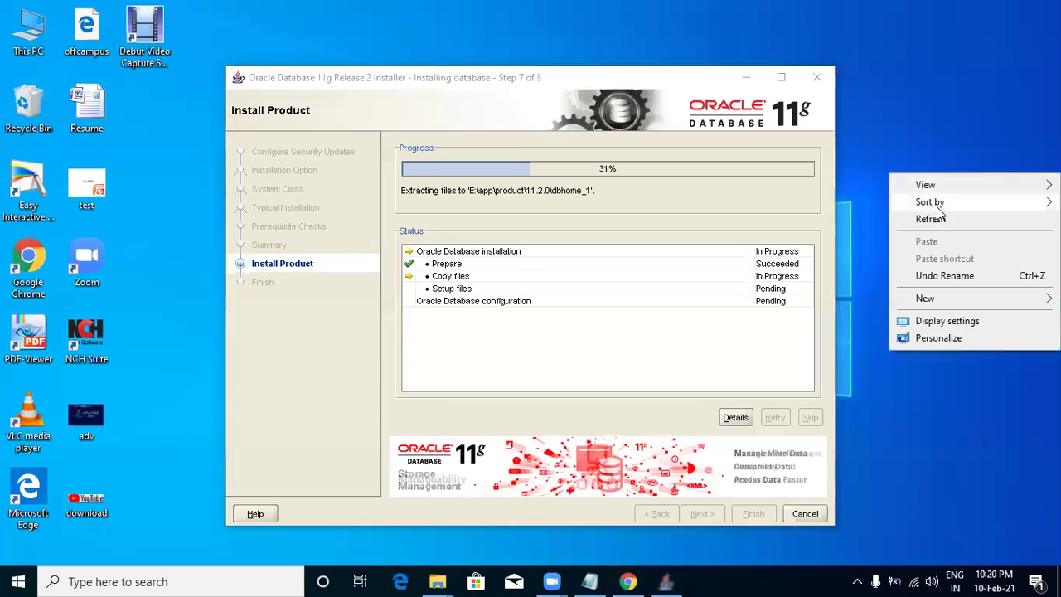
left_click(937, 221)
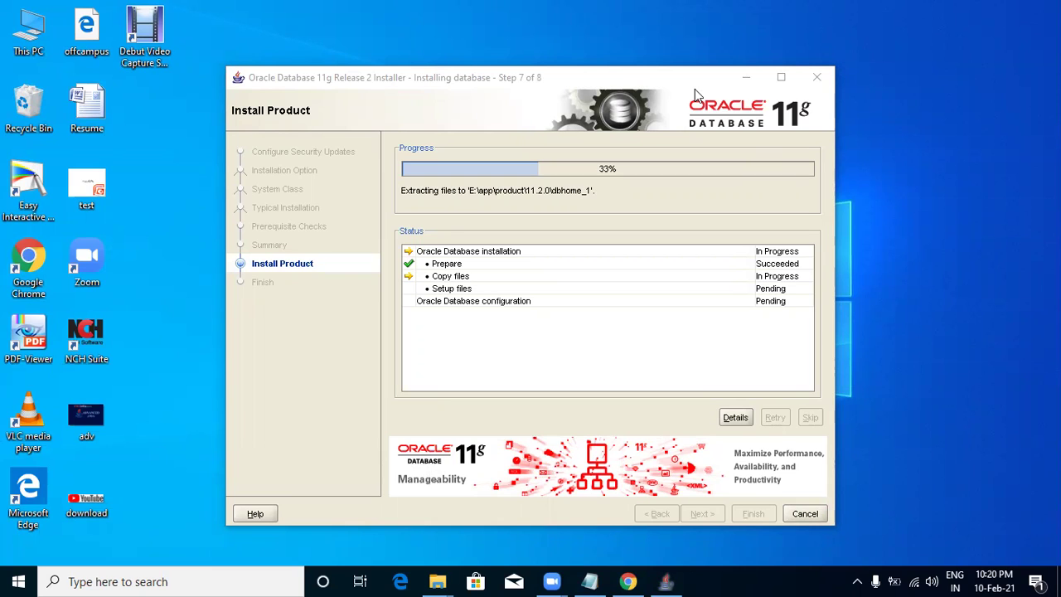
right_click(942, 387)
left_click(935, 439)
right_click(887, 192)
left_click(923, 240)
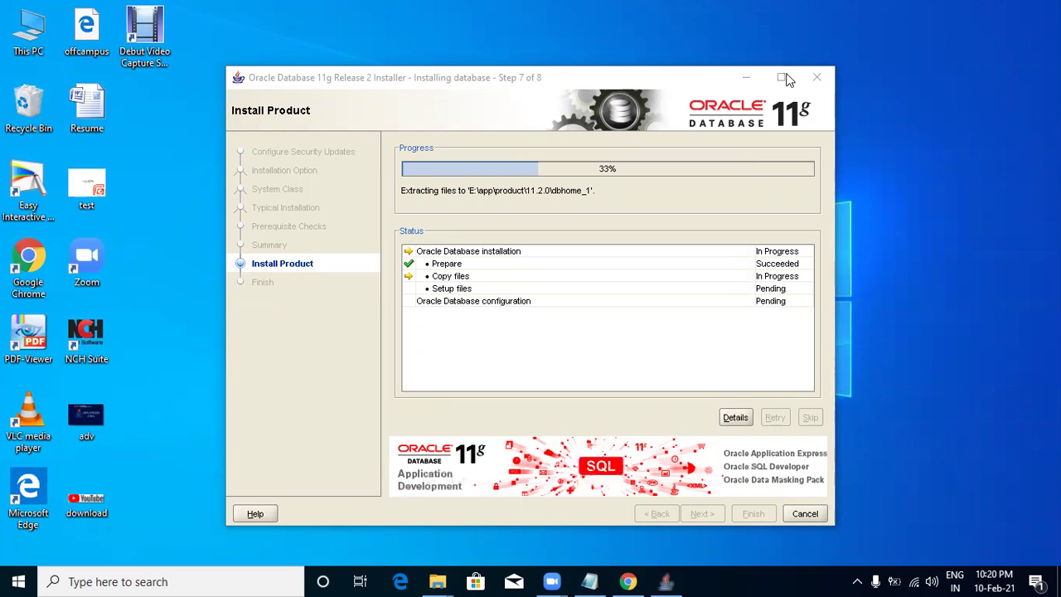
left_click(746, 77)
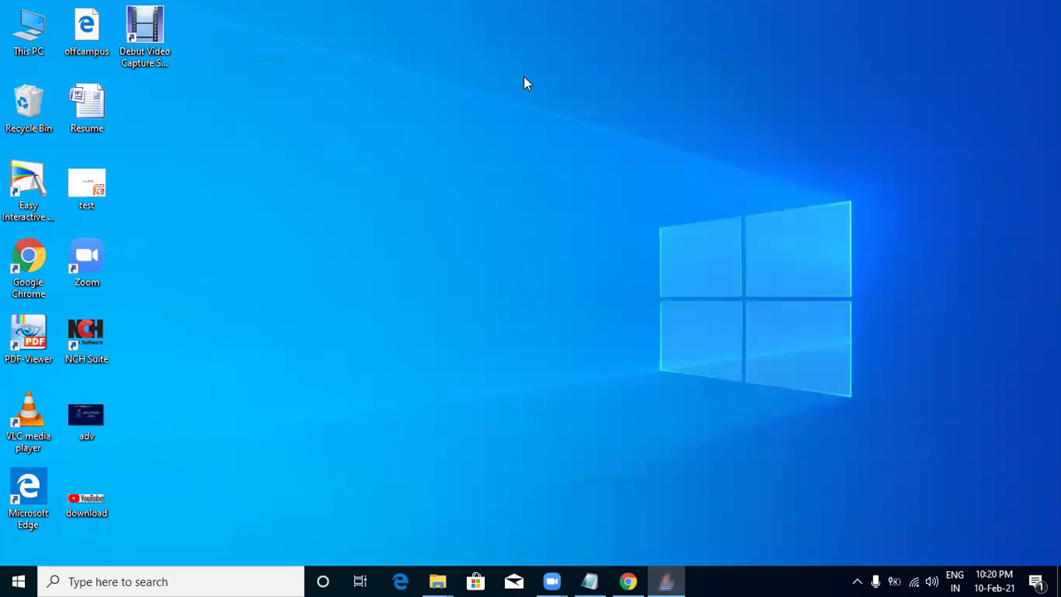
left_click(627, 581)
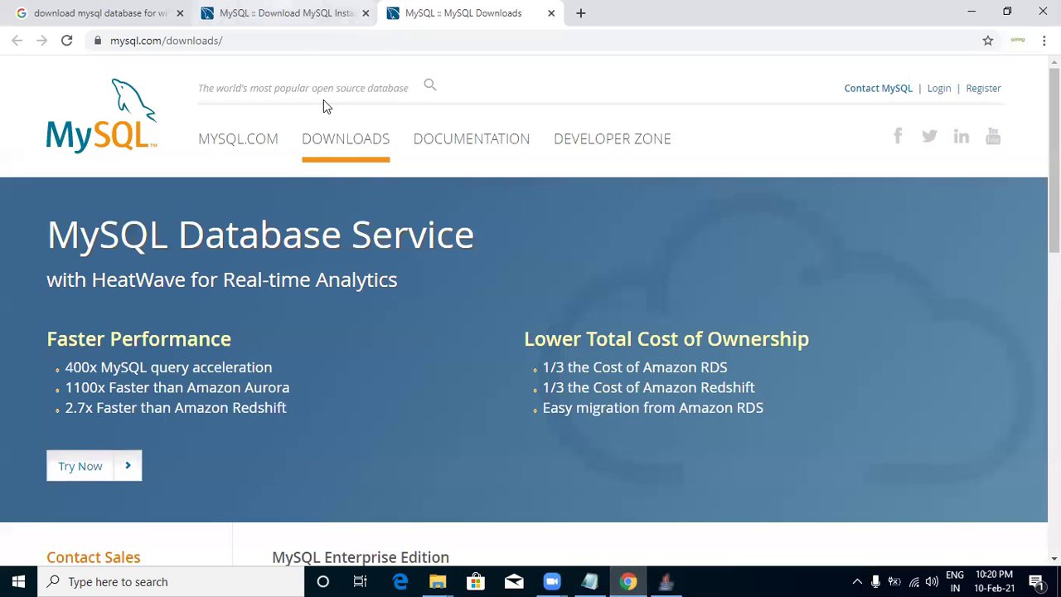
Compare the 2.4M web installer with the 422.4M full MSI and download the full MySQL Installer 8.0.23.
left_click(282, 13)
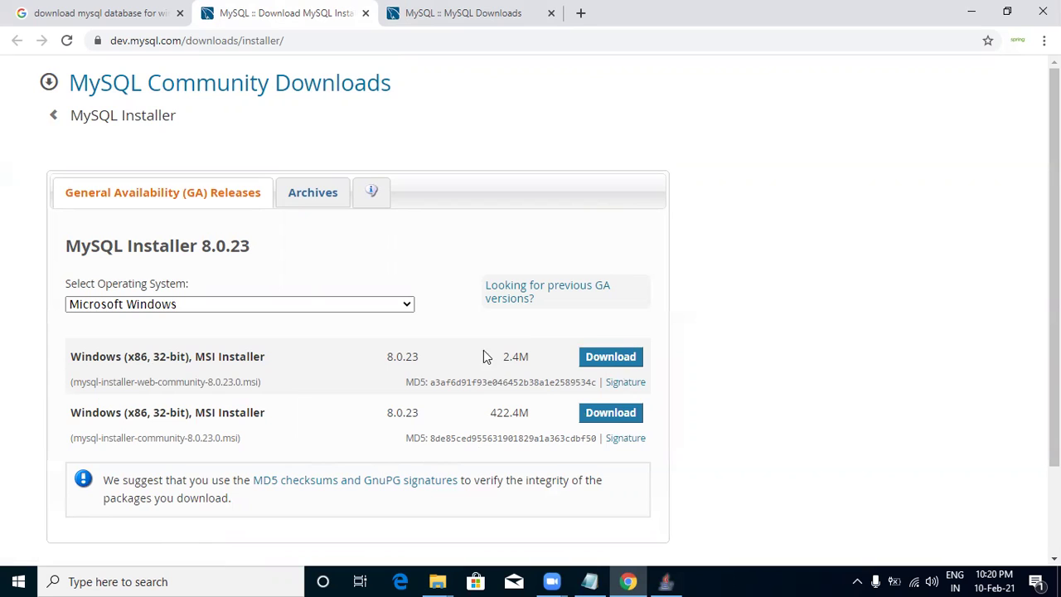
left_click_drag(487, 357, 540, 355)
left_click(543, 350)
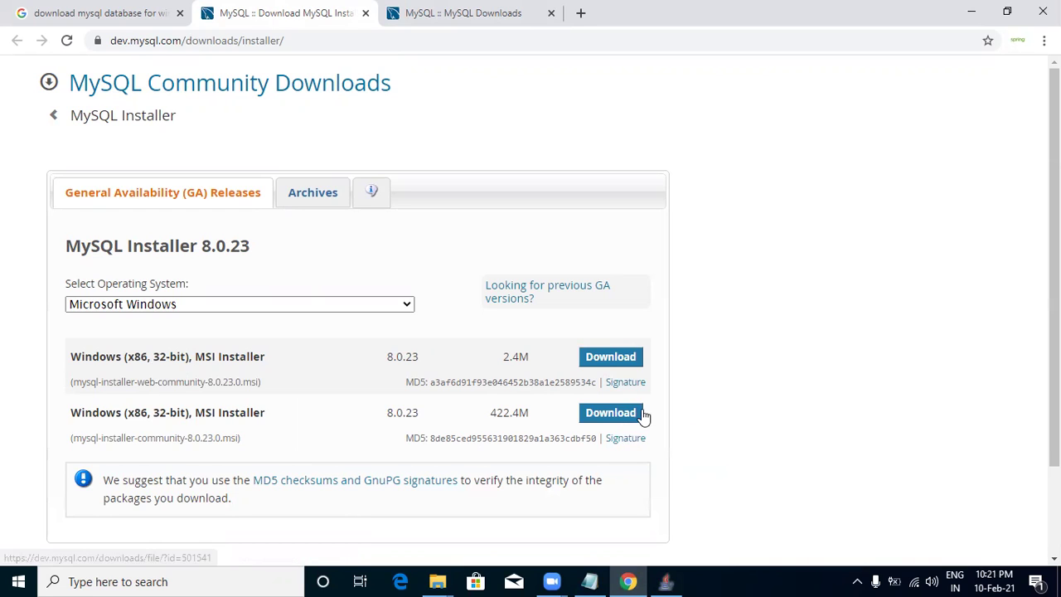
left_click_drag(72, 412, 730, 425)
left_click(730, 425)
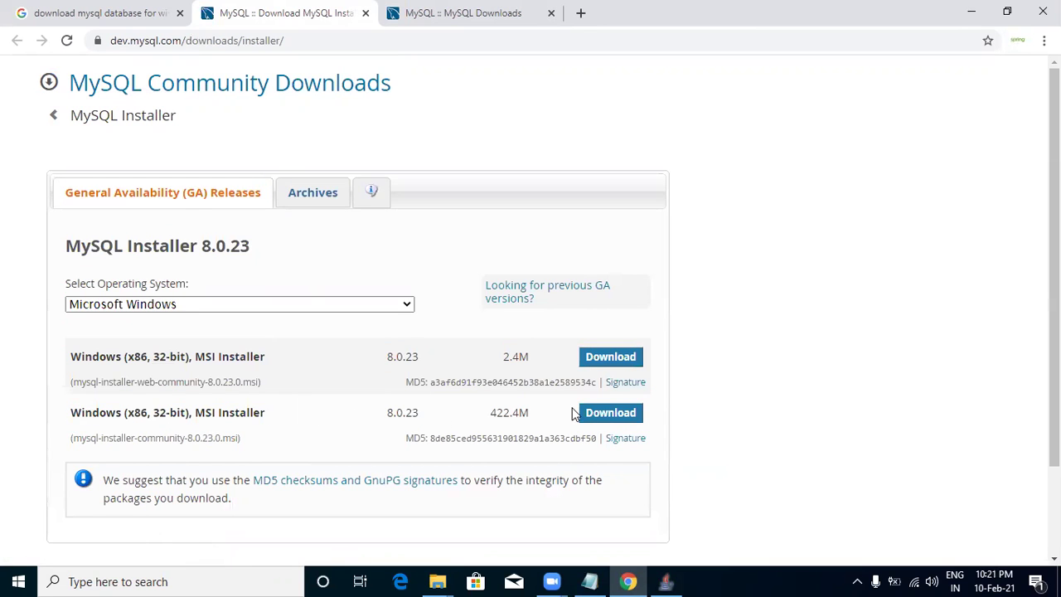
left_click(615, 421)
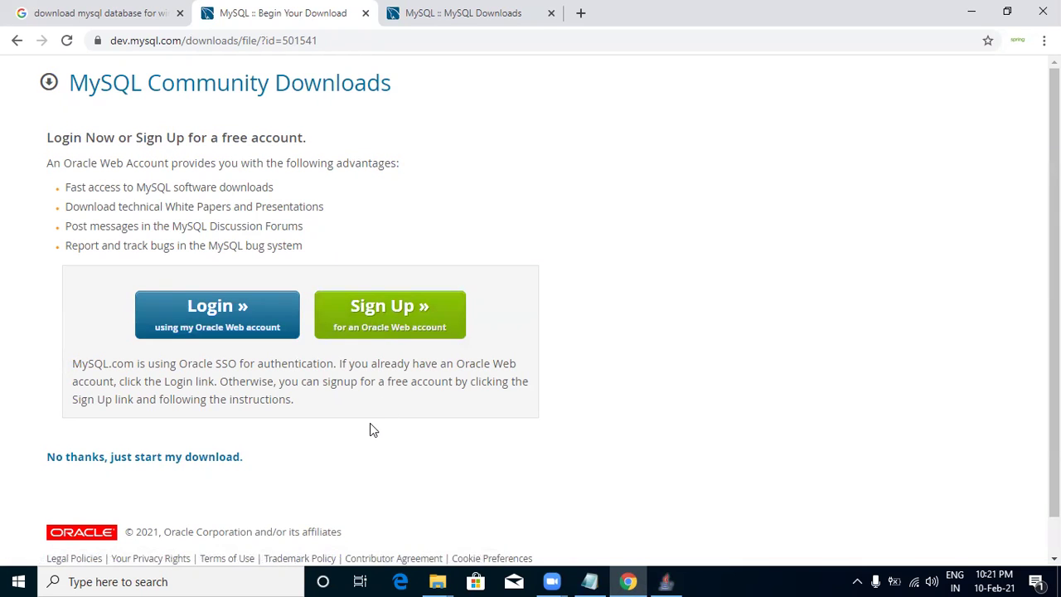
Start the mysql-installer .msi download without logging in, pause and cancel it, and copy the page address.
left_click(116, 469)
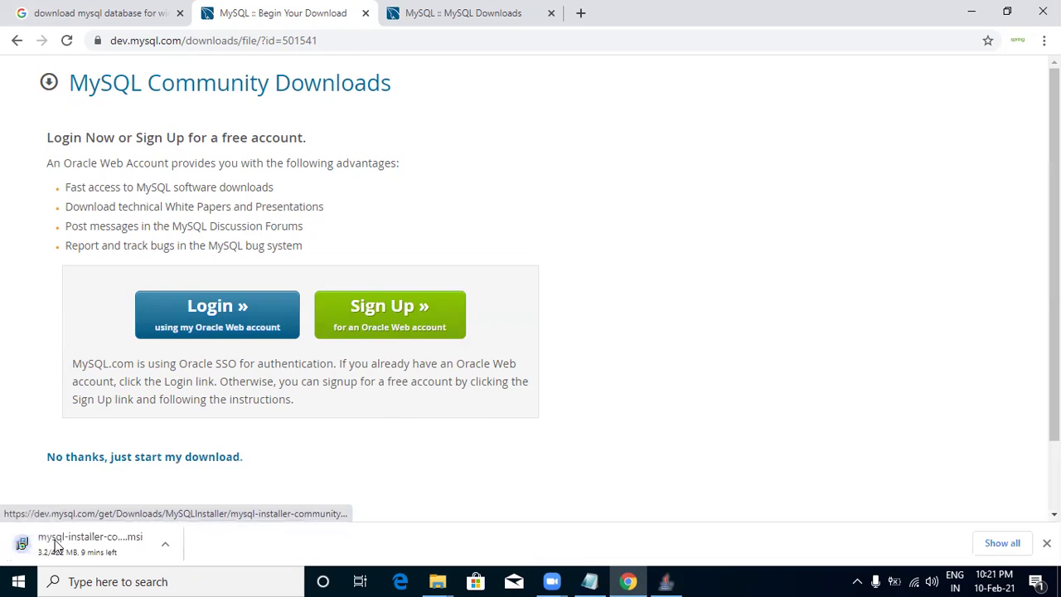
left_click(168, 551)
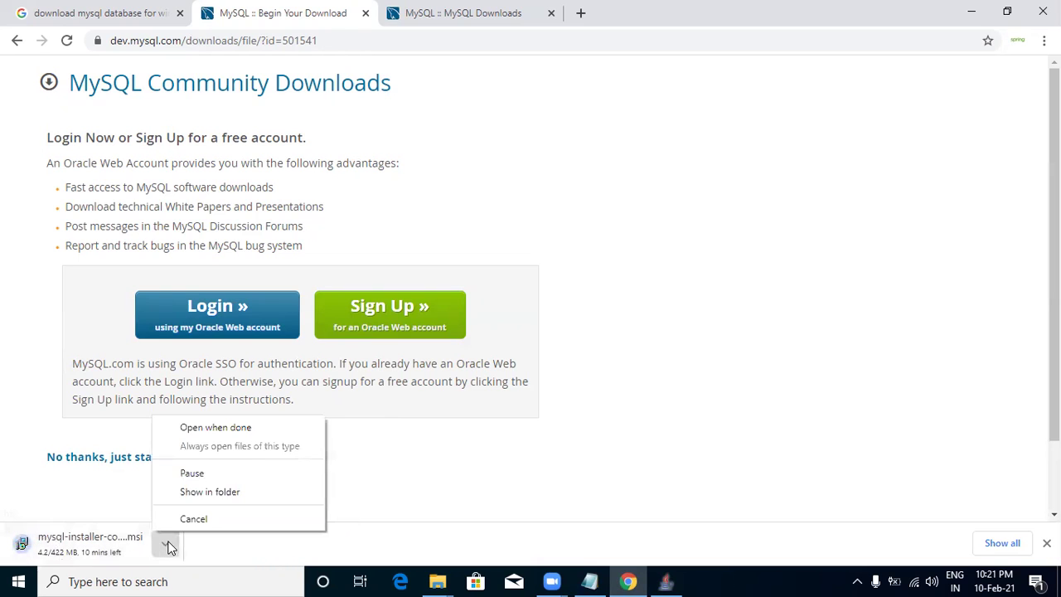
left_click(188, 476)
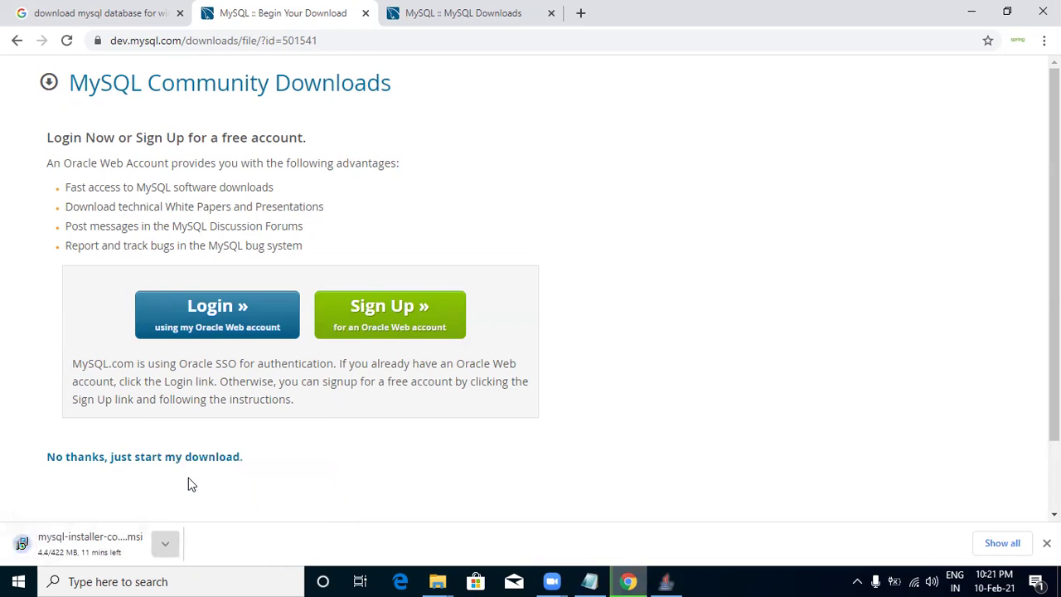
left_click(165, 544)
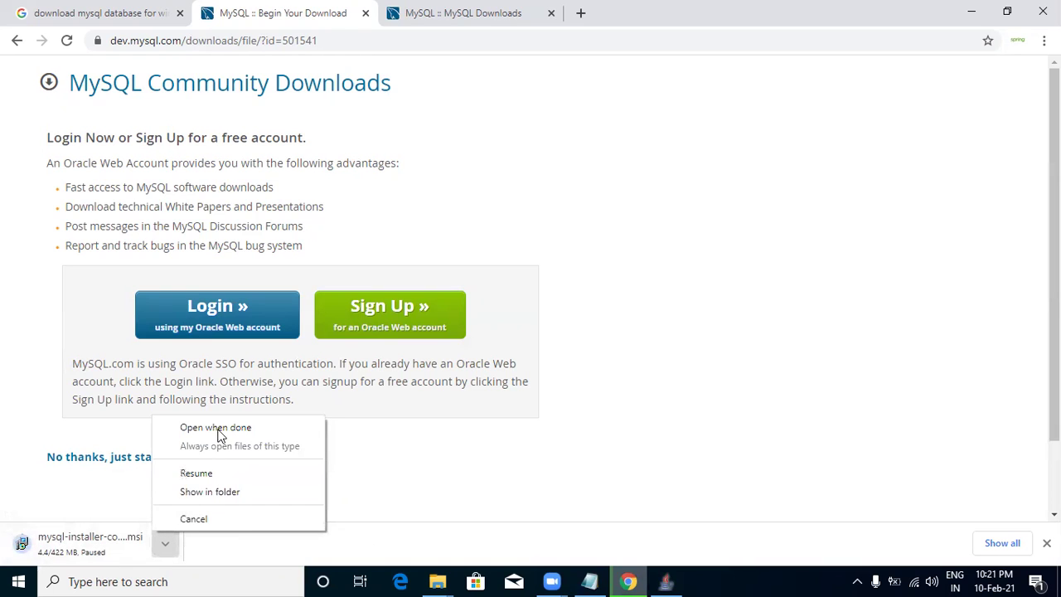
left_click(199, 519)
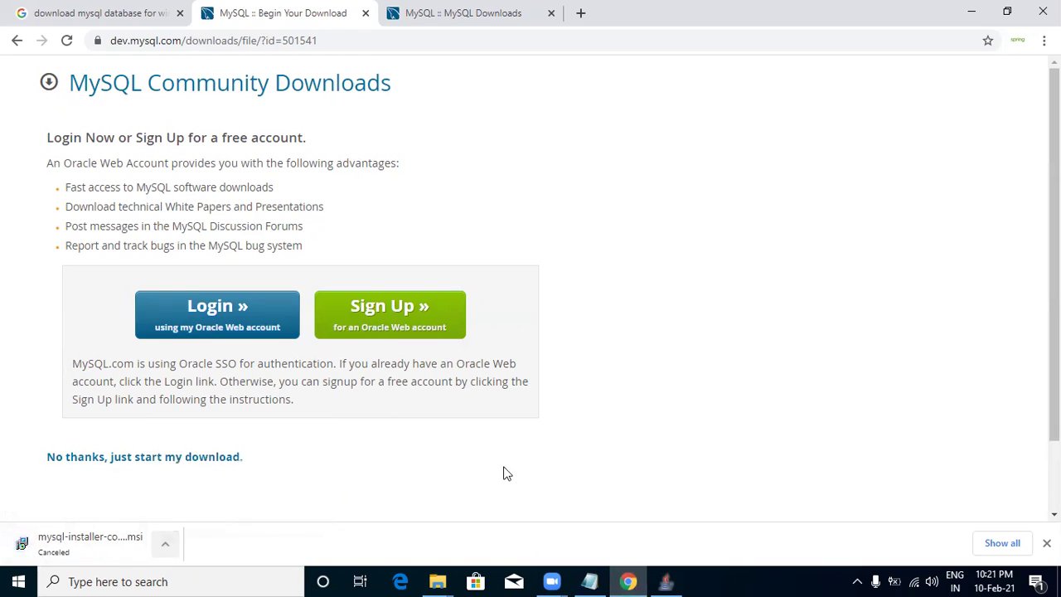
left_click(1046, 543)
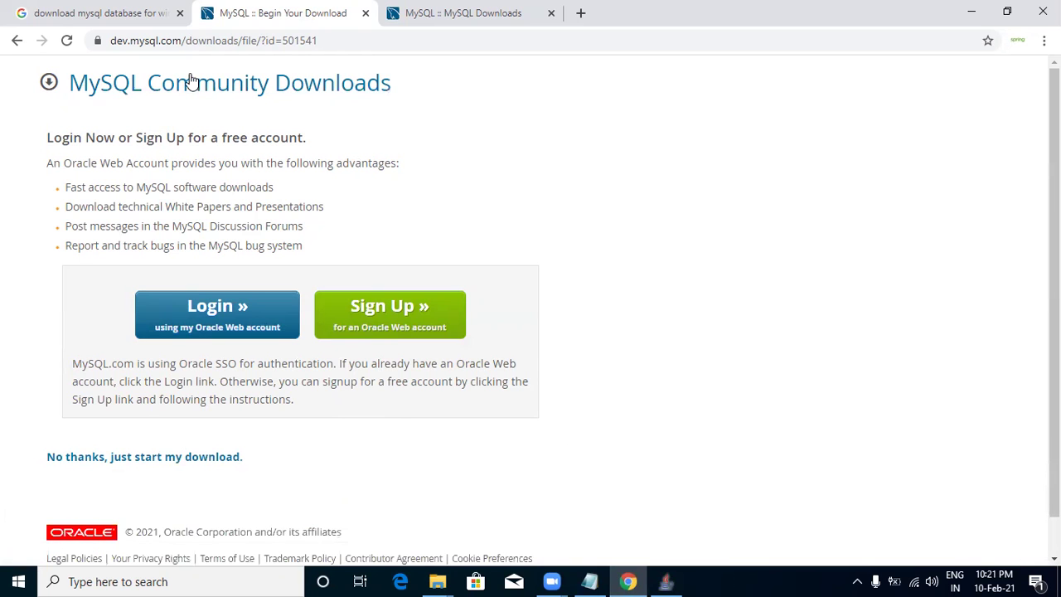
key("ctrl+l")
key("ctrl+c")
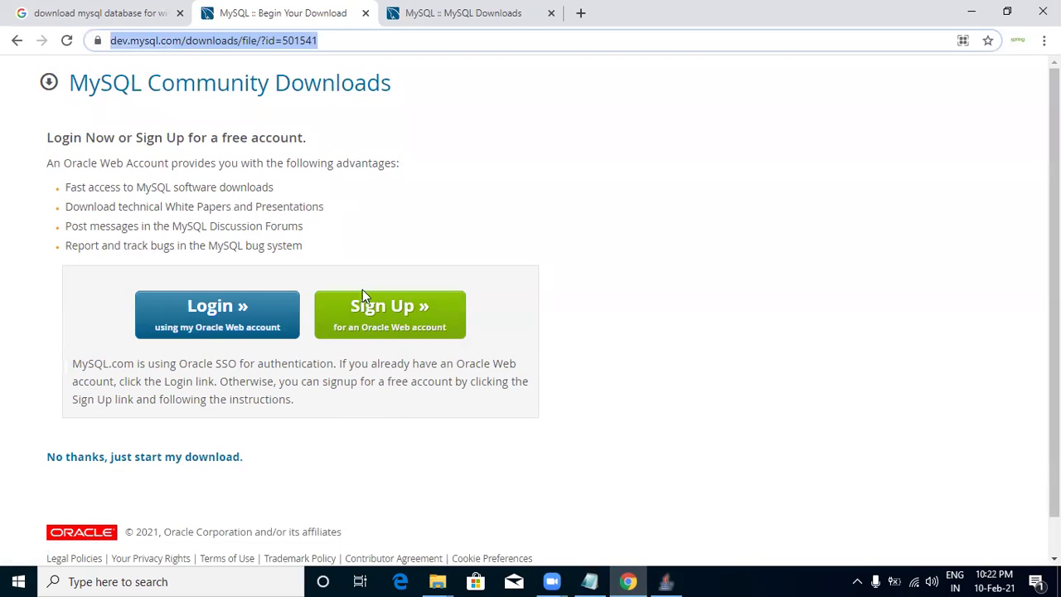
Add a 'link ->' line with the pasted MySQL download link to the class4 notes.
left_click(589, 581)
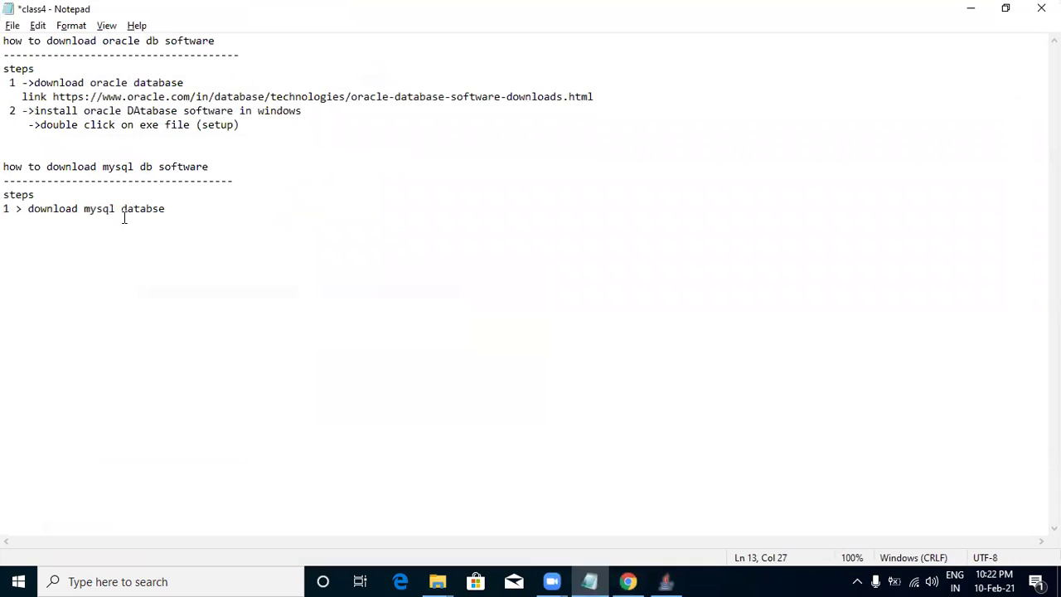
key("Return")
type("link ->")
key("ctrl+v")
Add the step '2 > install mysql database' below it and check the installer, now at 68%.
key("Return")
key("Return")
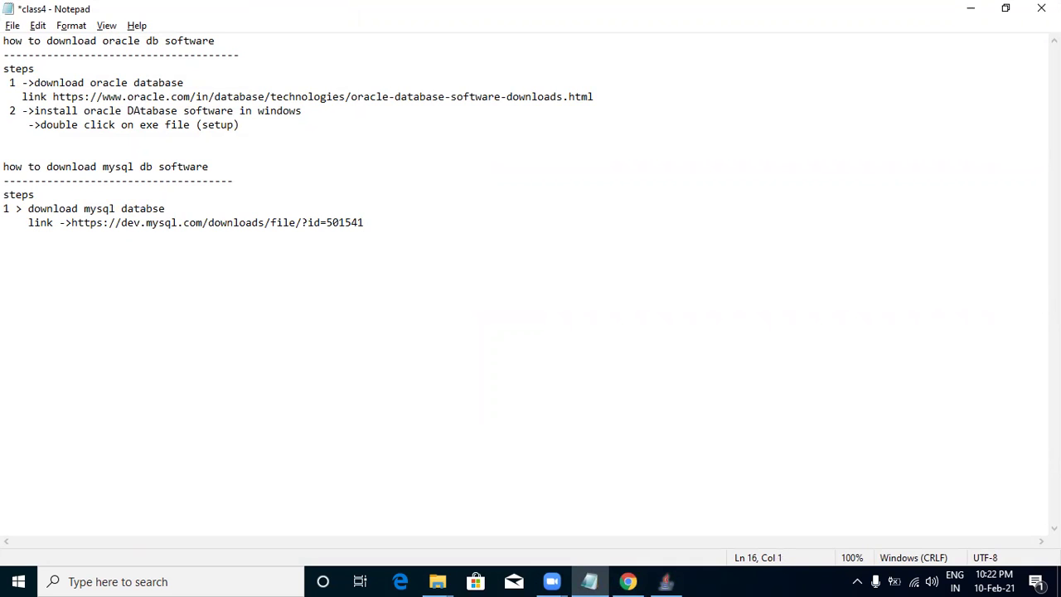
type("2 ")
type(">")
key("BackSpace")
type("> install mysql databse")
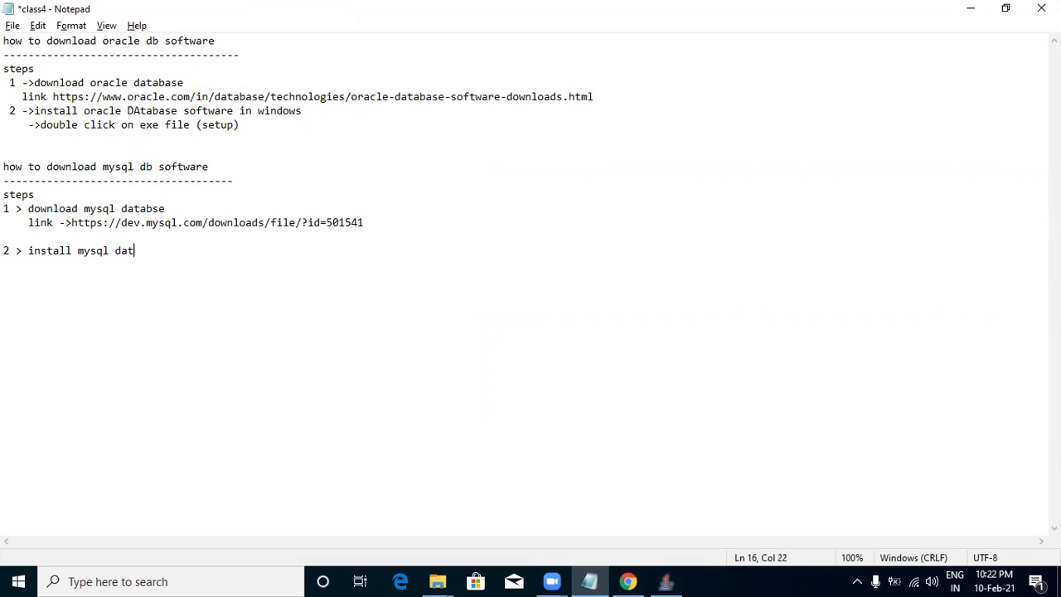
key("BackSpace")
key("BackSpace")
type("ase")
key("Return")
left_click(678, 576)
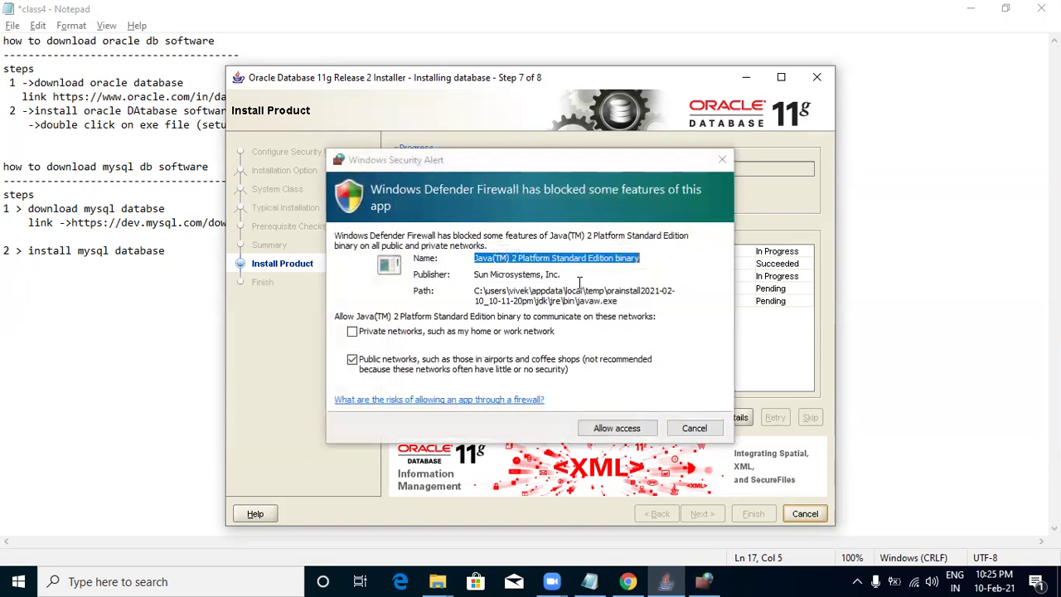
Allow the Java binary through the Windows Defender Firewall alert.
left_click(646, 430)
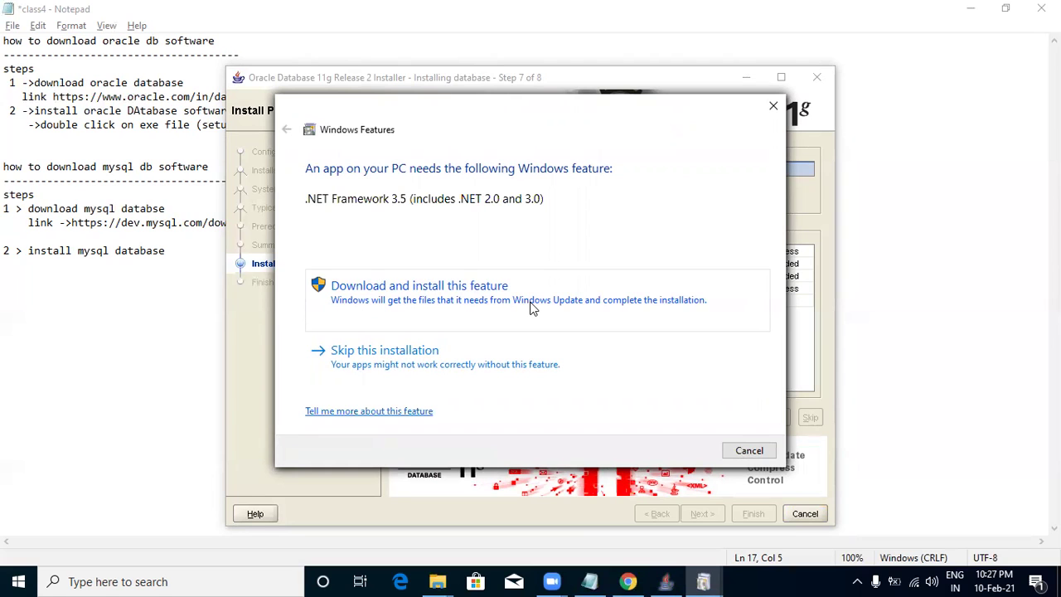
Attempt the .NET Framework 3.5 download, then skip the feature after it fails.
left_click(544, 307)
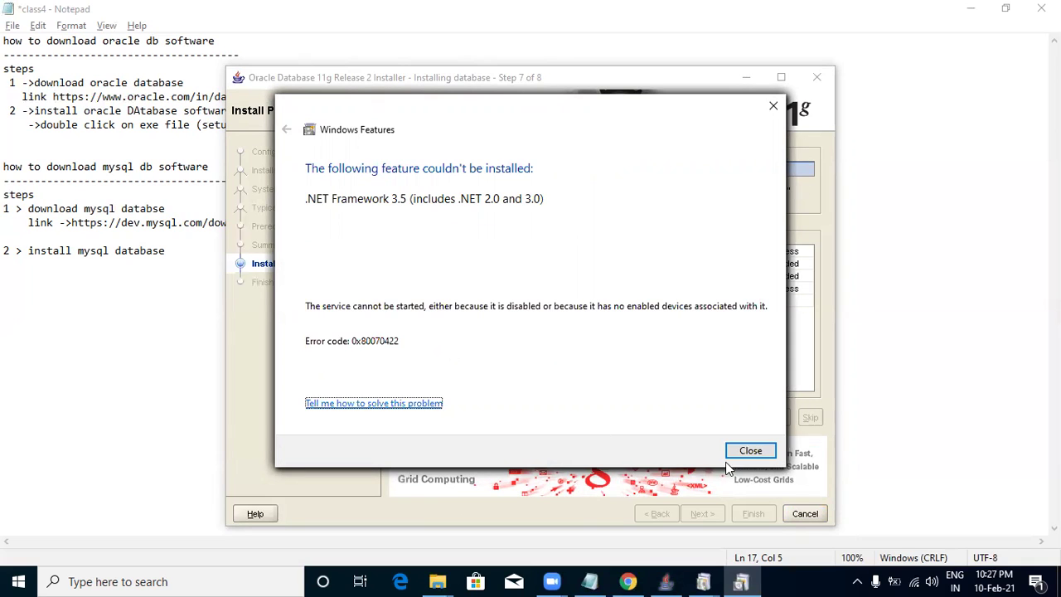
left_click(750, 452)
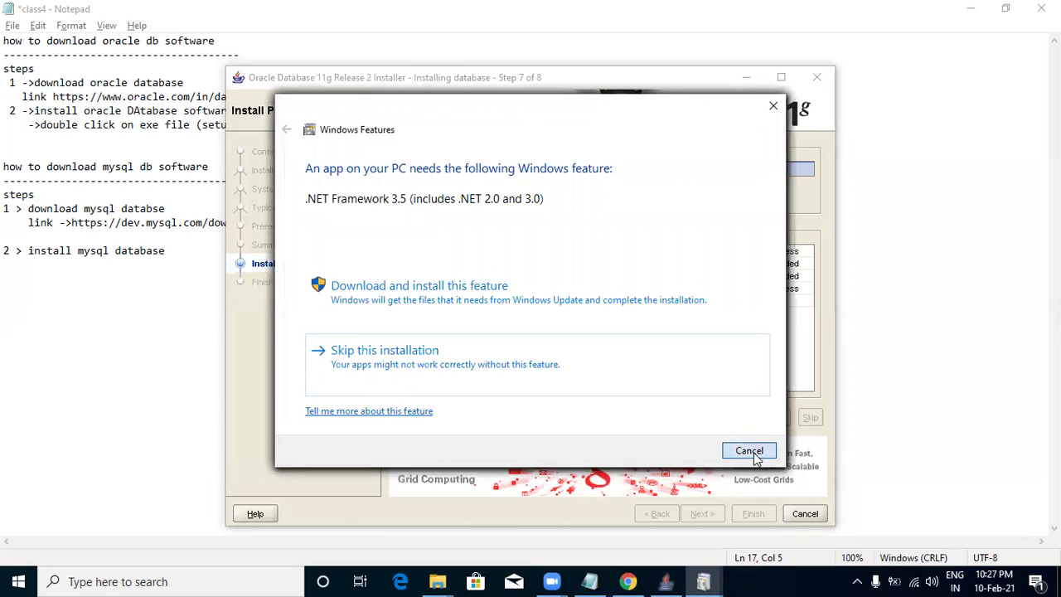
left_click(750, 452)
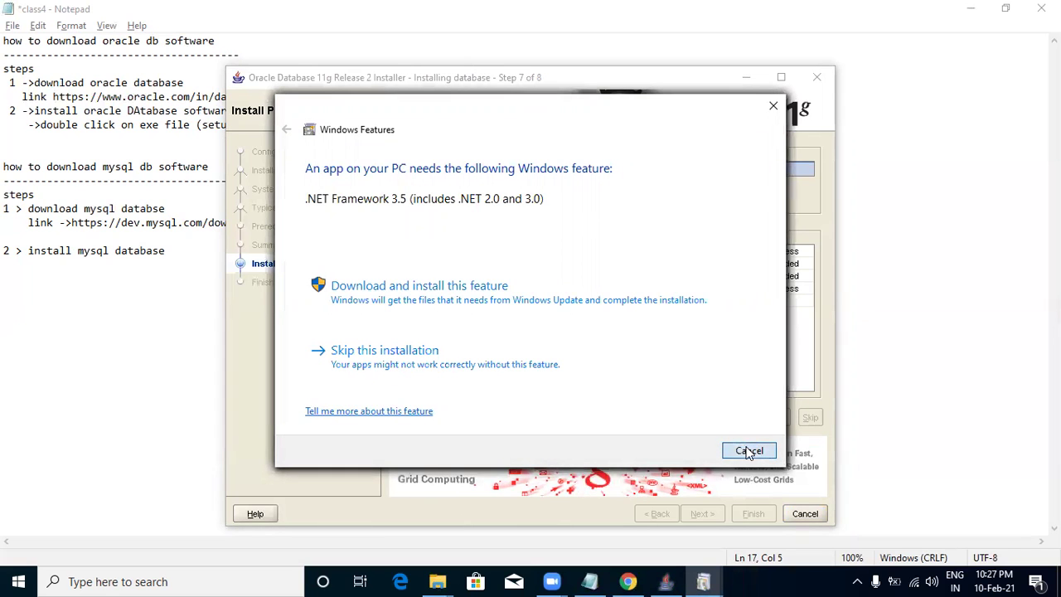
left_click(398, 350)
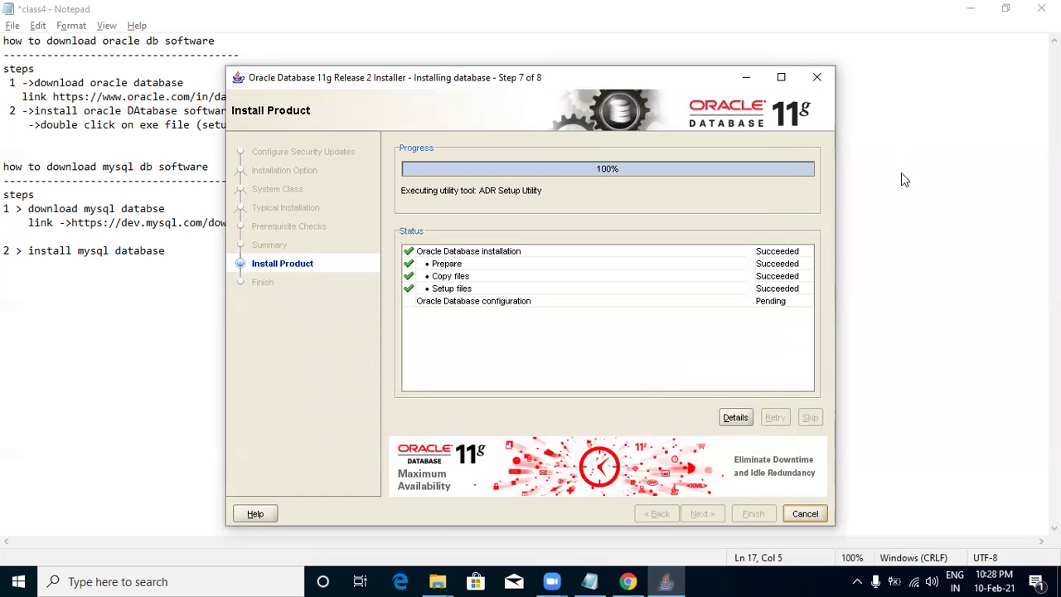
Minimize the class4 notes window to uncover the Oracle installer.
right_click(895, 136)
left_click(970, 8)
left_click(971, 8)
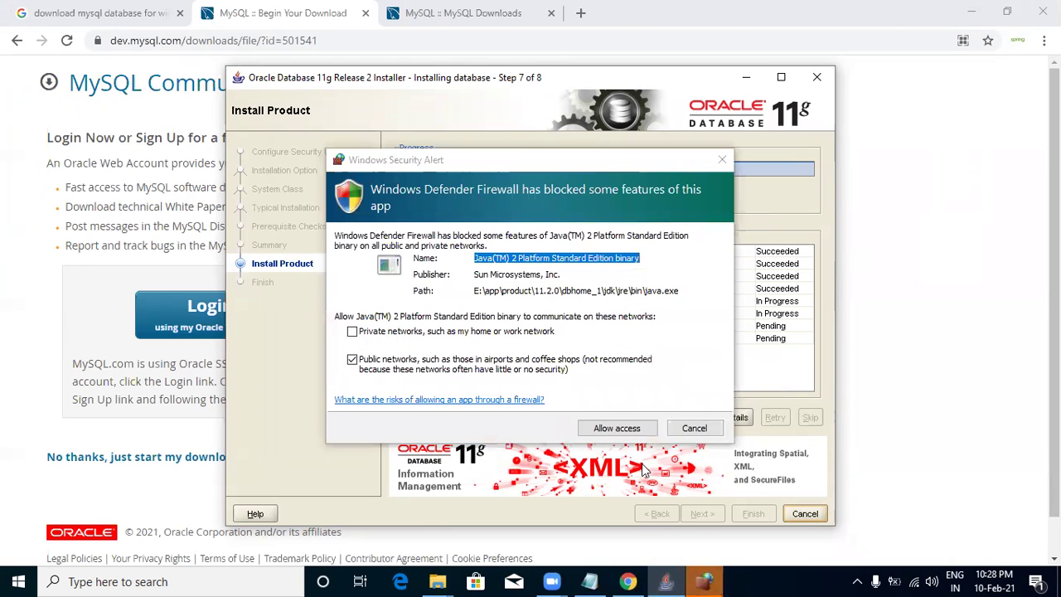
Grant the Java(TM) 2 Platform binary access through the Windows firewall.
left_click(622, 429)
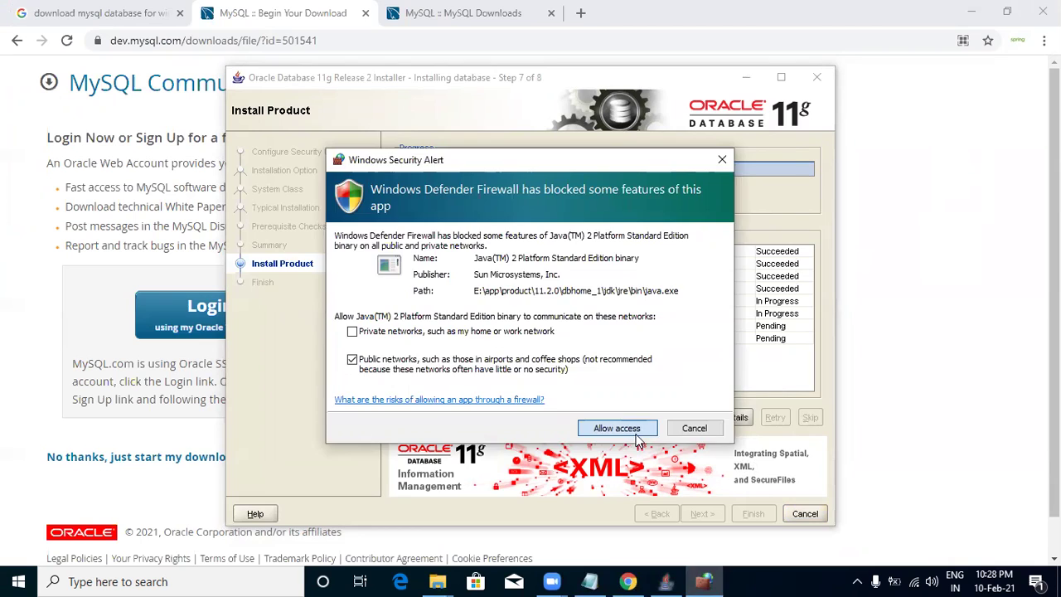
left_click(637, 433)
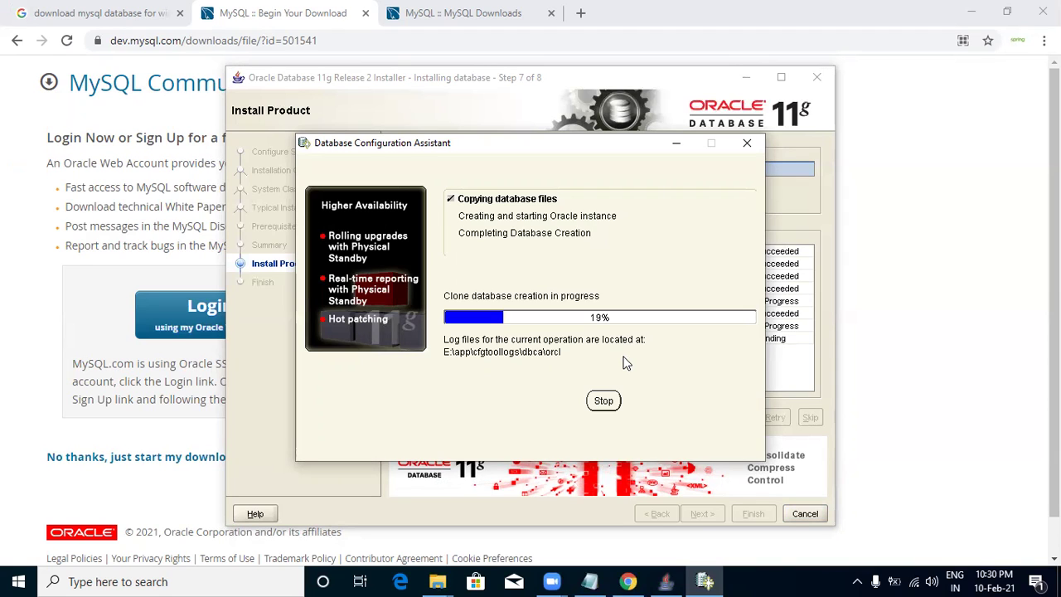
Switch between DBCA, Chrome and the installer to confirm Net Configuration succeeded and cloning is at 19%.
left_click(556, 115)
left_click(531, 250)
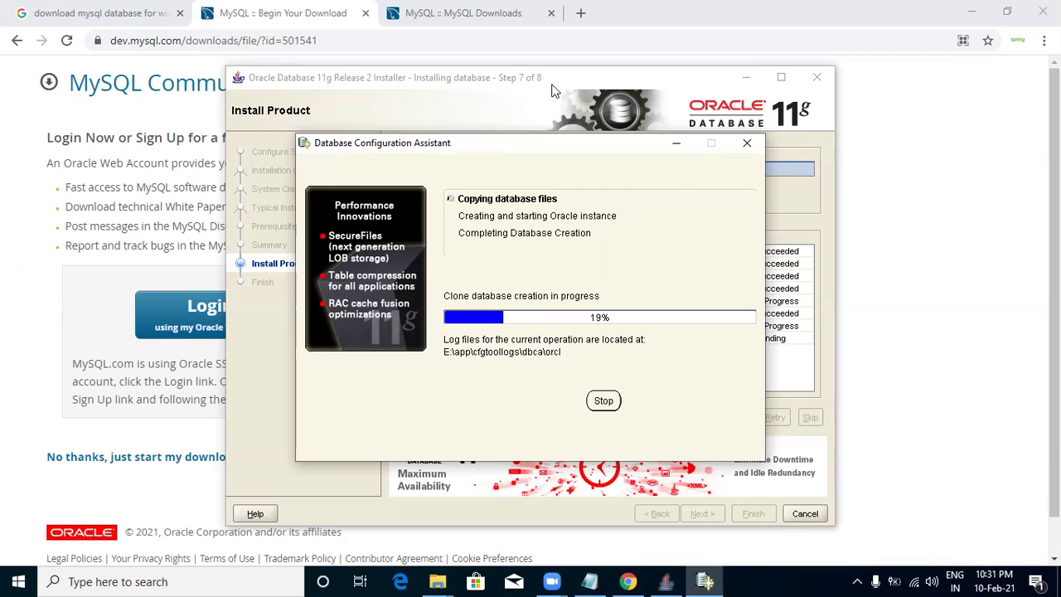
left_click(963, 349)
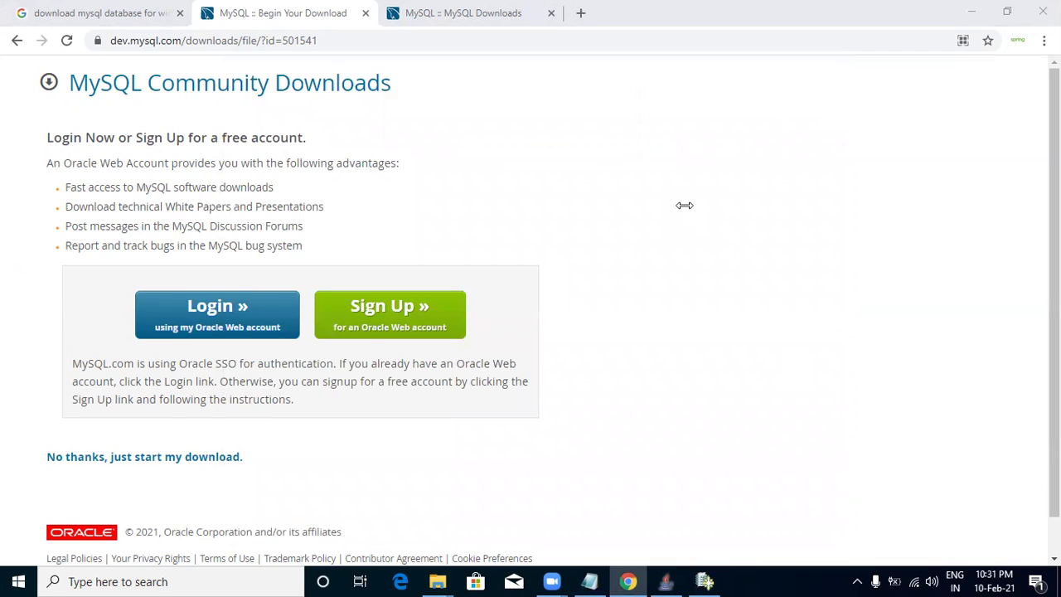
left_click(704, 581)
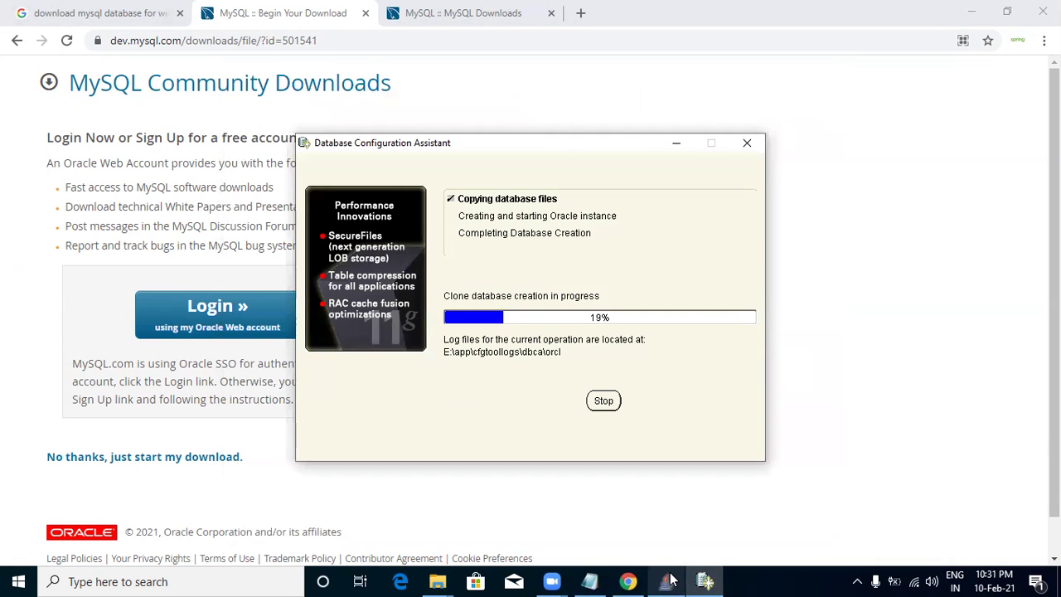
left_click(665, 581)
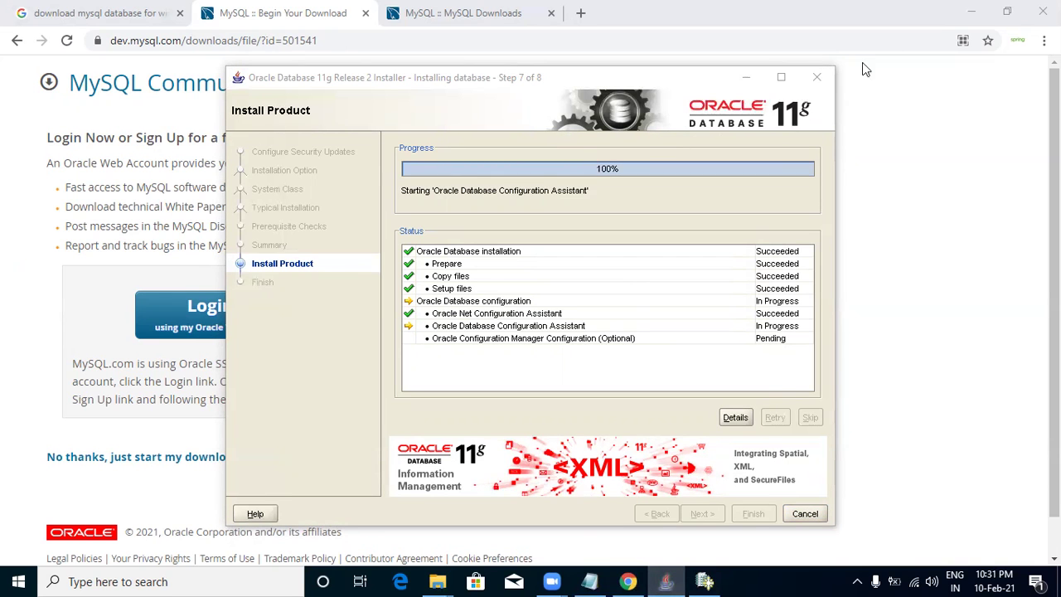
Minimize Chrome, refresh the desktop four times, and bring up DBCA cloning at 38%.
left_click(966, 10)
right_click(871, 152)
left_click(901, 200)
right_click(899, 146)
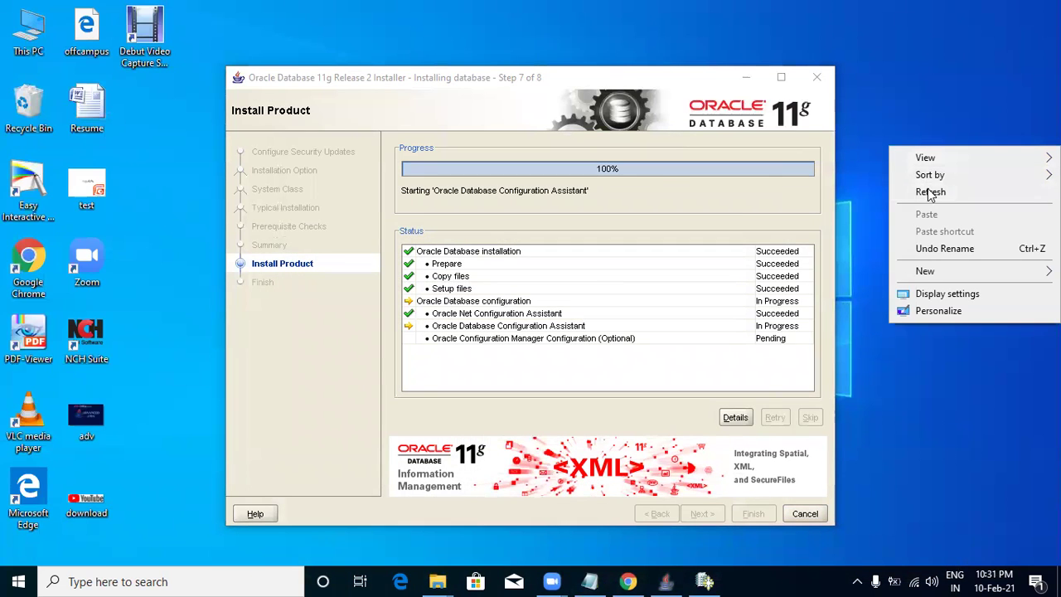
left_click(931, 194)
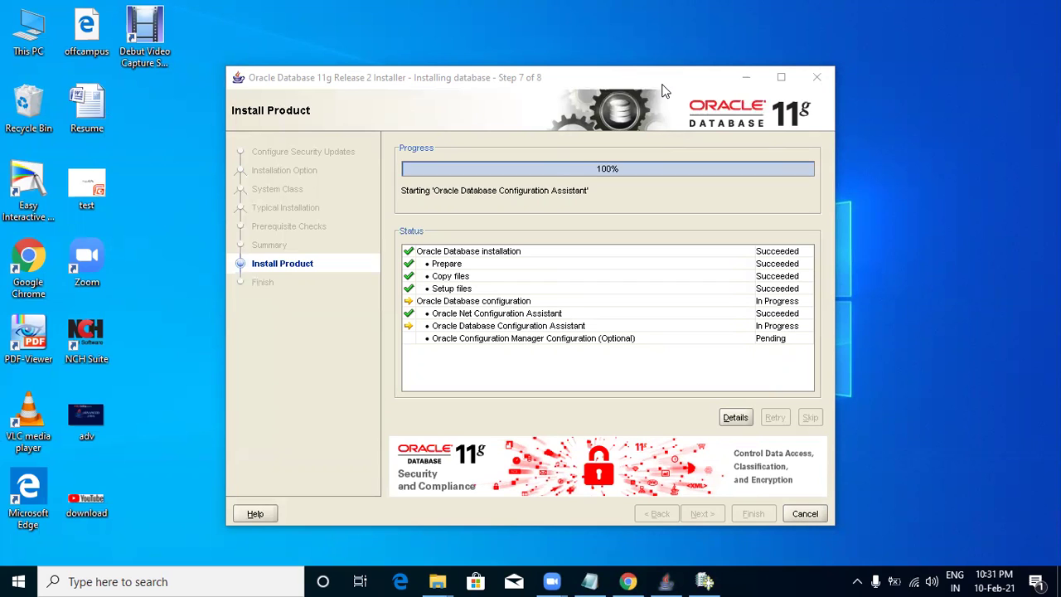
right_click(913, 101)
left_click(932, 146)
right_click(932, 137)
left_click(951, 182)
left_click(704, 581)
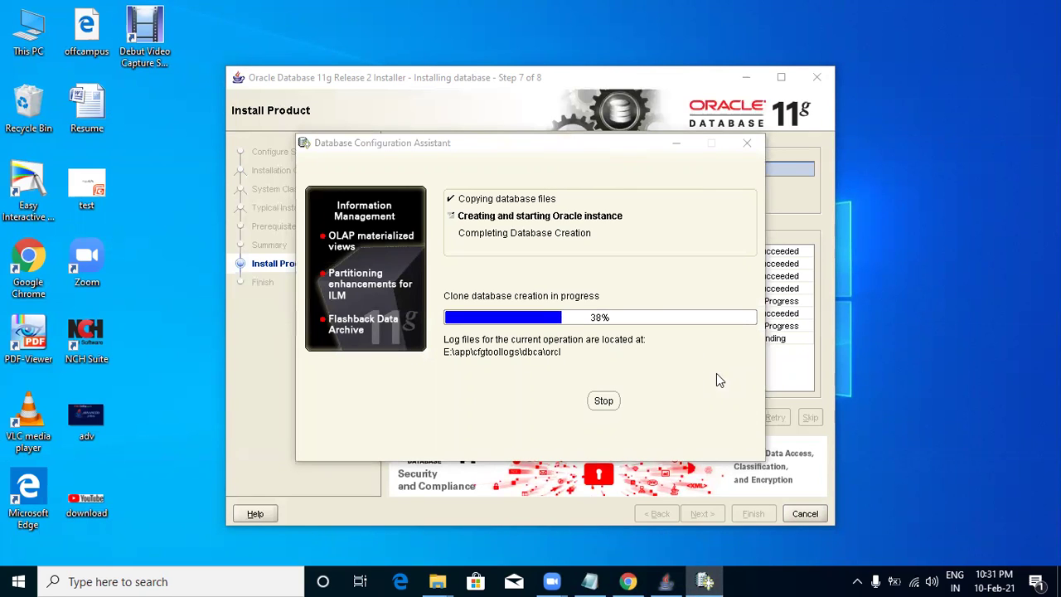
left_click(810, 382)
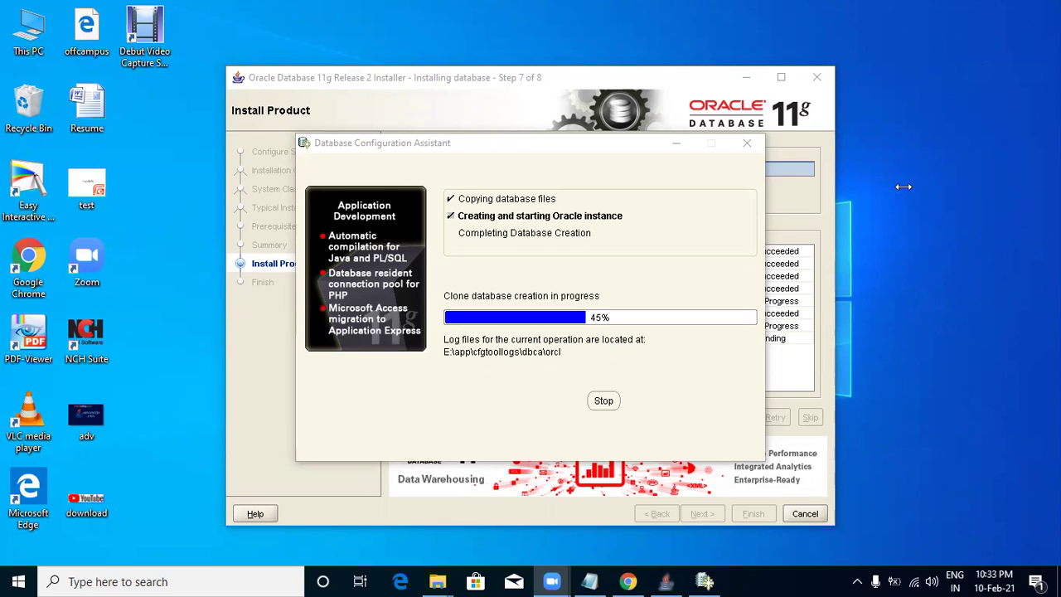
right_click(912, 60)
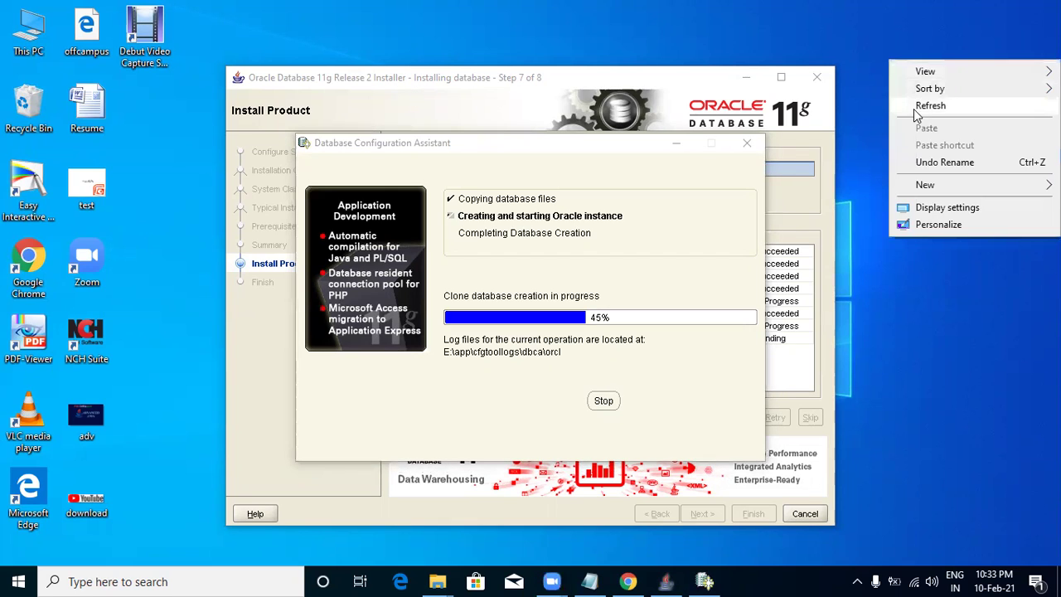
left_click(921, 105)
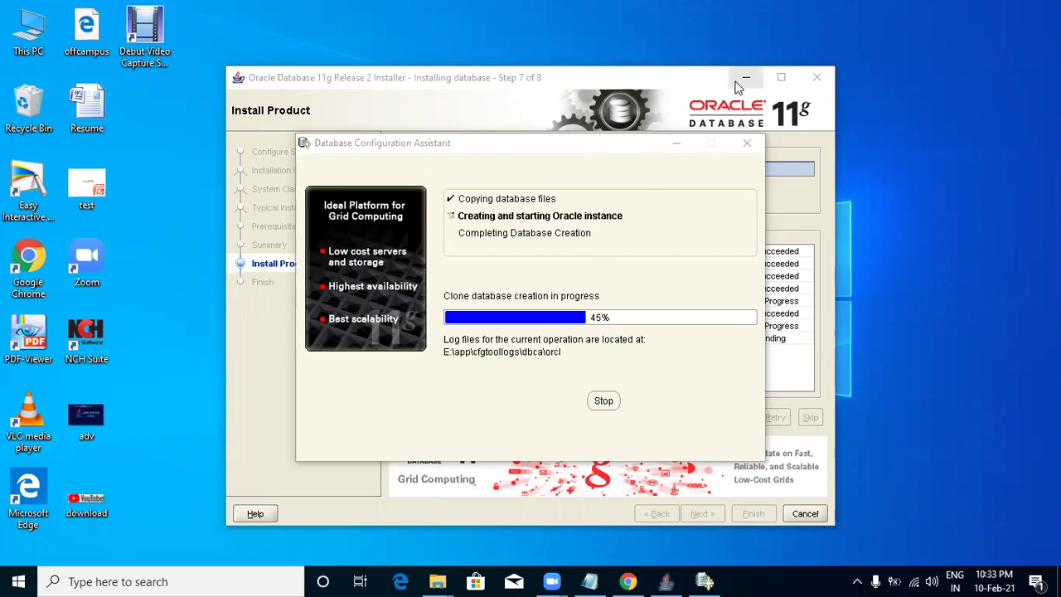
left_click_drag(609, 149, 560, 78)
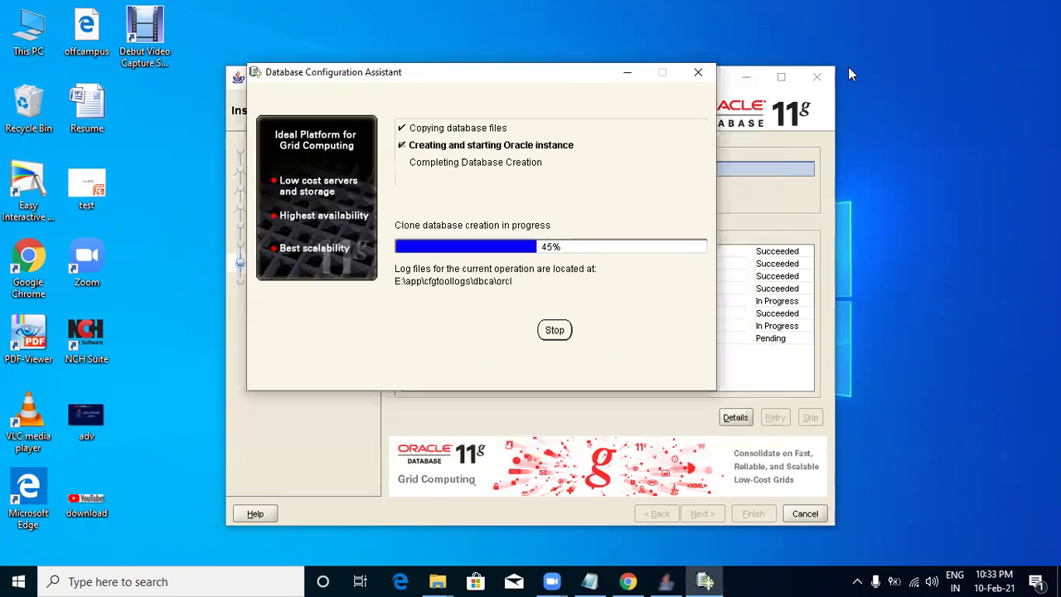
right_click(891, 65)
left_click(927, 108)
right_click(926, 105)
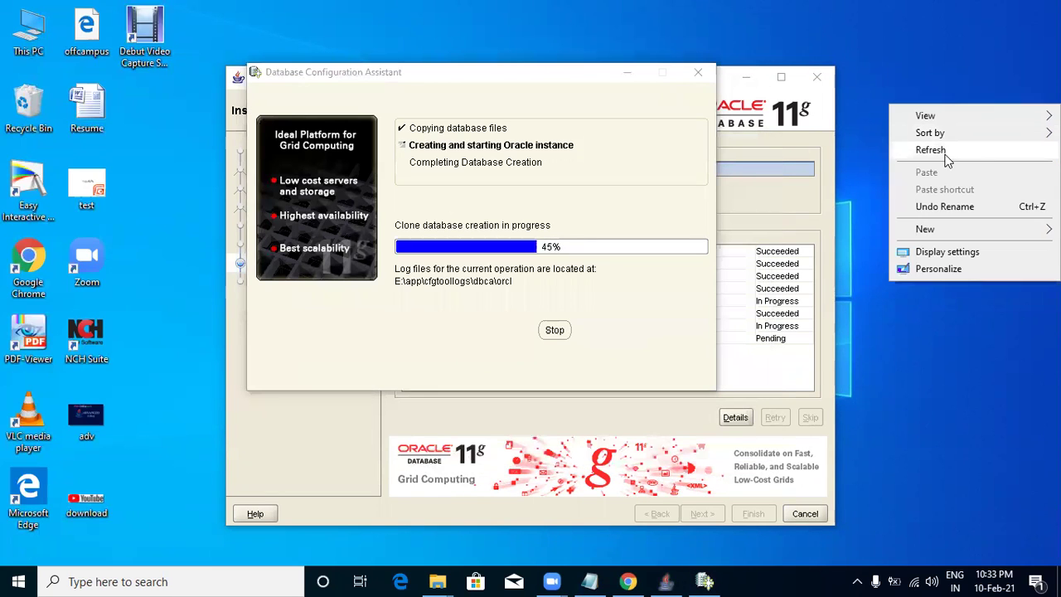
left_click(933, 153)
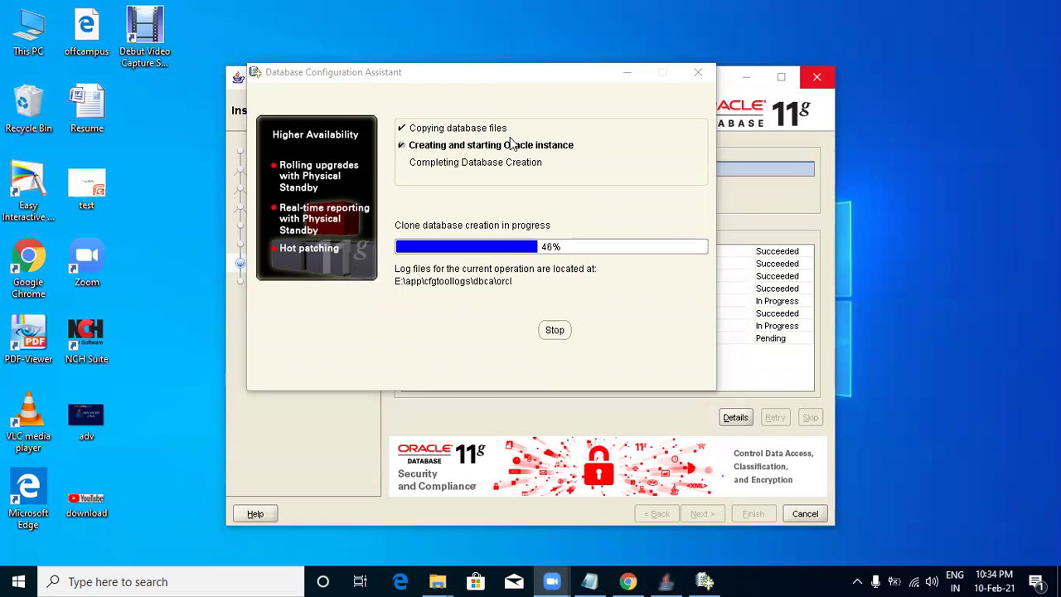
right_click(910, 98)
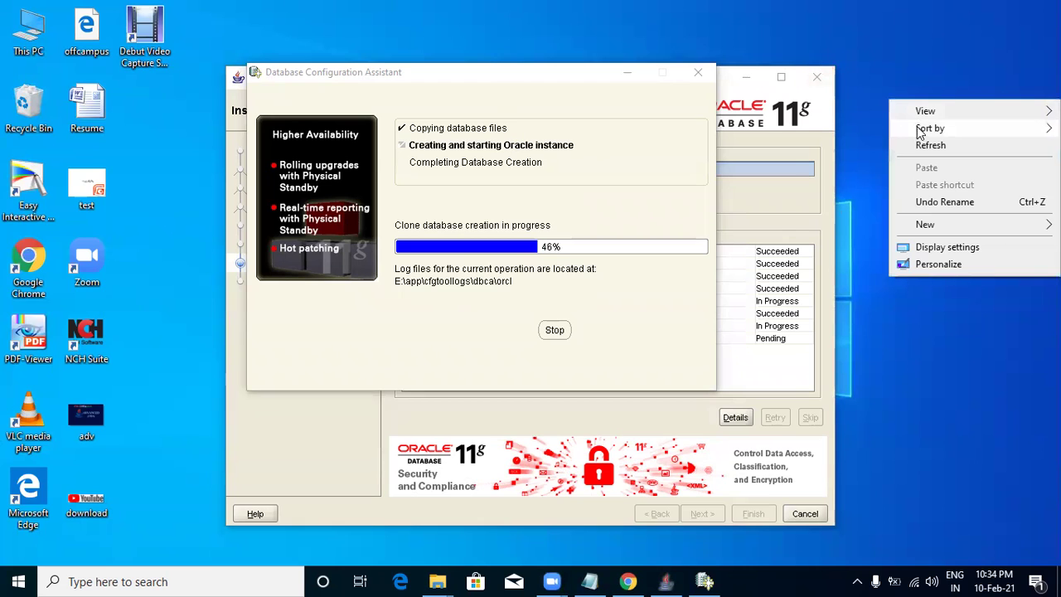
left_click(931, 146)
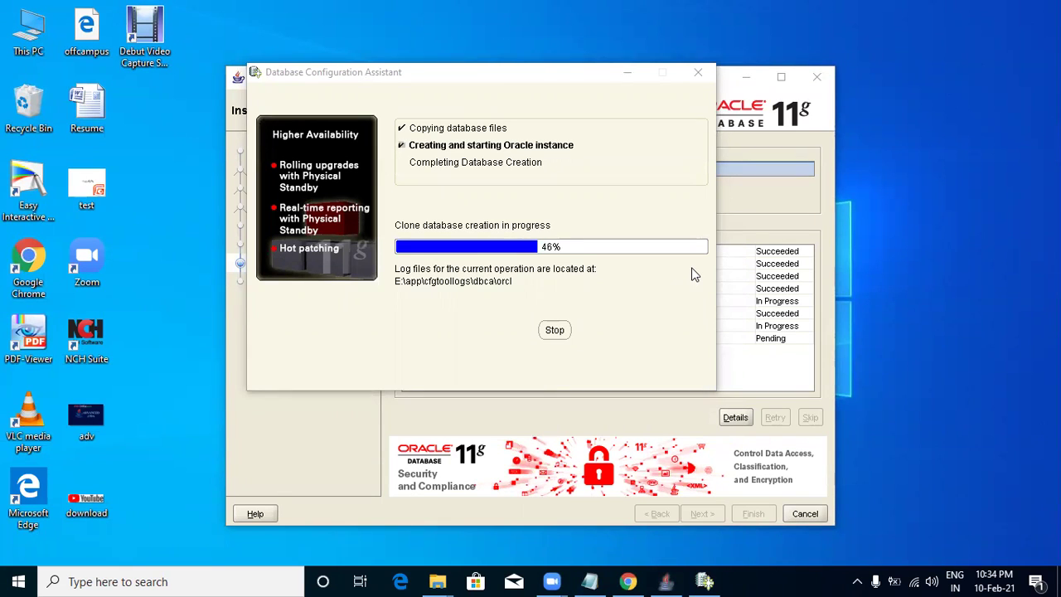
right_click(883, 104)
left_click(924, 158)
right_click(922, 154)
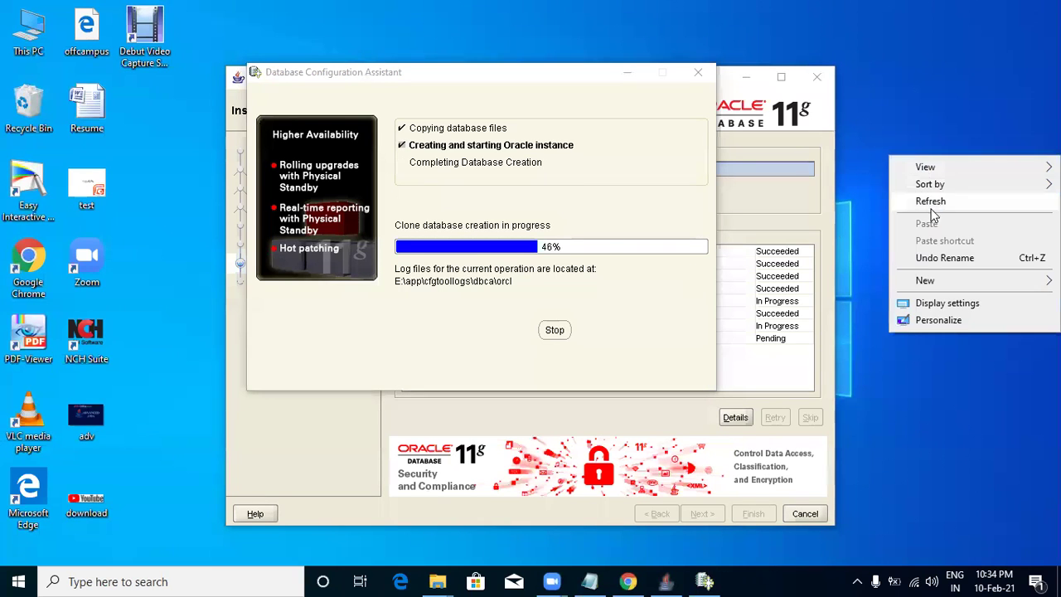
left_click(930, 205)
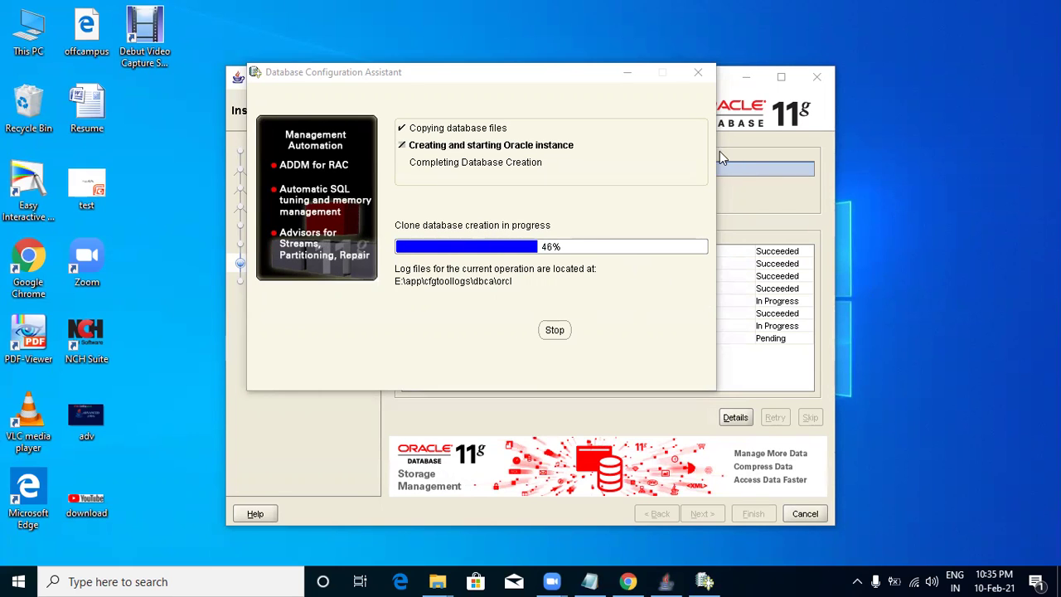
right_click(1011, 139)
left_click(918, 186)
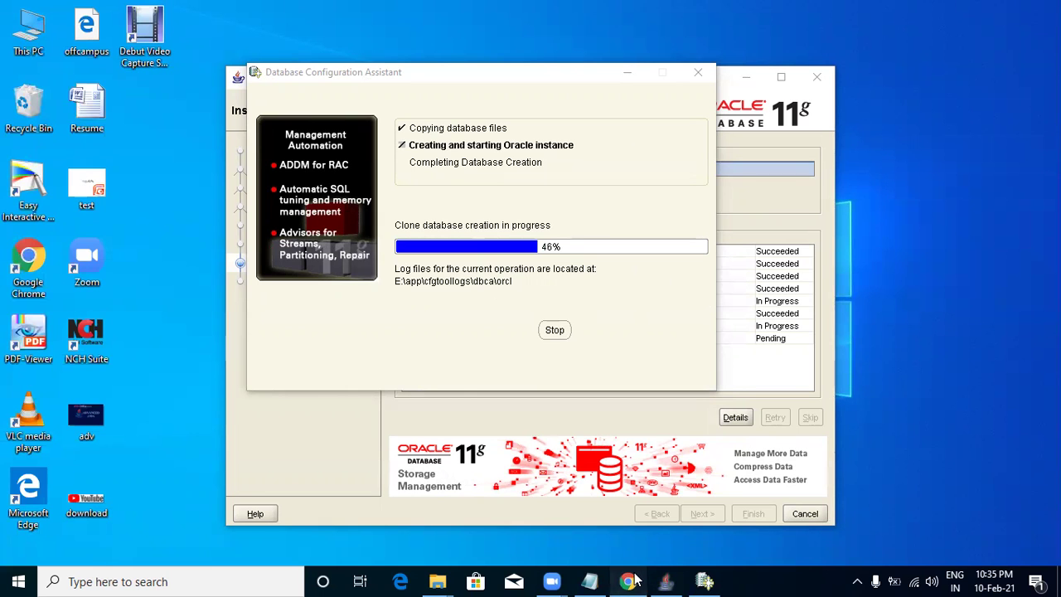
Close the MySQL Begin Your Download and MySQL Downloads tabs in Chrome, then minimize it.
left_click(629, 581)
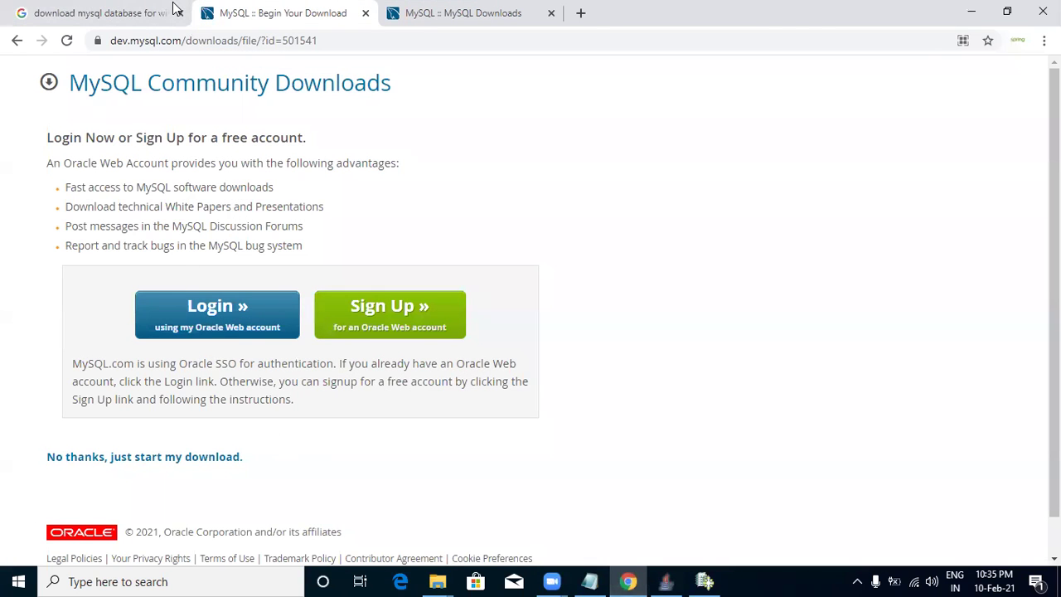
left_click(366, 12)
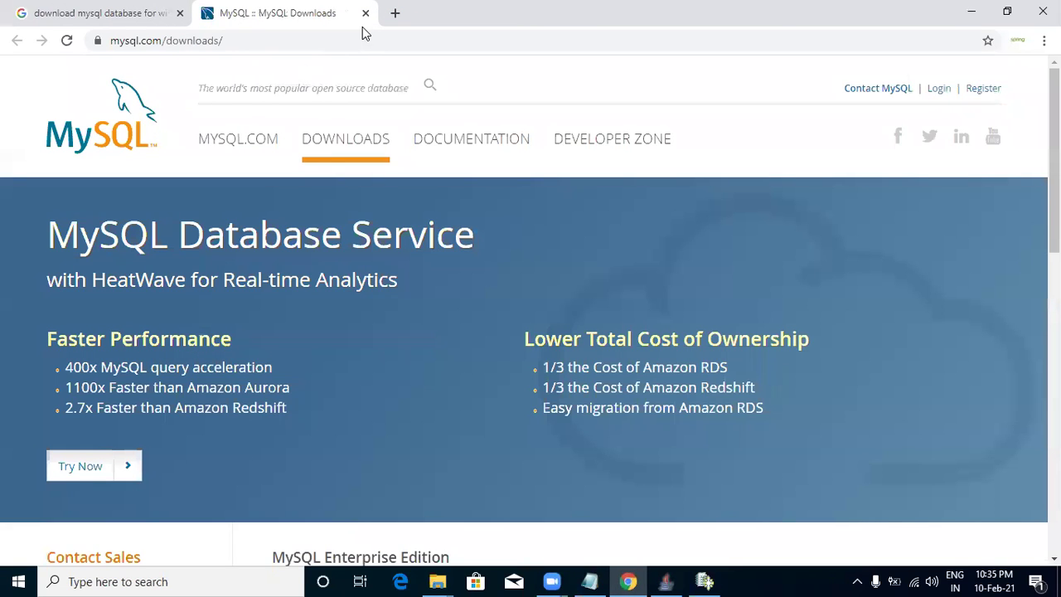
key("ctrl+shift+Tab")
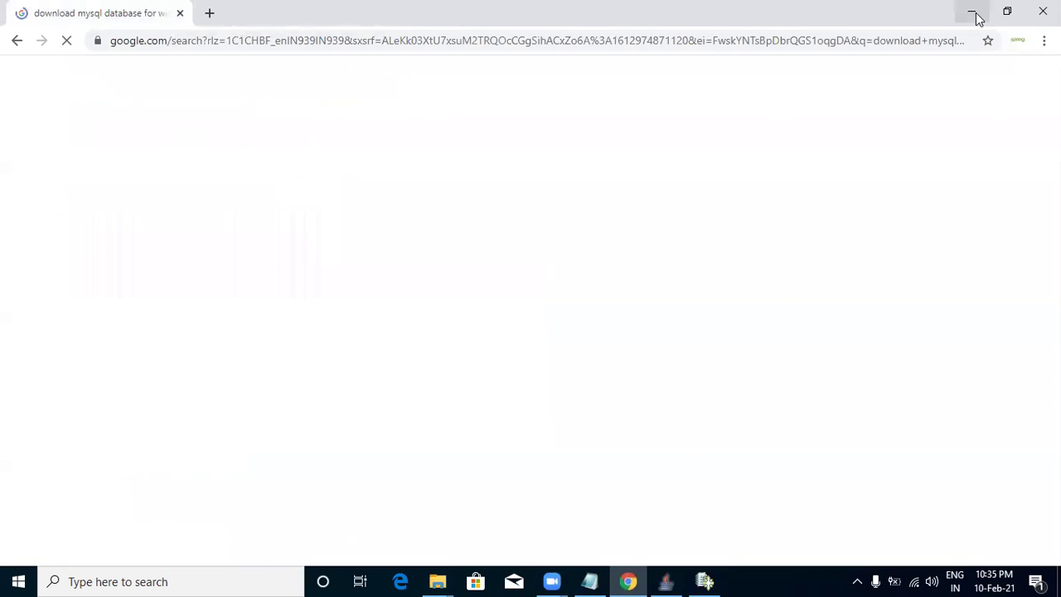
left_click(971, 11)
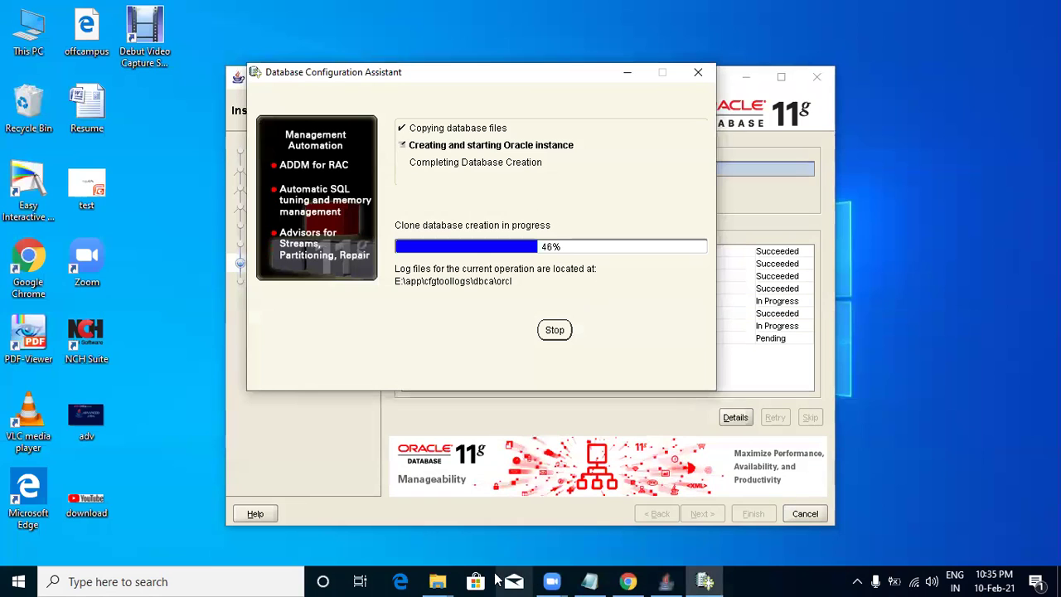
Browse up to the Database folder, inspect mysql-installer-community-8.0.17.0, then minimize Explorer.
mouse_move(437, 581)
left_click(517, 515)
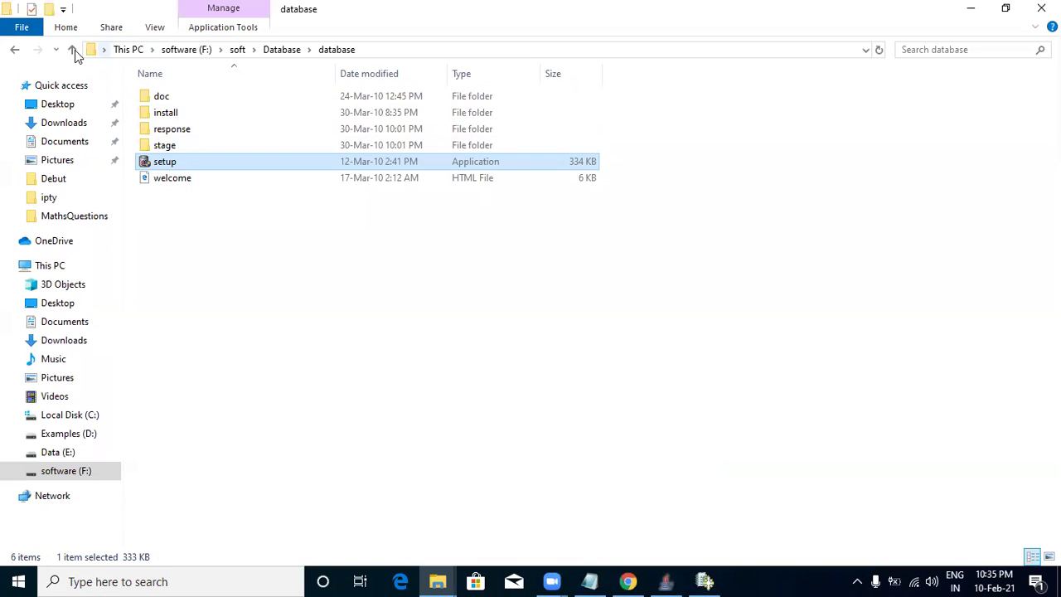
left_click(73, 49)
left_click(208, 162)
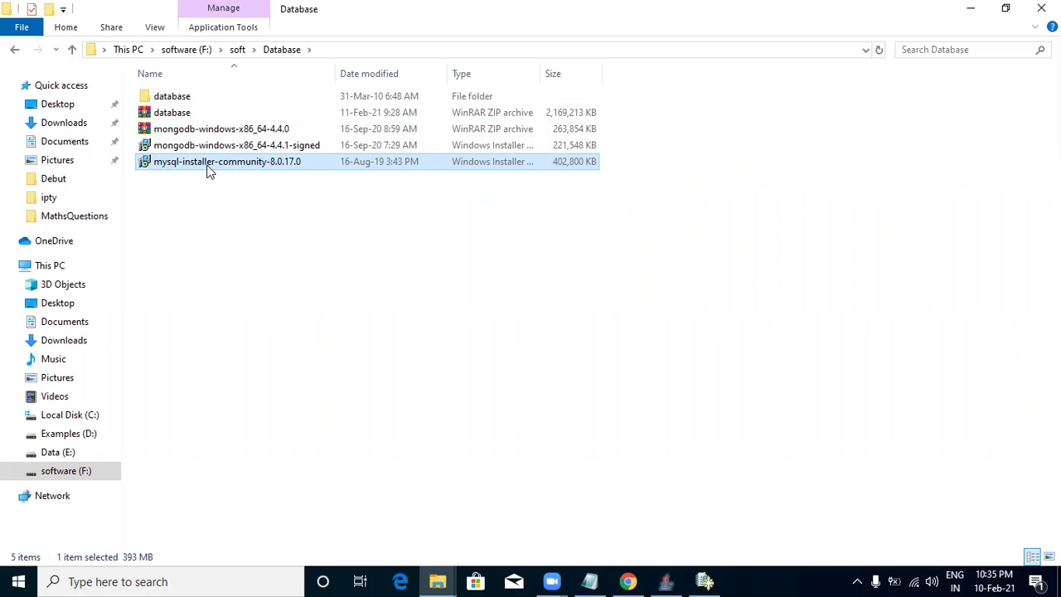
right_click(208, 164)
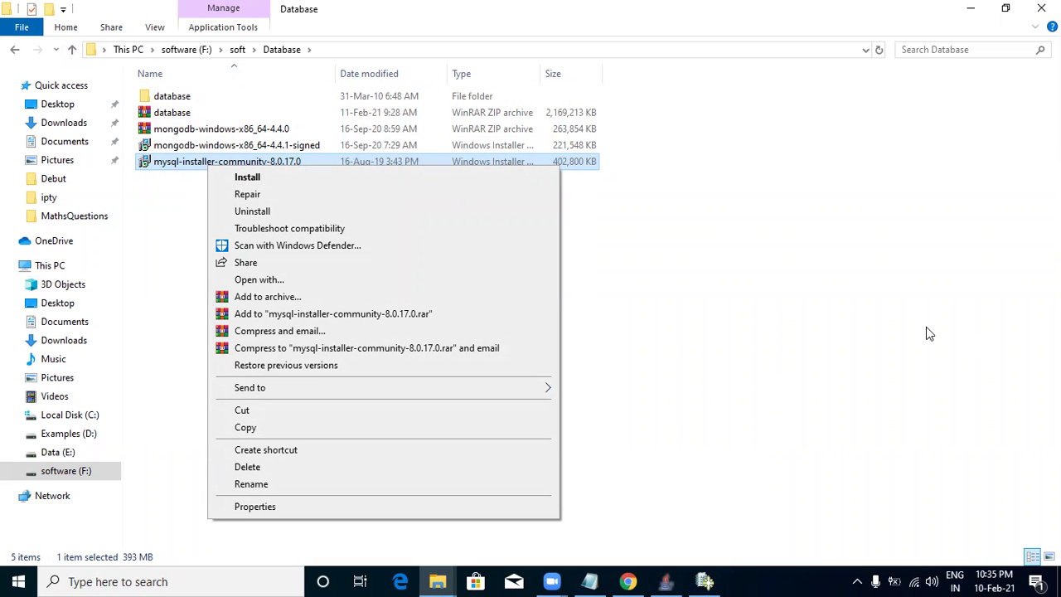
left_click(971, 9)
left_click(971, 9)
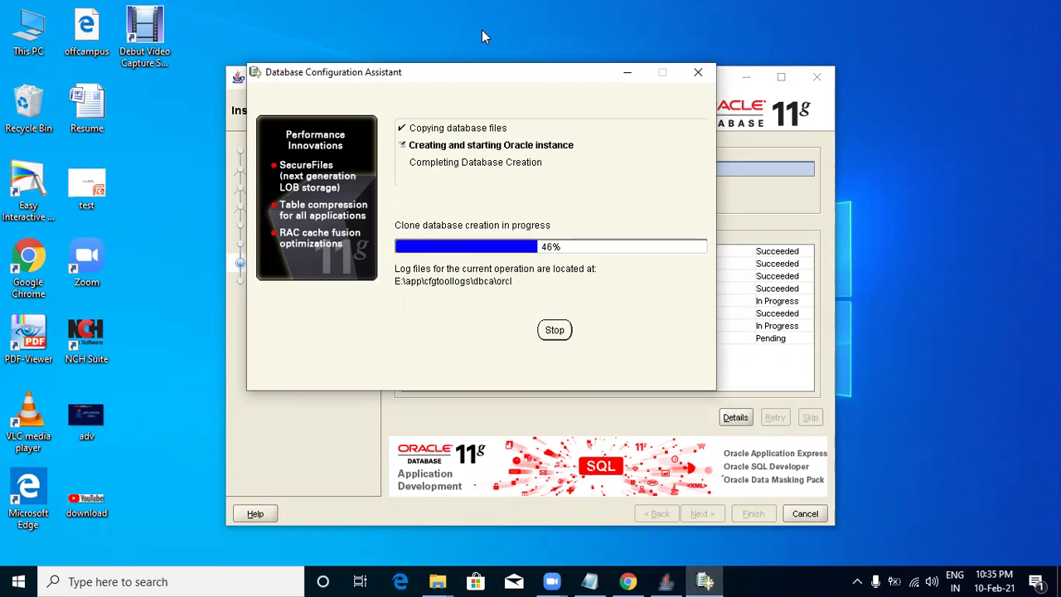
Wait while the orcl clone progresses from 46% to 85% and completes database creation.
left_click(485, 36)
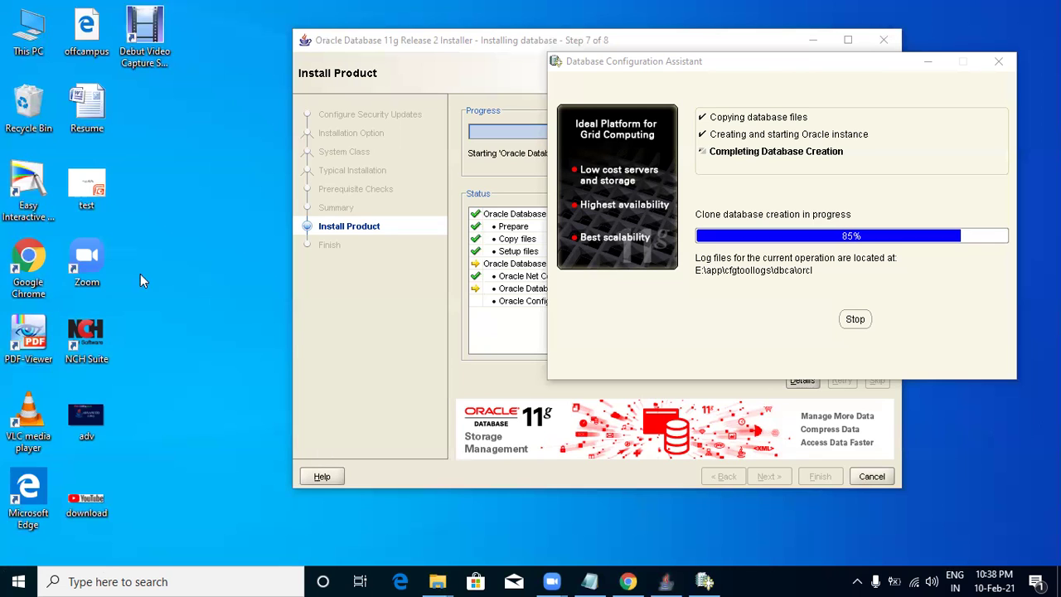
right_click(160, 165)
left_click(208, 212)
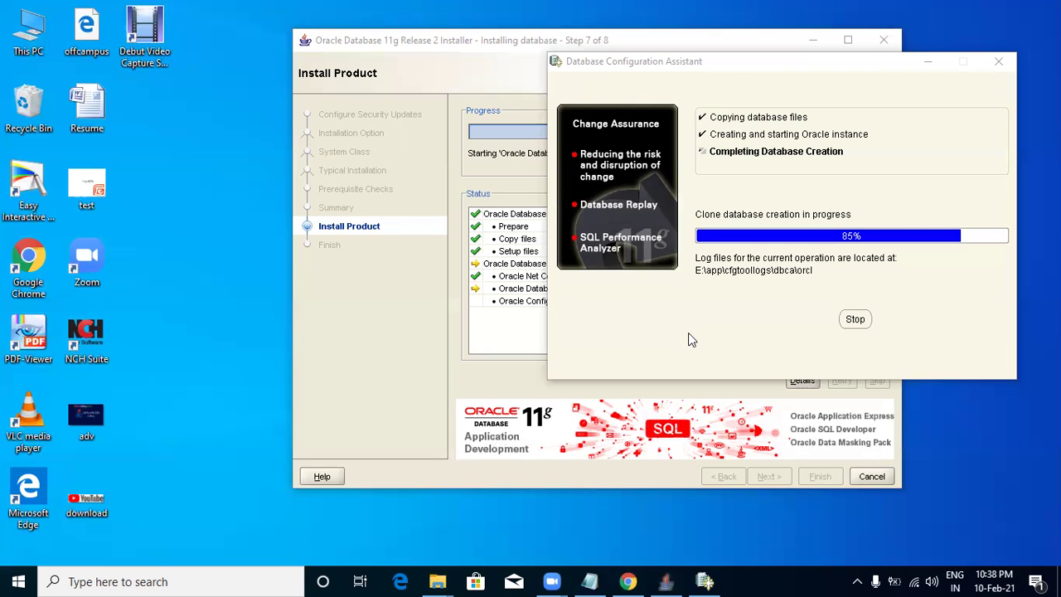
right_click(233, 138)
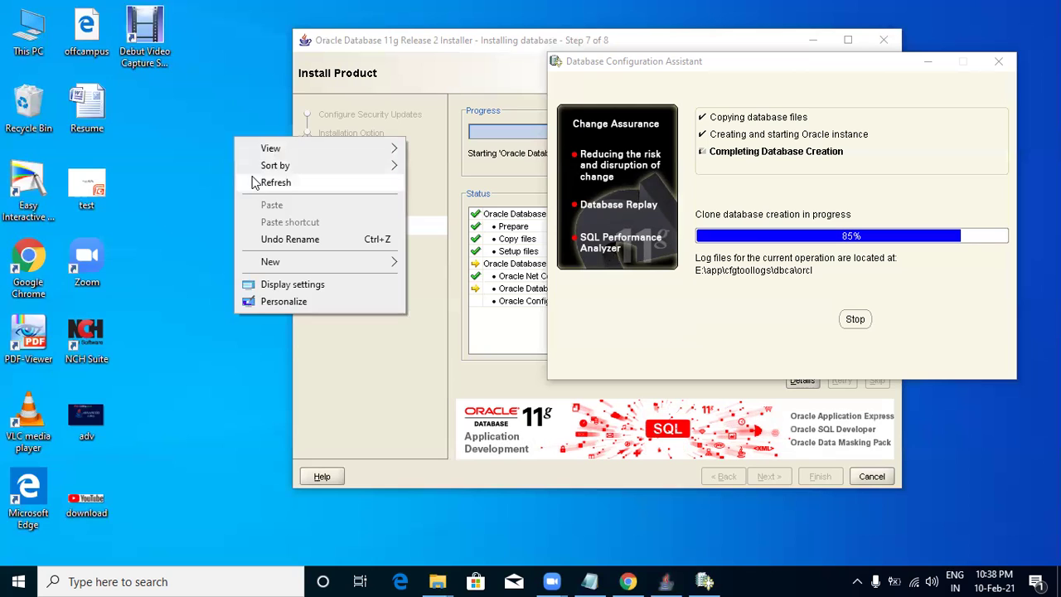
left_click(262, 181)
right_click(221, 170)
left_click(257, 216)
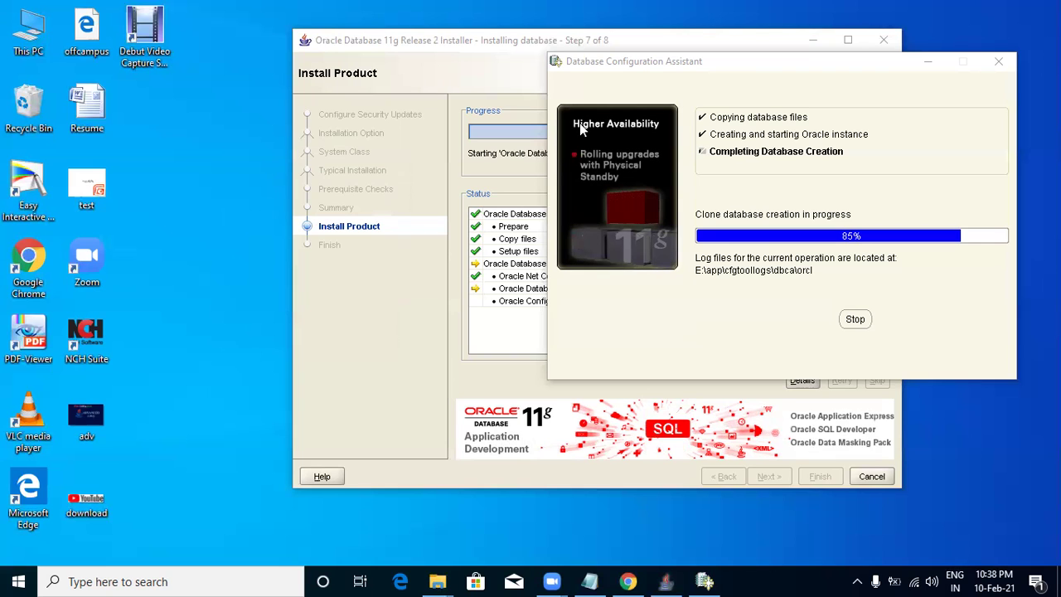
right_click(204, 191)
left_click(220, 235)
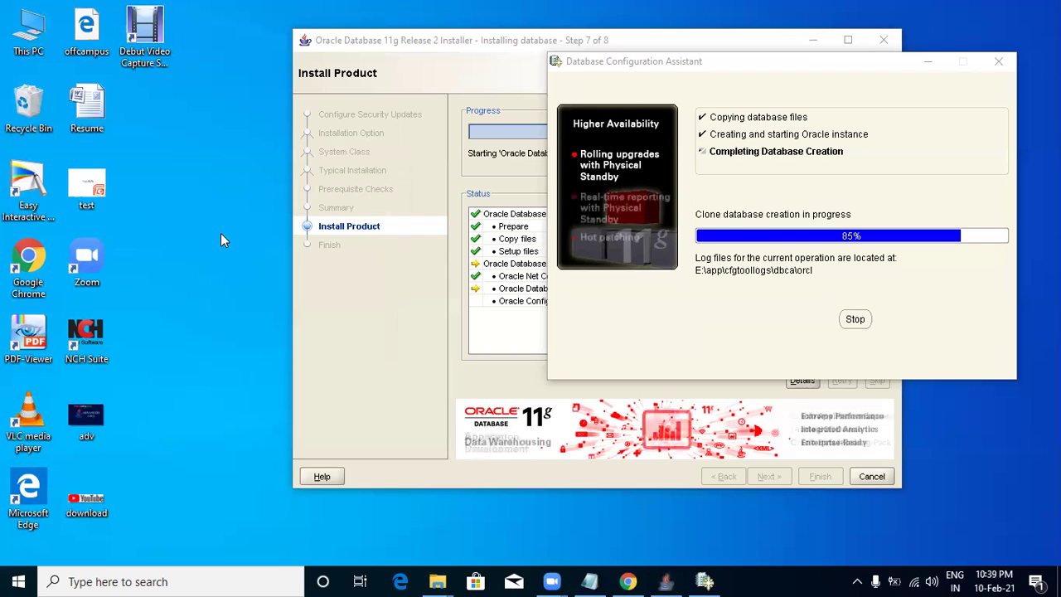